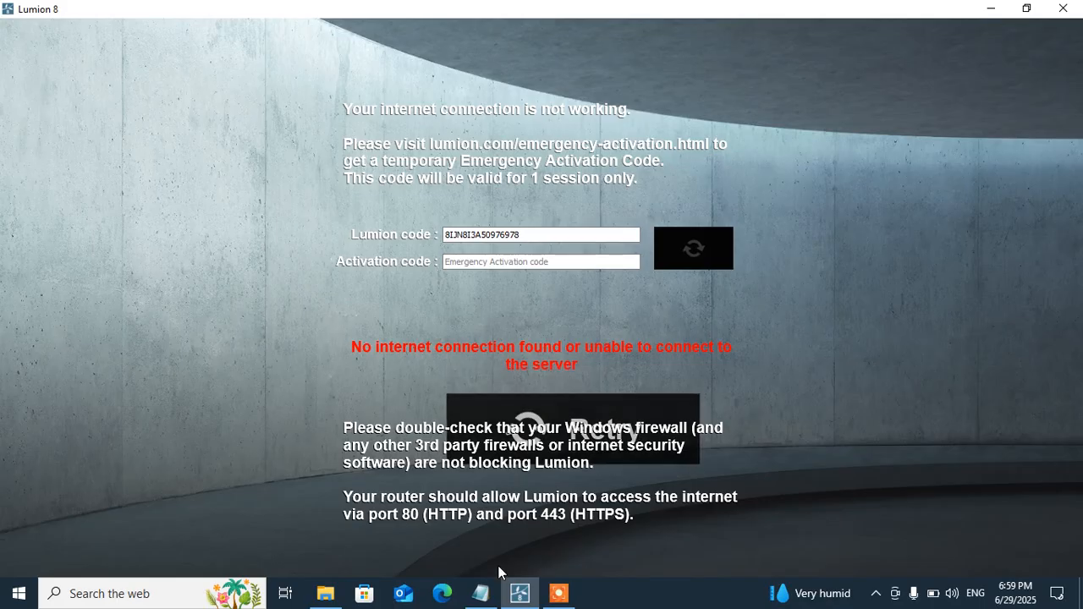
# - Copy the serial from the Sn file in Notepad, paste it into Lumion's Activation code field and submit it
pyautogui.click(481, 593)
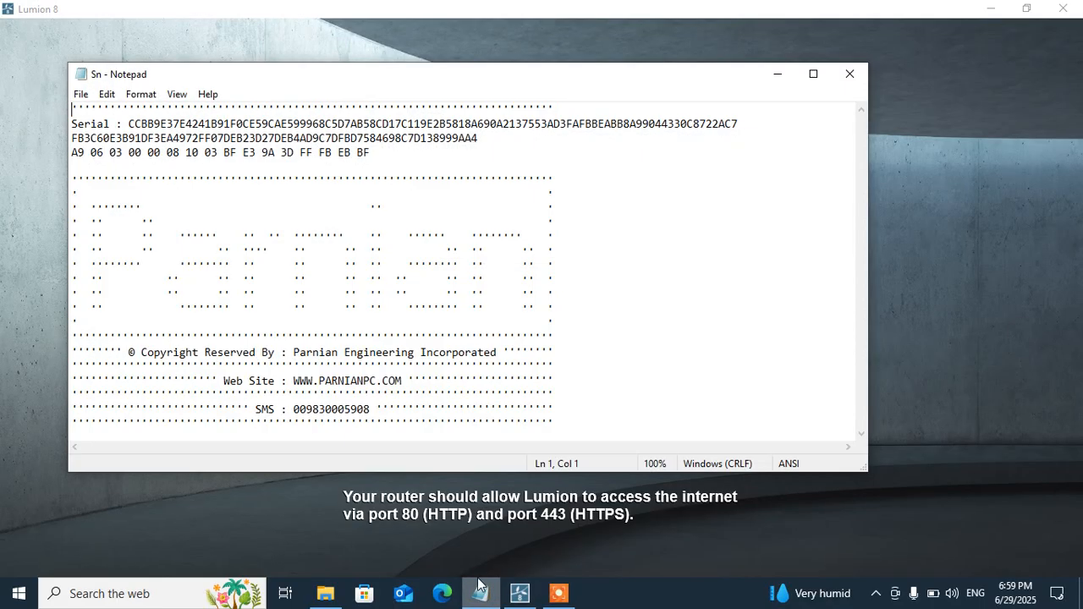
pyautogui.moveTo(374, 153); pyautogui.dragTo(128, 124)
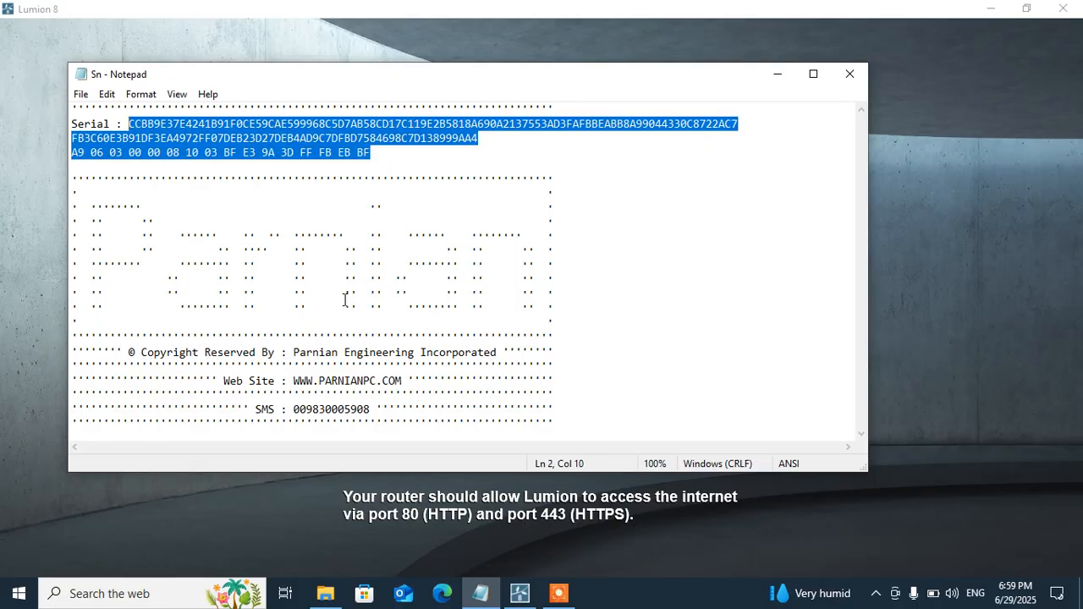
pyautogui.click(519, 594)
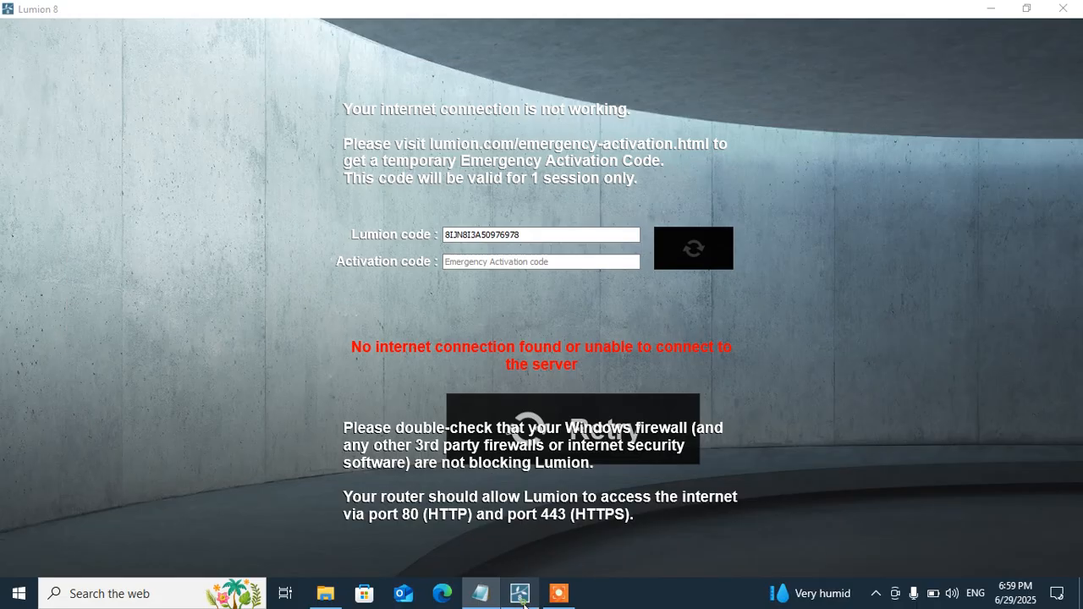
pyautogui.click(517, 263)
pyautogui.hotkey('ctrl', 'v')
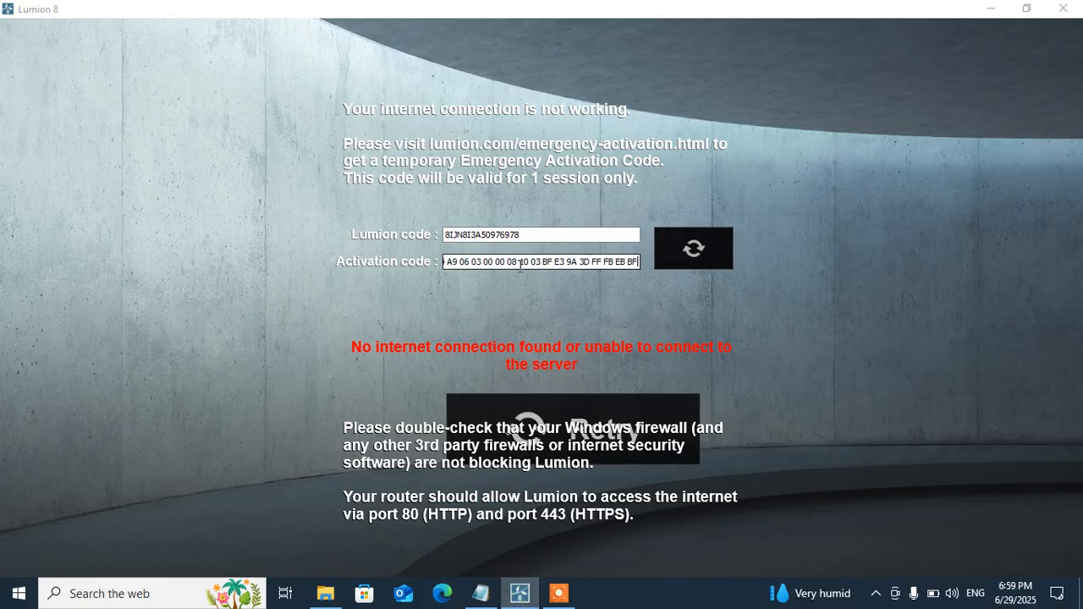
pyautogui.click(696, 249)
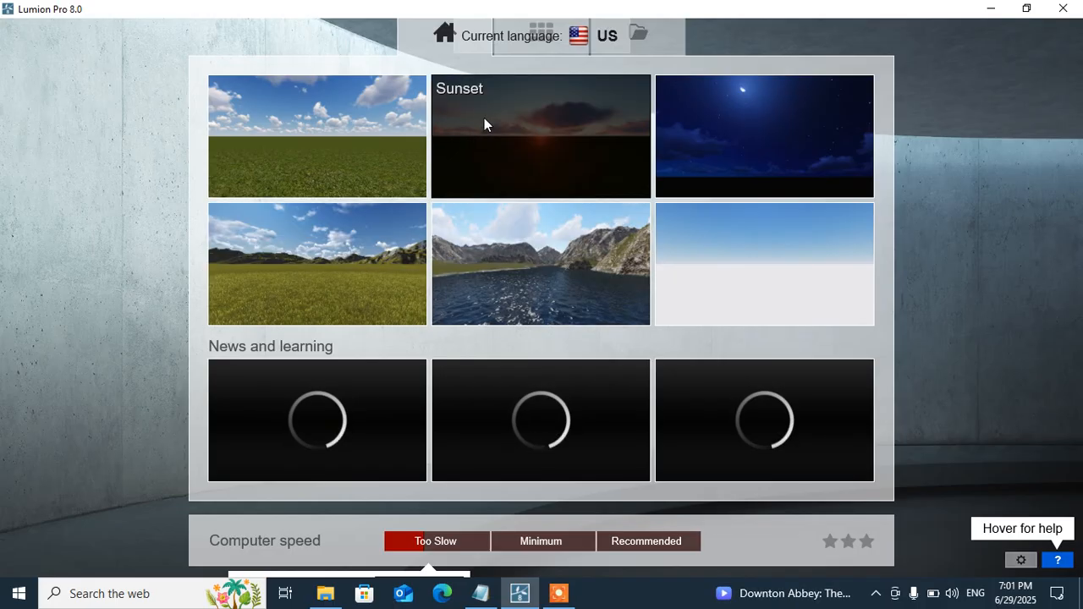
# - Look through the example scenes, the recent scenes for loading and the available interface languages, keeping US
pyautogui.click(550, 61)
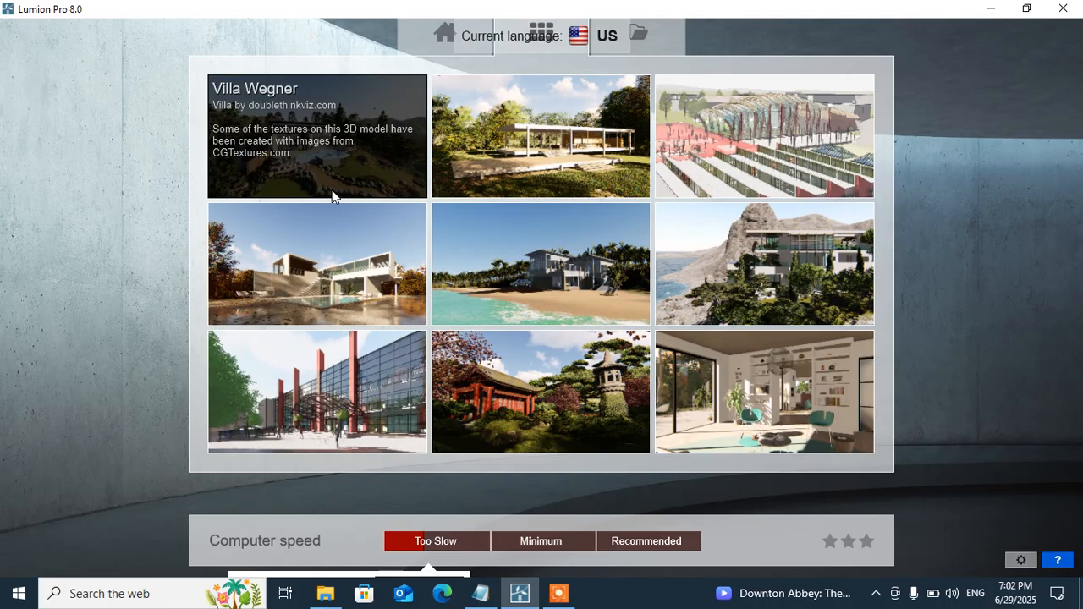
pyautogui.click(640, 35)
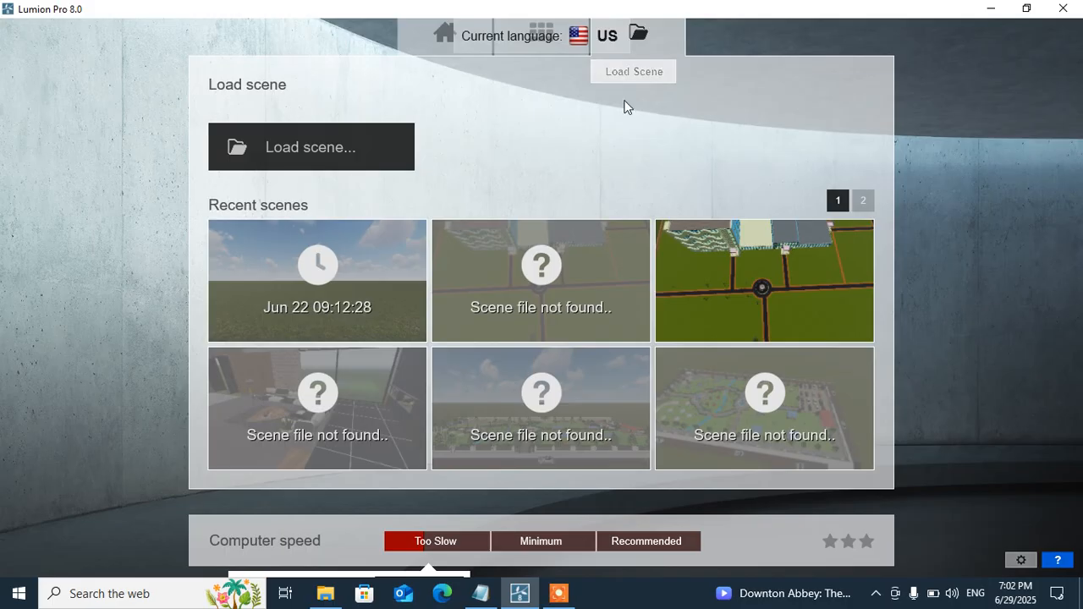
pyautogui.click(639, 237)
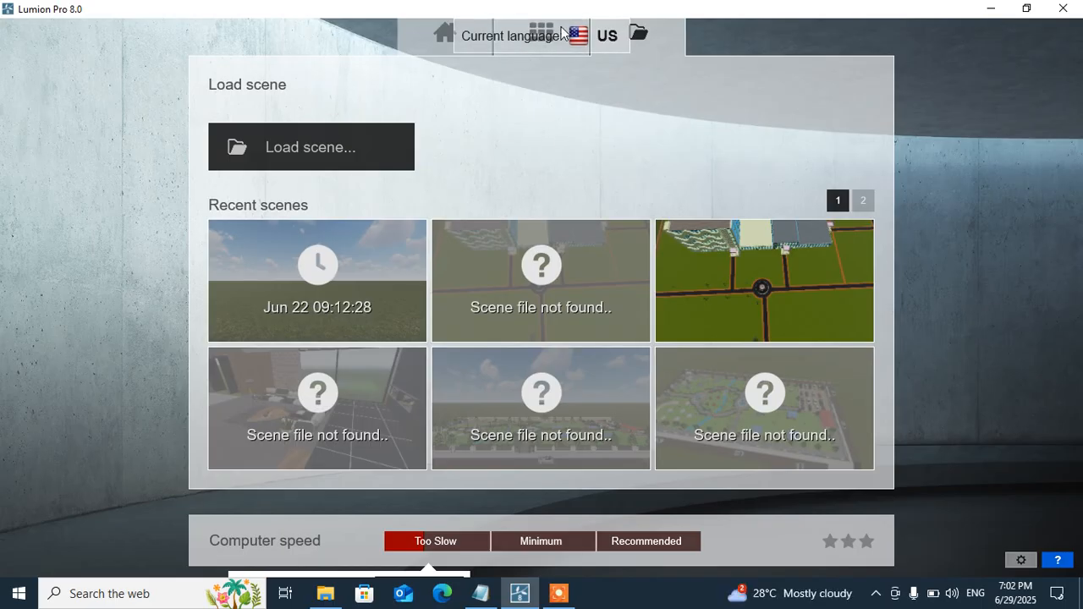
pyautogui.click(531, 55)
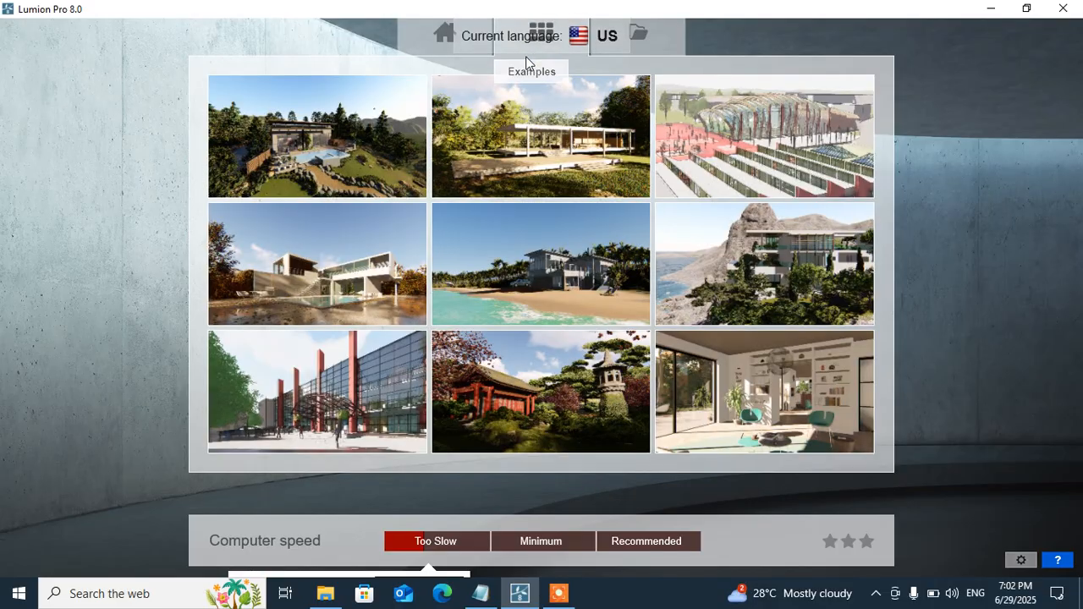
pyautogui.click(576, 41)
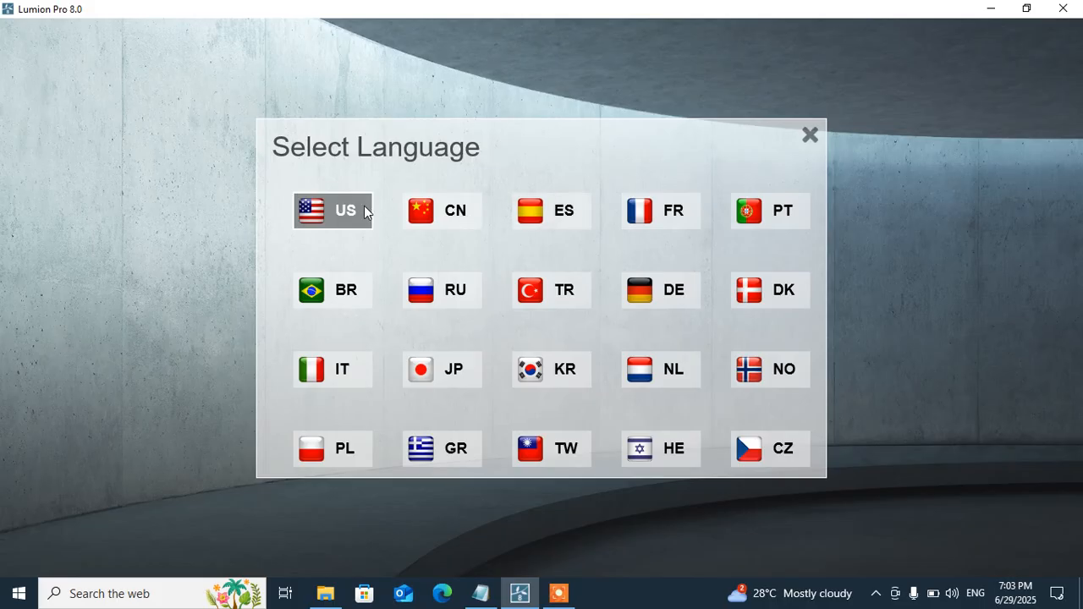
pyautogui.click(810, 135)
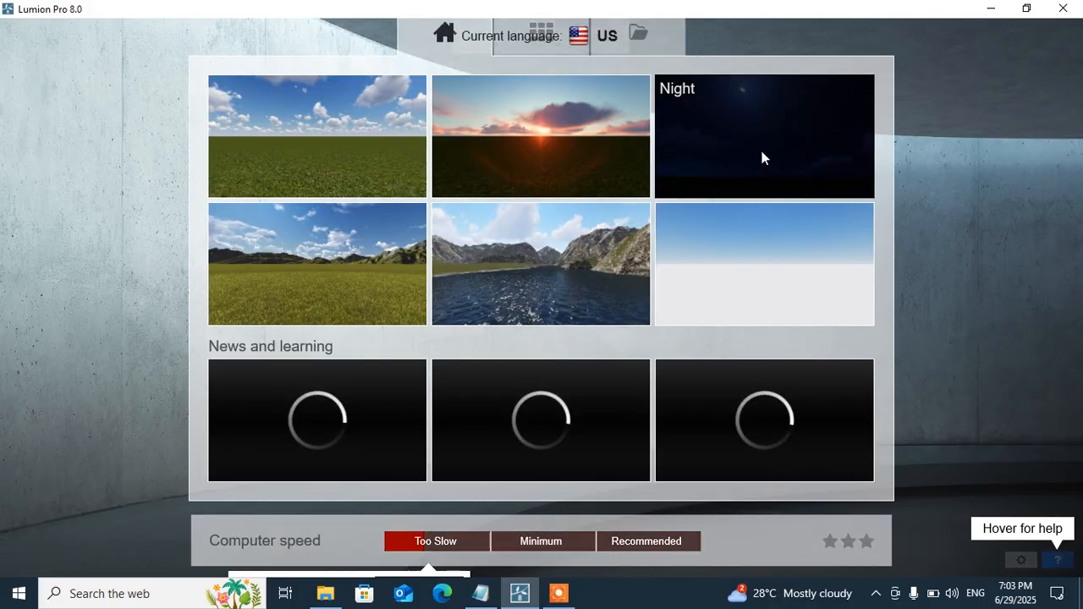
# - Open the Villa Wegner example scene from the examples
pyautogui.click(534, 57)
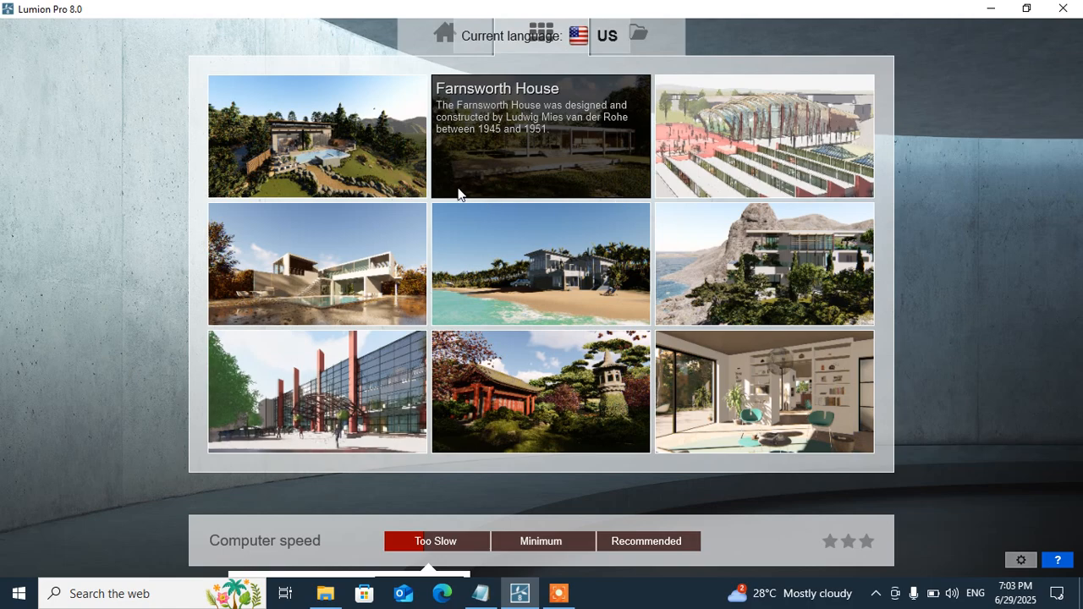
pyautogui.click(352, 153)
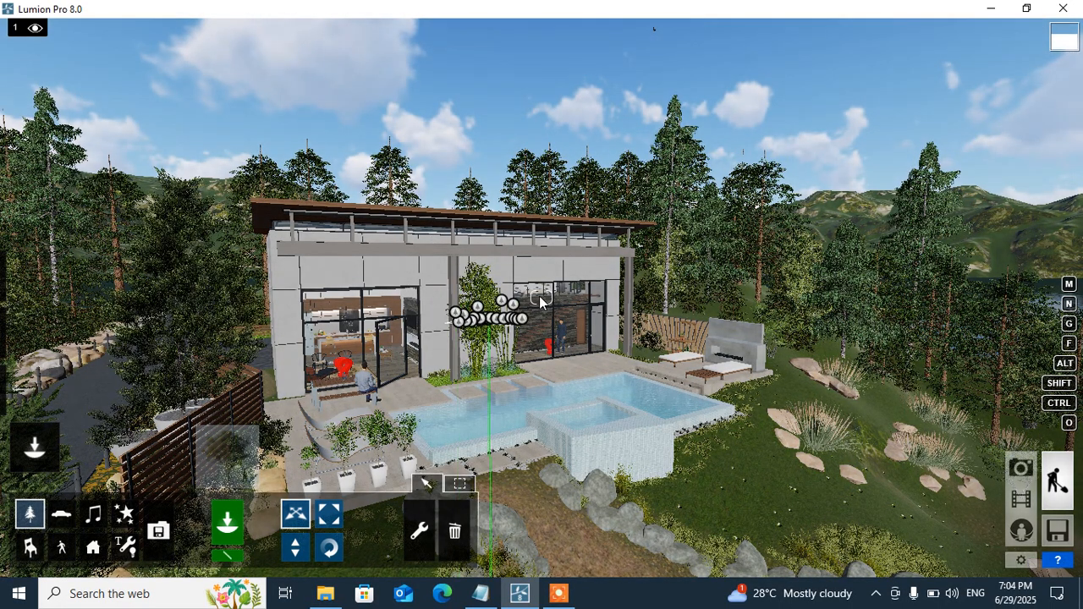
pyautogui.click(647, 317)
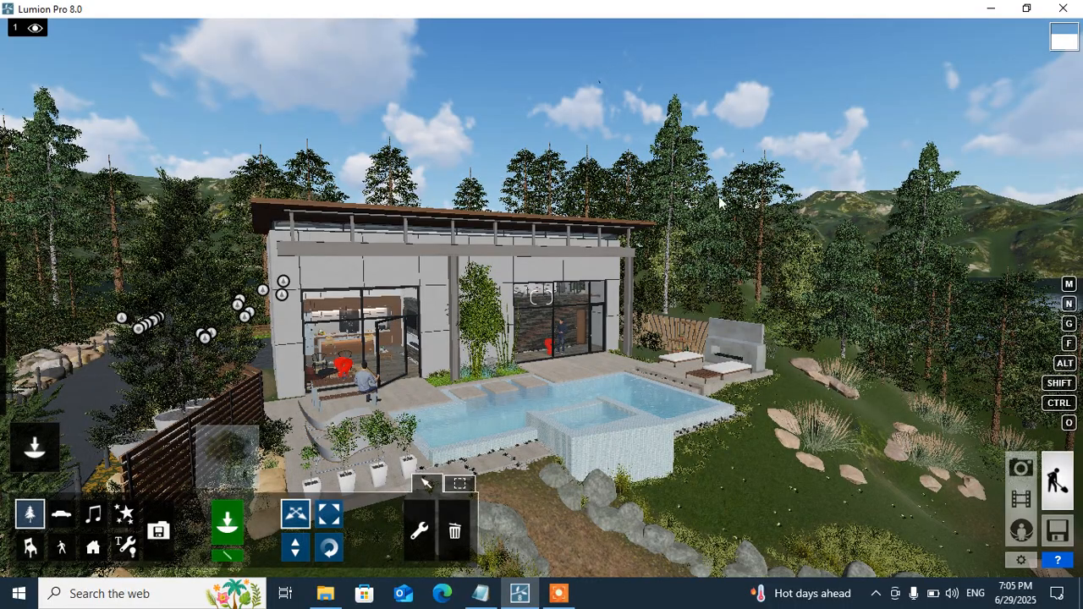
# - Review the editor settings, including the high quality terrain and tree options, and examine the villa from near and far
pyautogui.click(1021, 562)
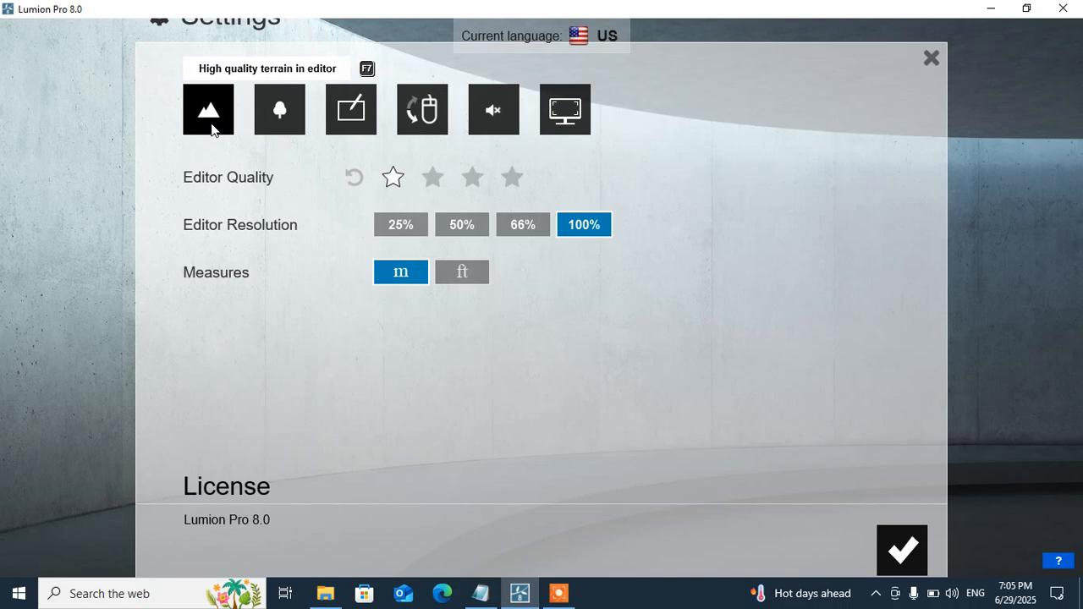
pyautogui.click(931, 57)
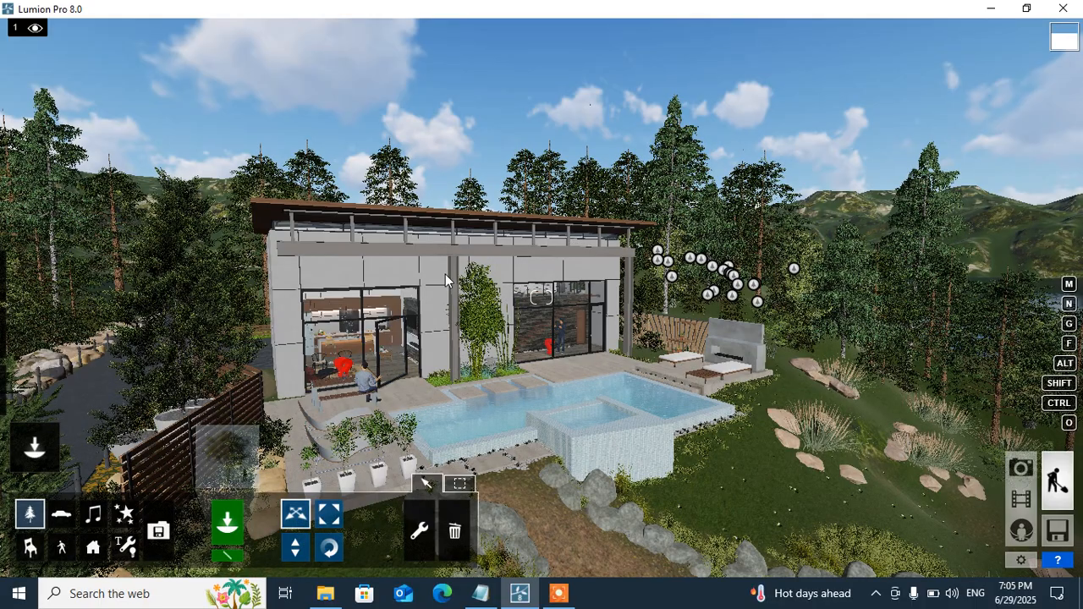
pyautogui.press('w')
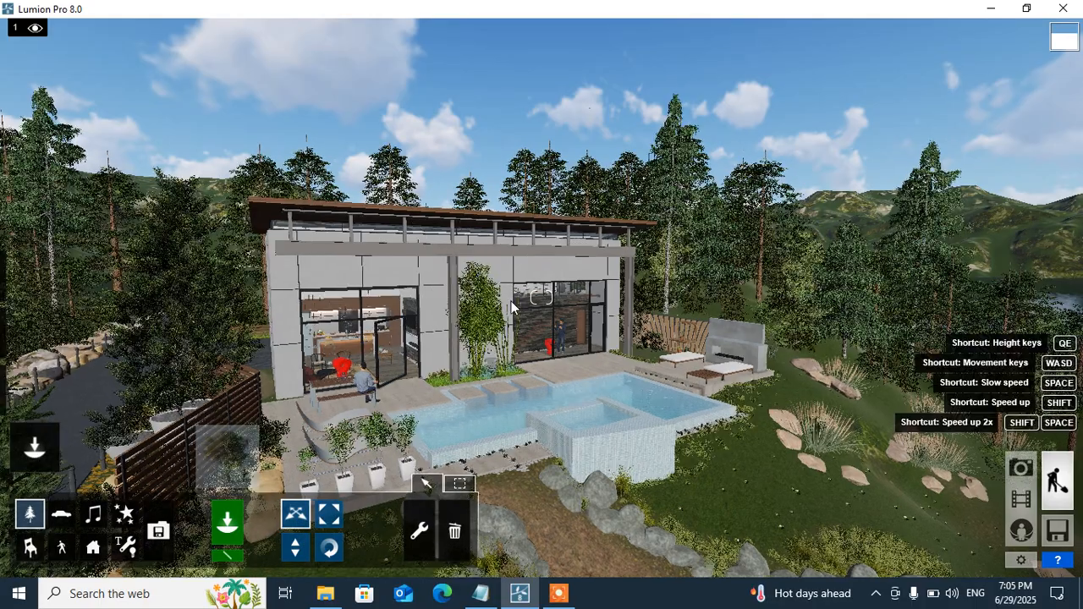
pyautogui.press('w')
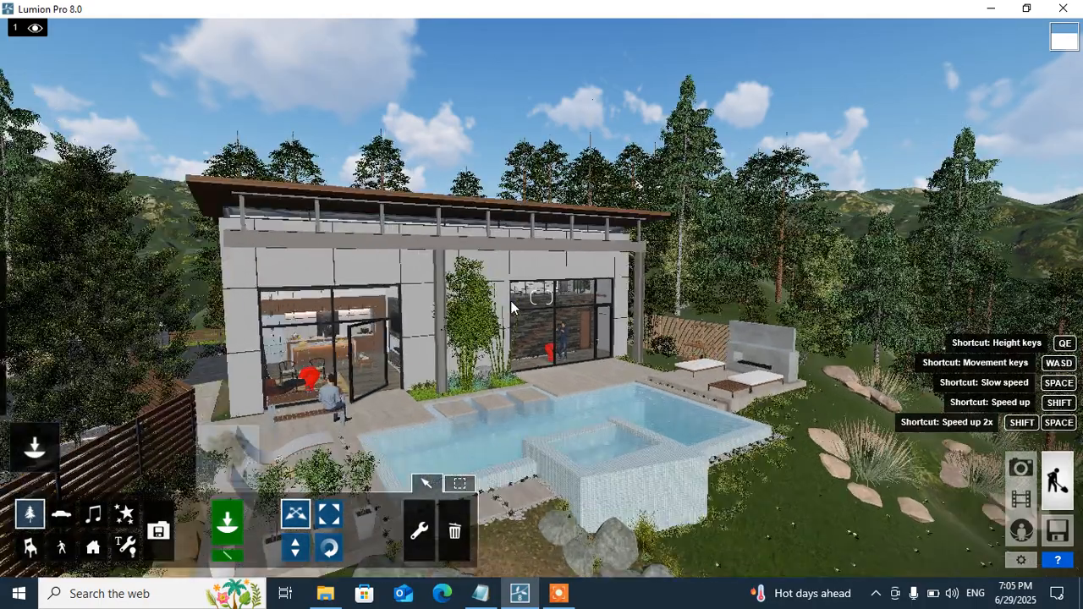
pyautogui.press('w')
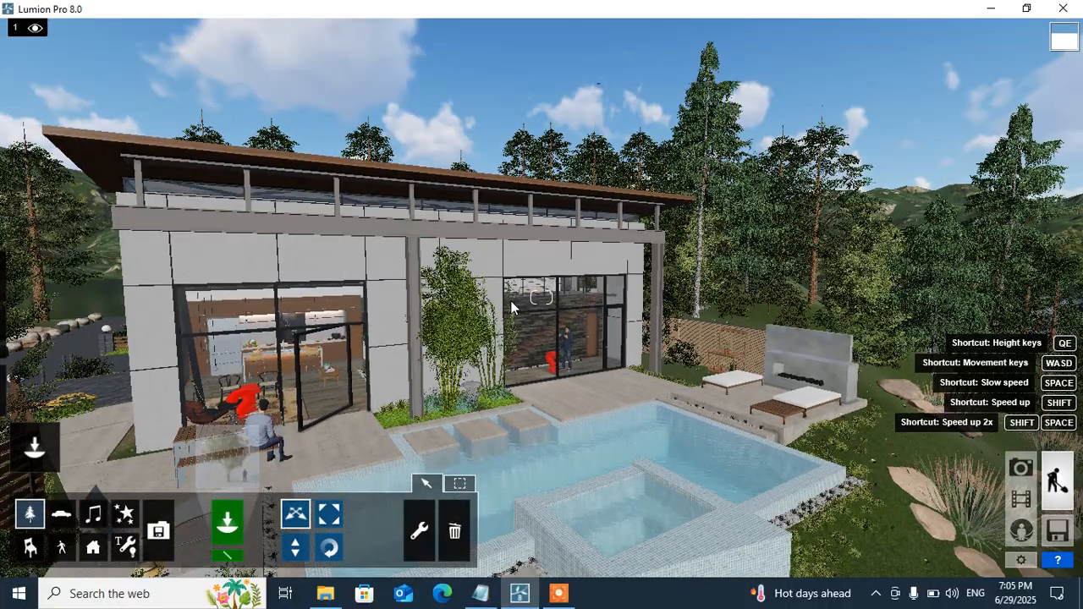
pyautogui.press('s')
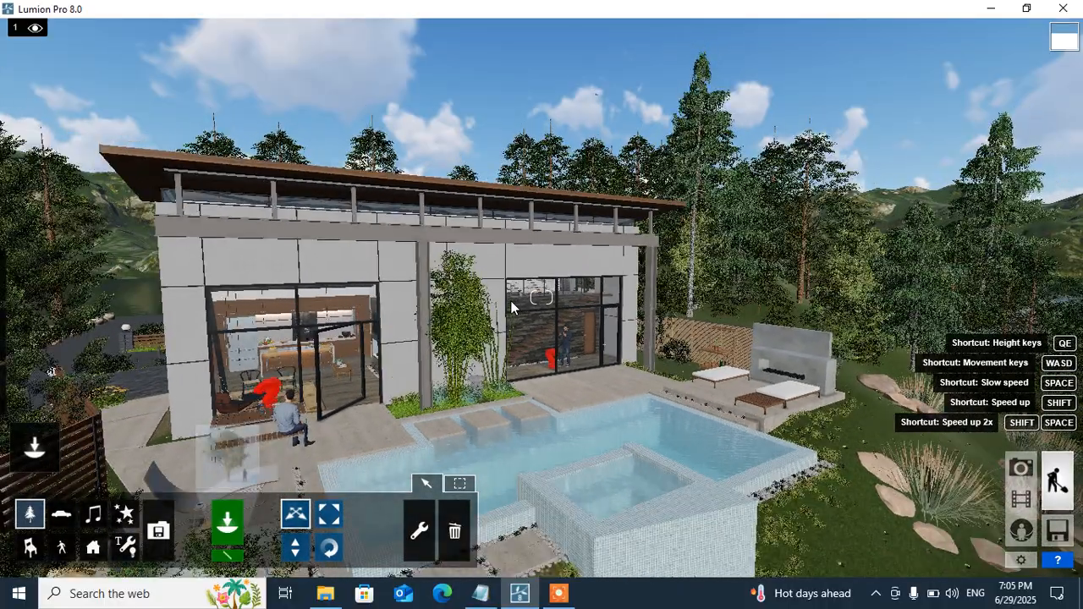
pyautogui.press('s')
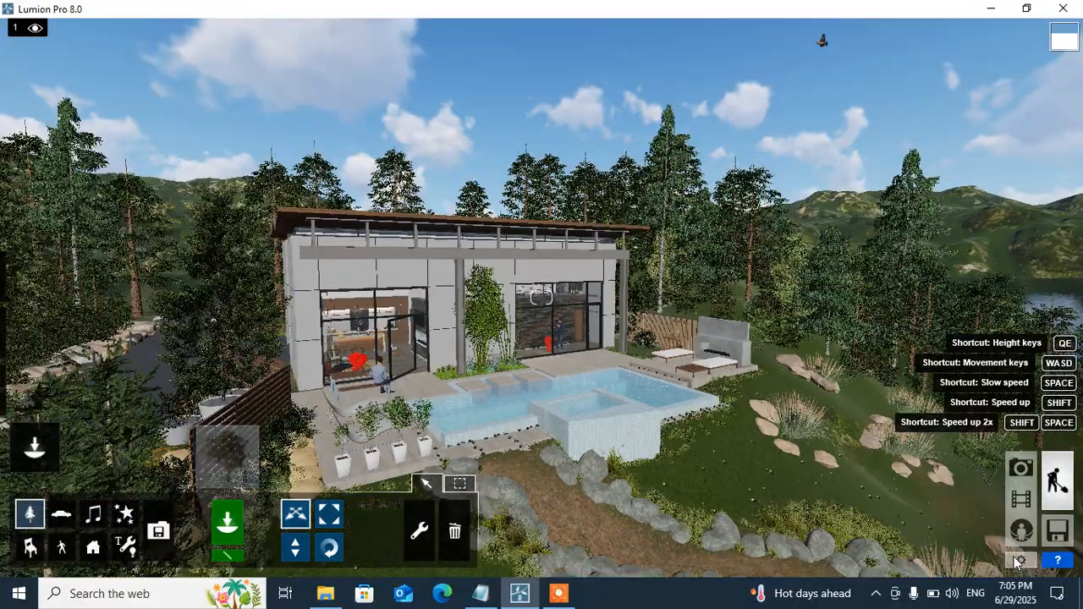
pyautogui.press('s')
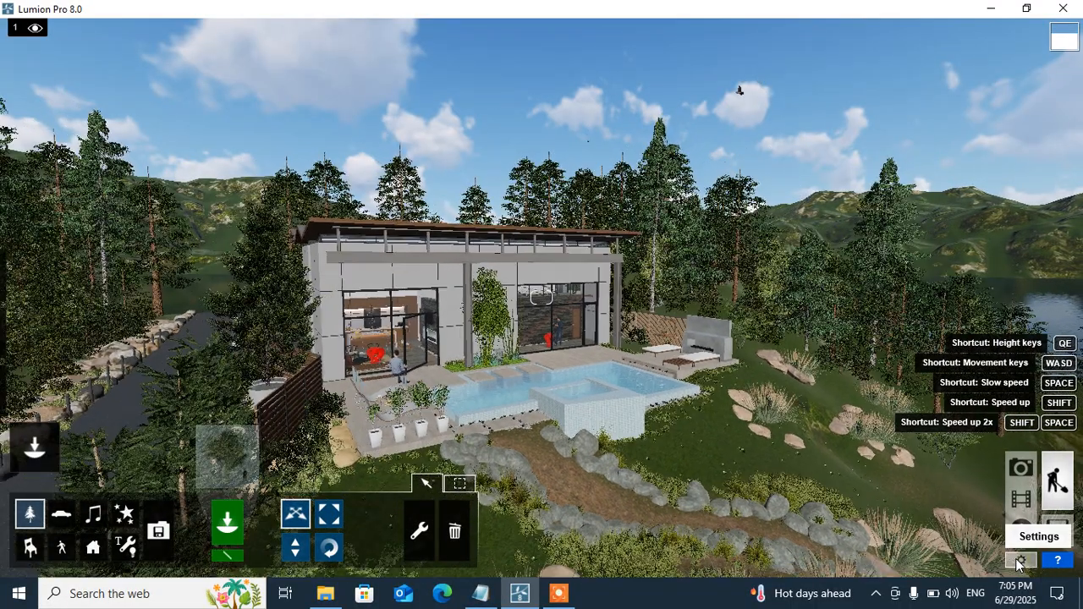
pyautogui.click(1019, 562)
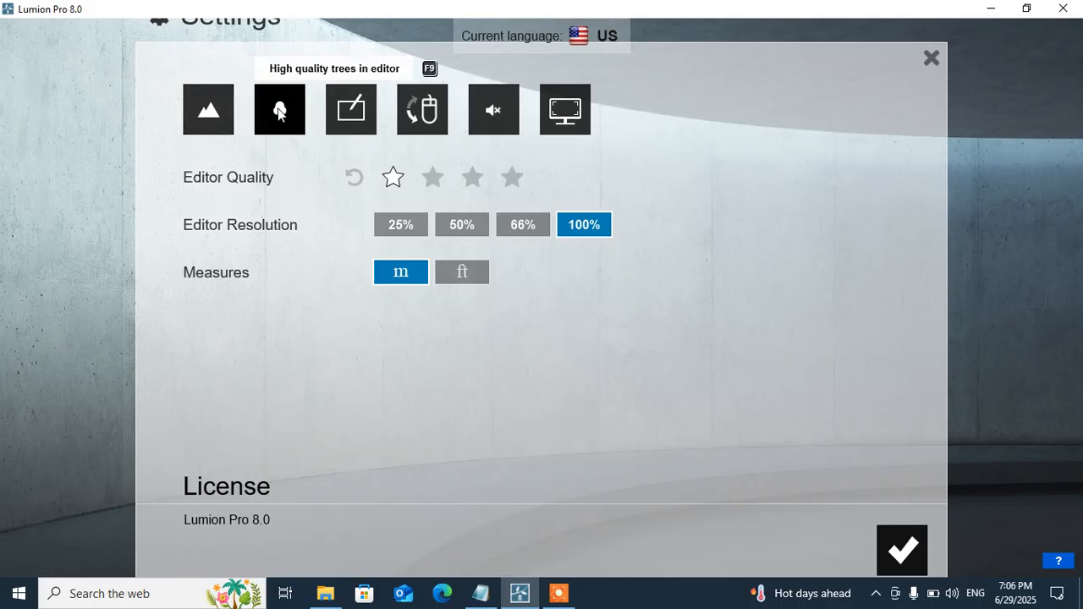
pyautogui.click(931, 55)
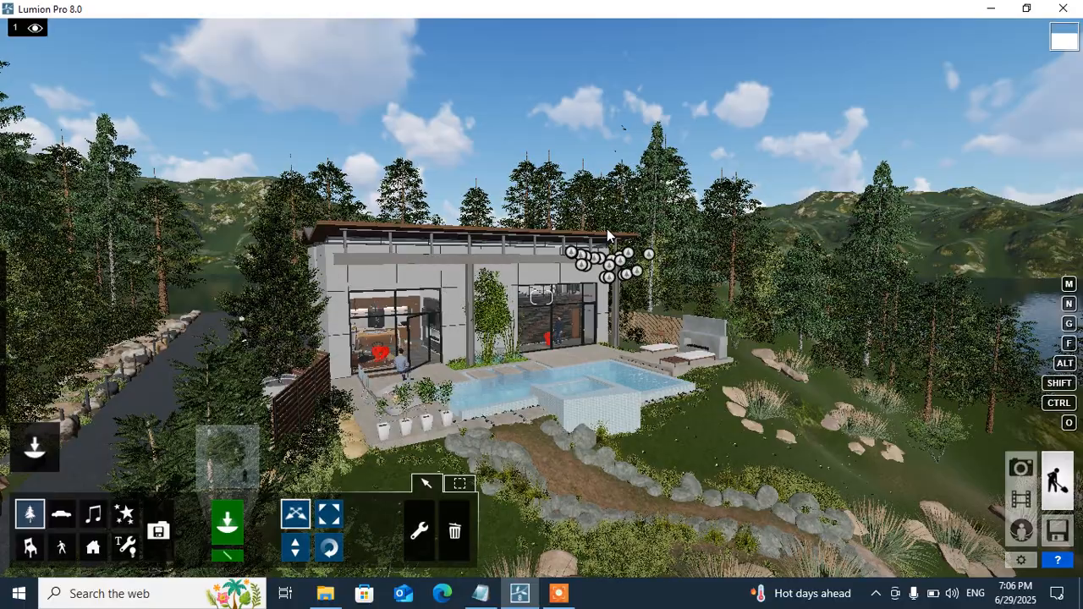
# - Fly the camera quickly back from the villa to view its driveway and lakeside surroundings
pyautogui.hotkey('shift', 's')
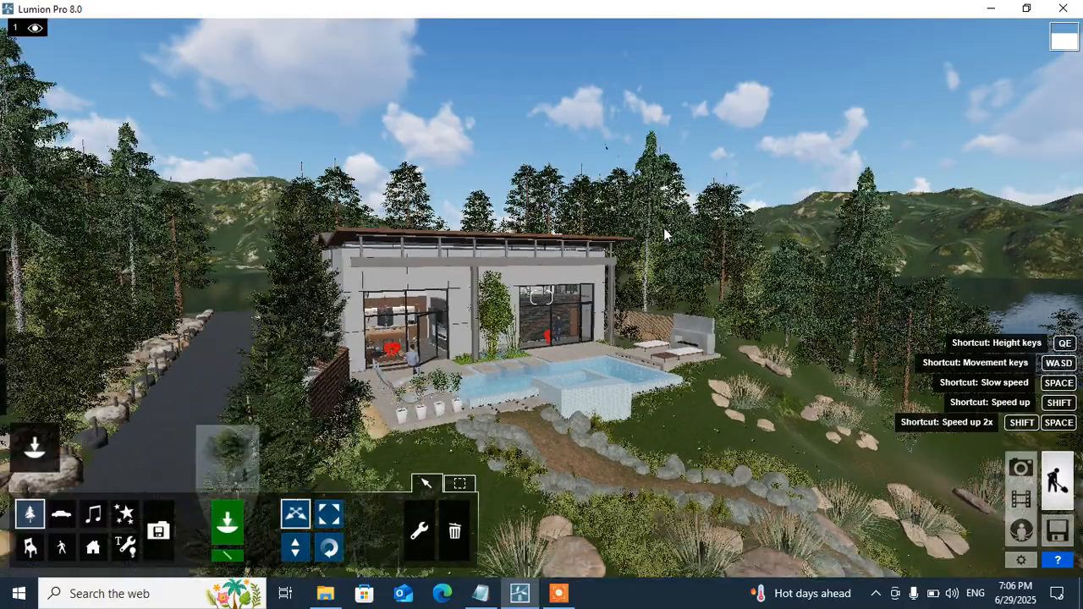
pyautogui.hotkey('shift', 's')
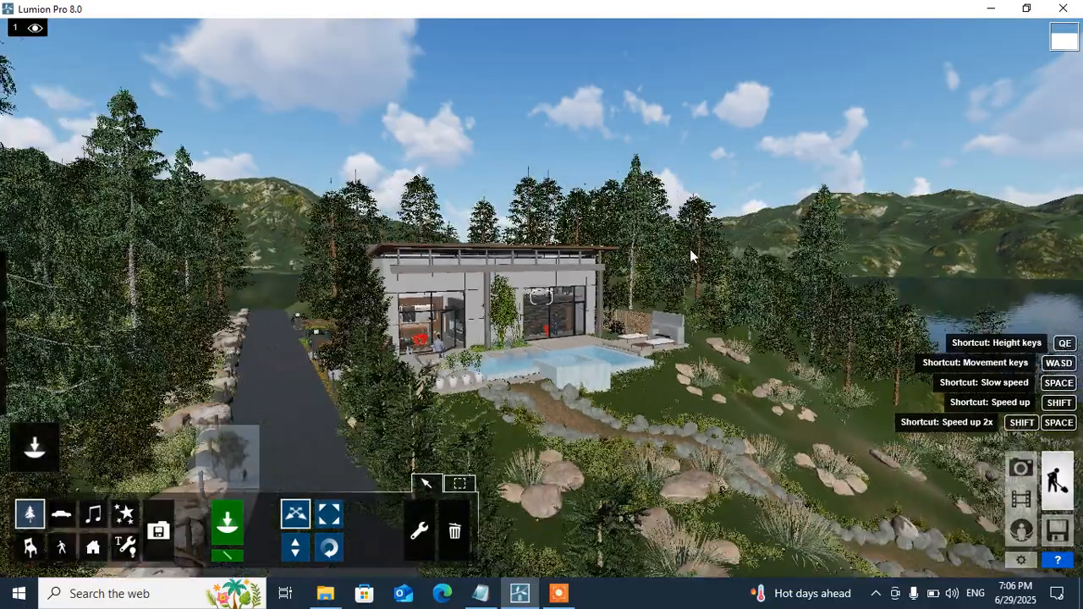
pyautogui.hotkey('shift', 's')
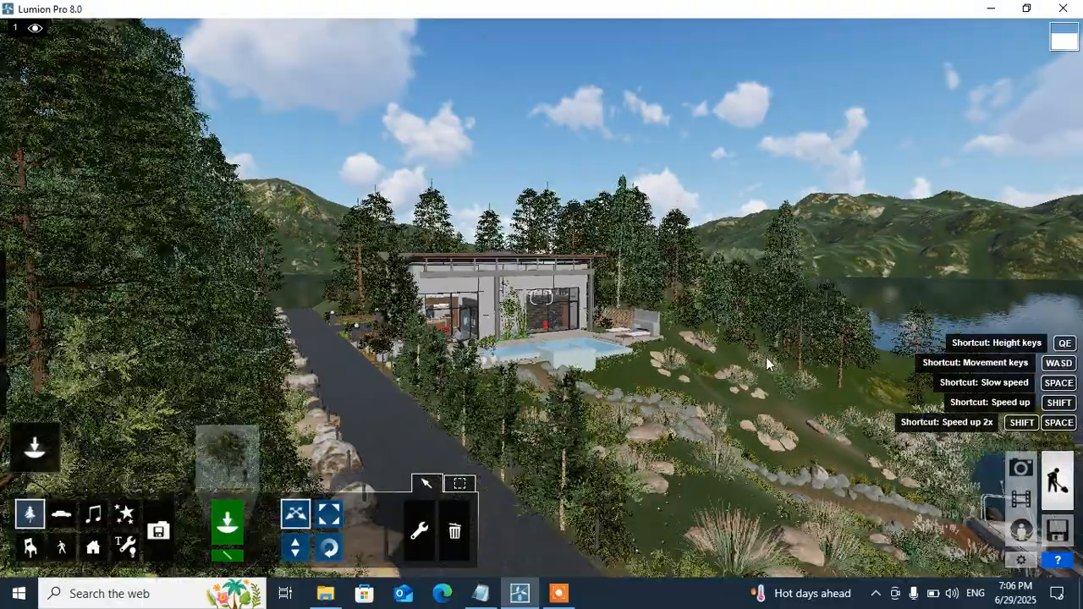
pyautogui.hotkey('shift', 's')
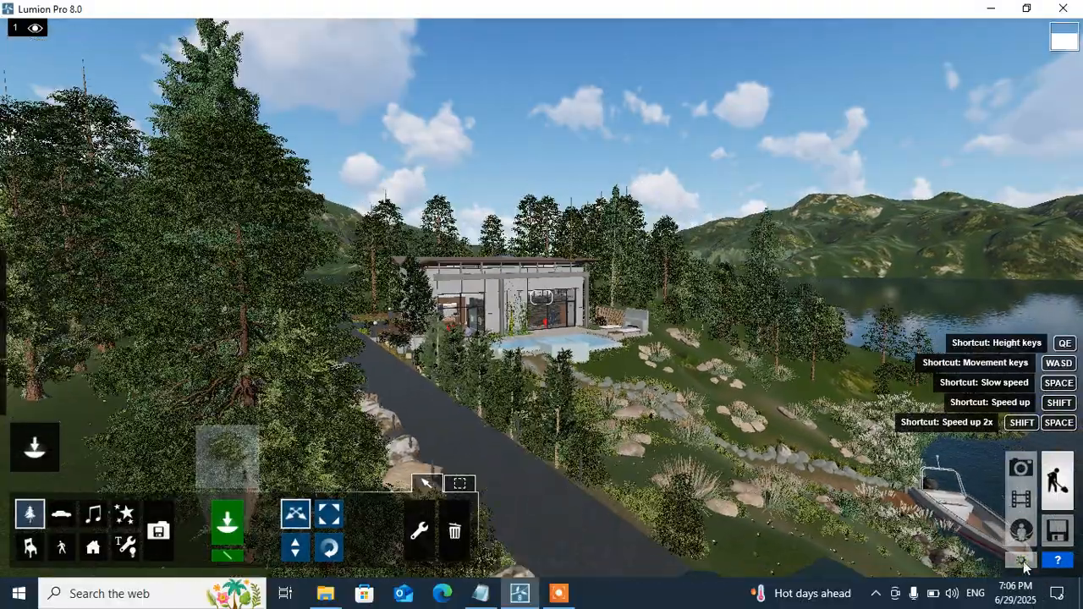
pyautogui.hotkey('shift', 's')
# - Try toggling high quality trees in the editor settings, accept the settings and return to the scene
pyautogui.click(1021, 560)
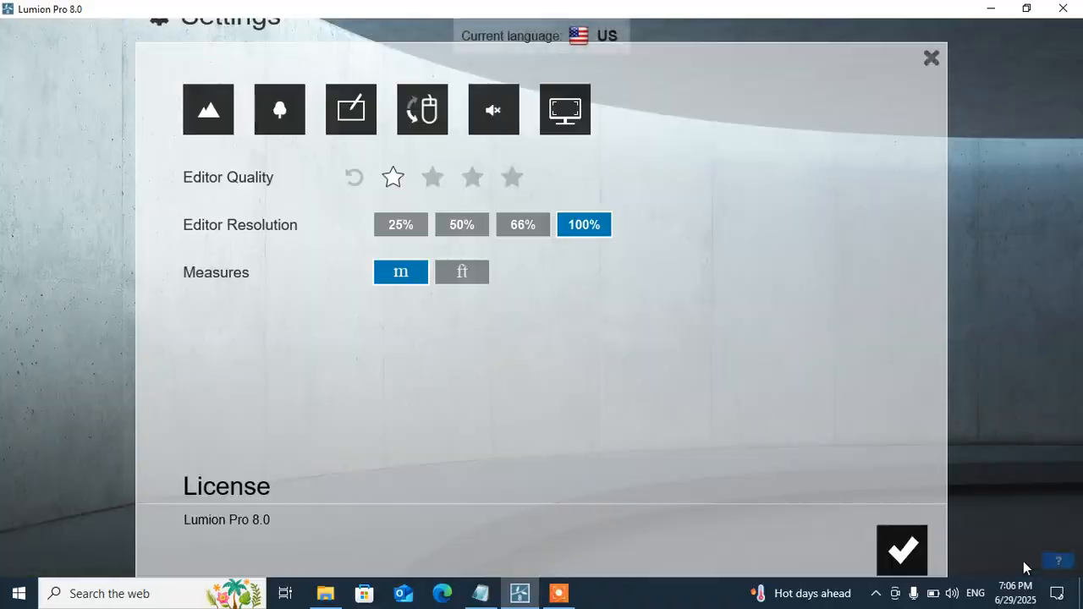
pyautogui.click(273, 105)
pyautogui.click(273, 107)
pyautogui.click(282, 112)
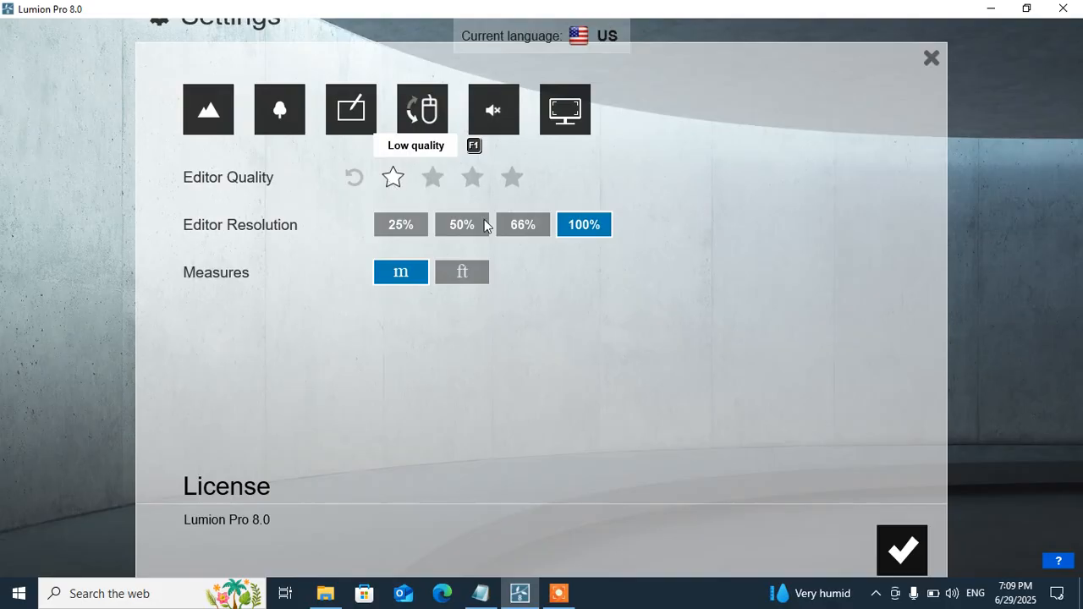
pyautogui.click(884, 542)
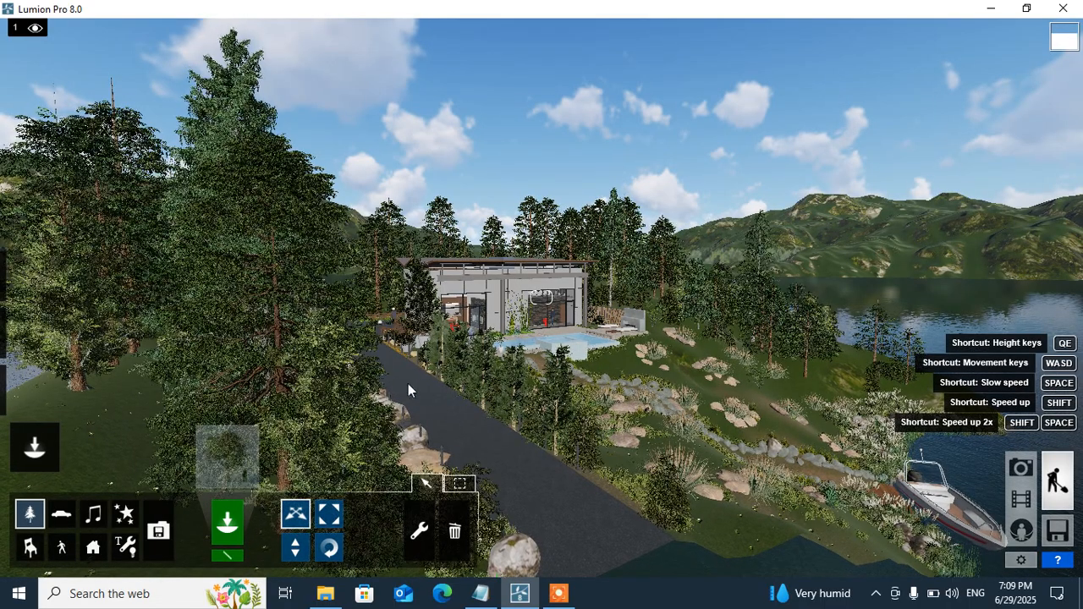
pyautogui.click(298, 305)
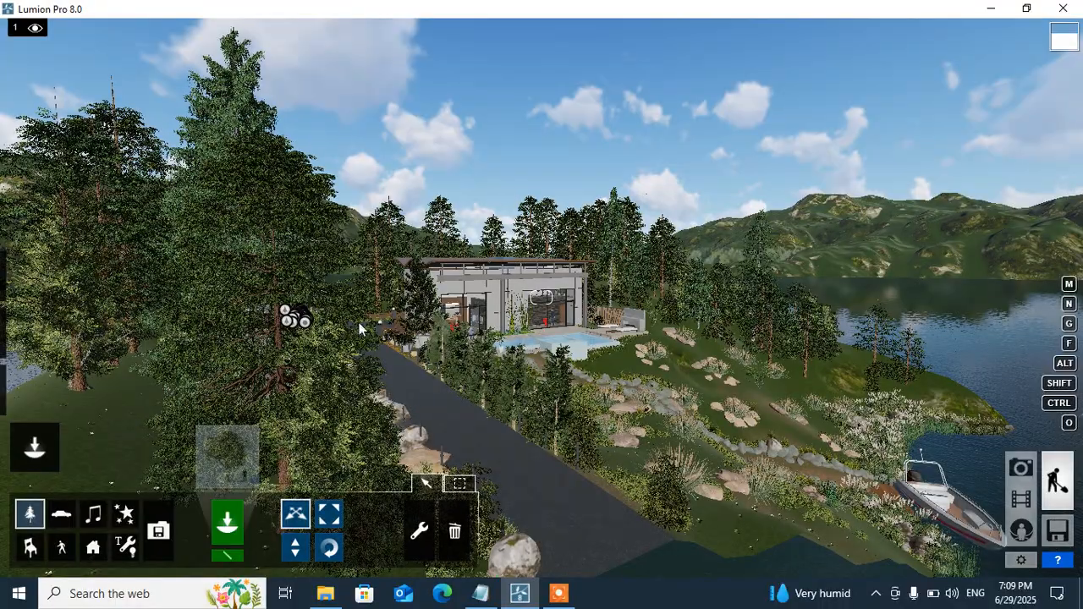
# - Raise the Editor Quality in the settings through High quality to Super High quality
pyautogui.click(1029, 559)
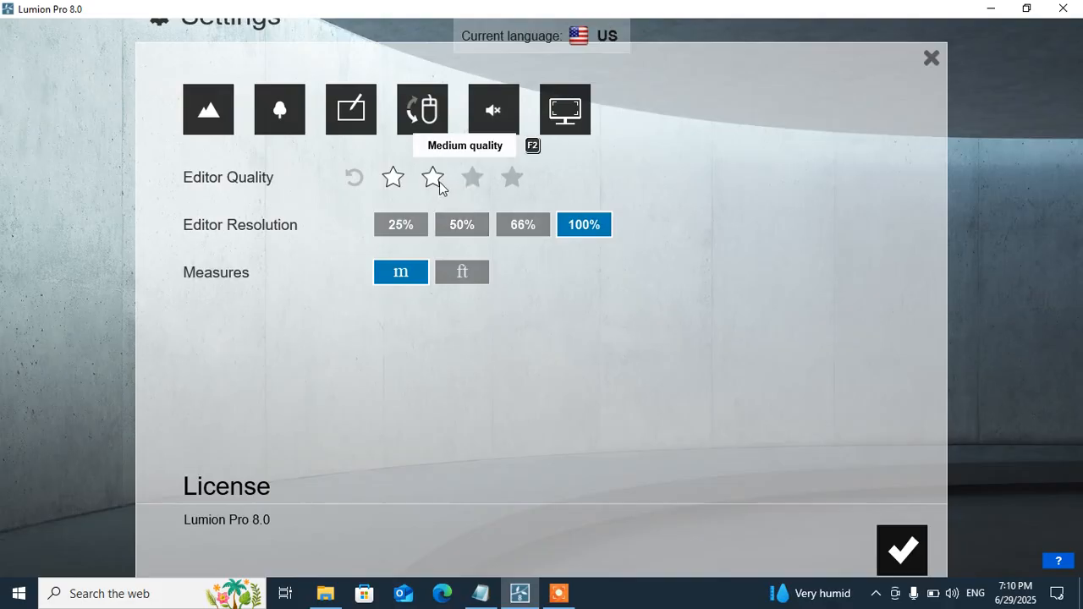
pyautogui.click(473, 179)
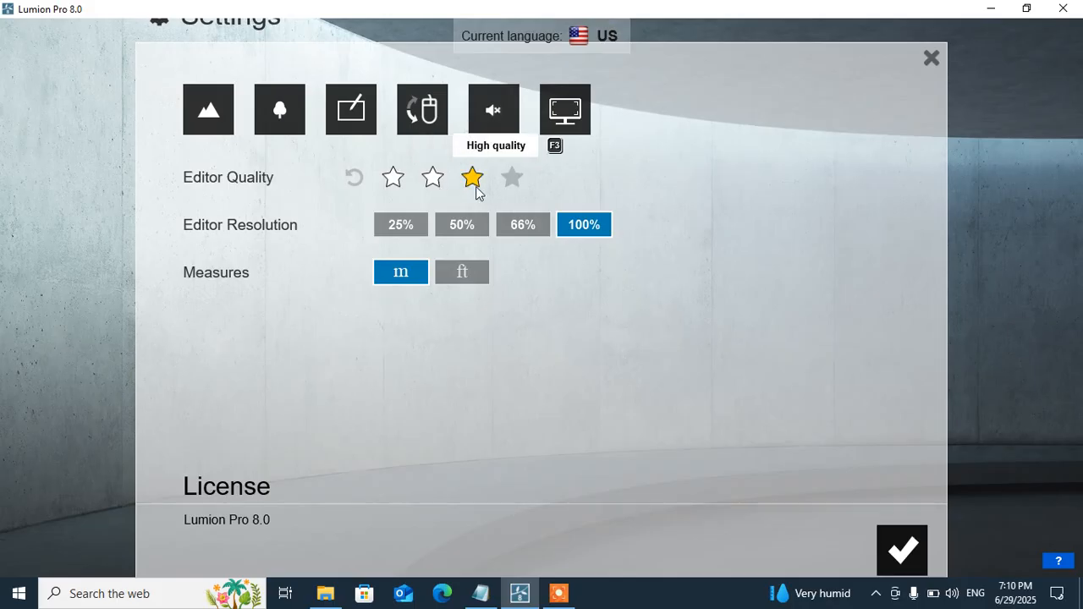
pyautogui.click(513, 179)
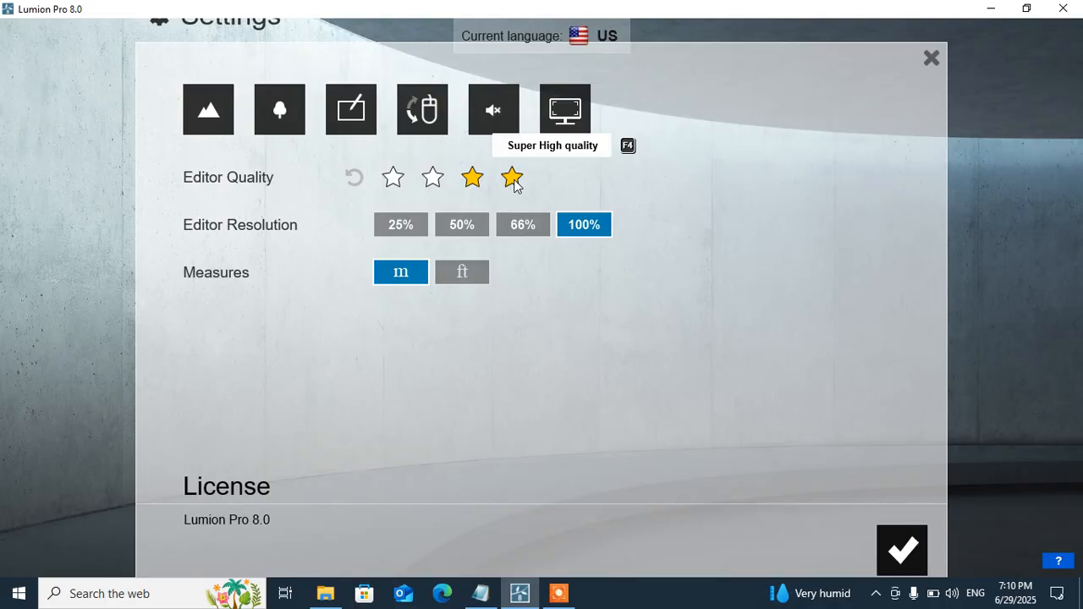
# - Try the different Editor Quality star levels in the settings and leave it at the lowest, one-star level
pyautogui.click(473, 178)
pyautogui.click(432, 177)
pyautogui.click(393, 177)
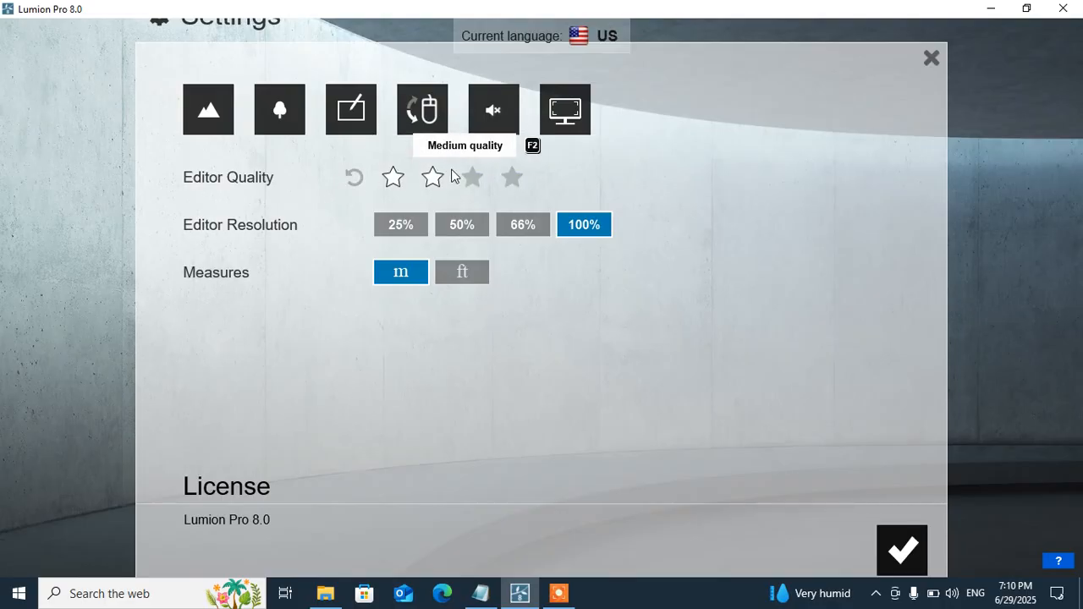
pyautogui.click(508, 181)
pyautogui.click(432, 177)
pyautogui.click(392, 178)
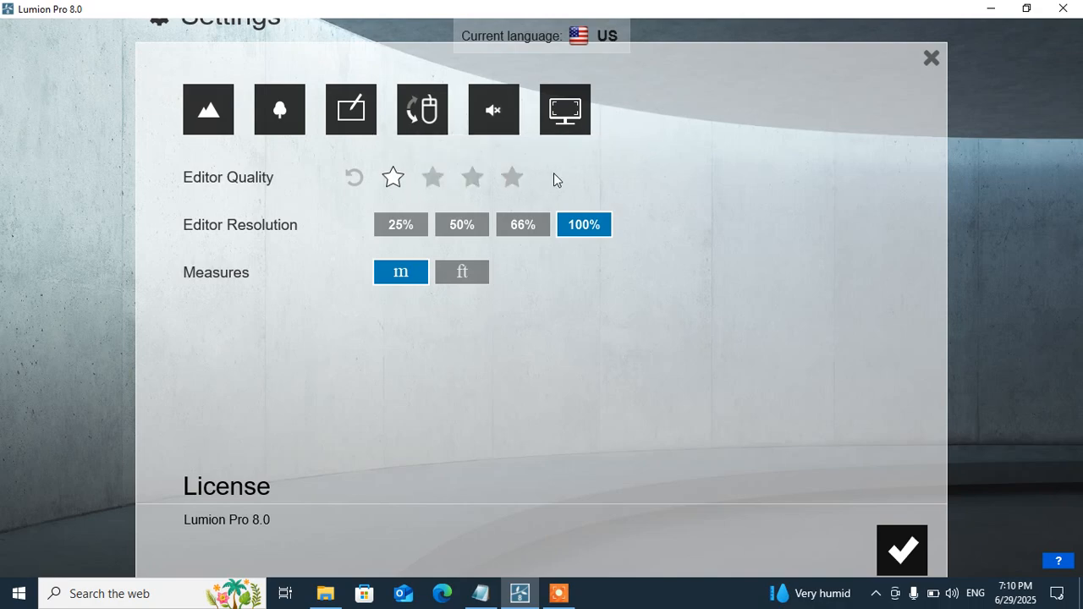
pyautogui.click(511, 180)
pyautogui.click(473, 178)
pyautogui.click(393, 178)
pyautogui.click(473, 178)
pyautogui.click(392, 177)
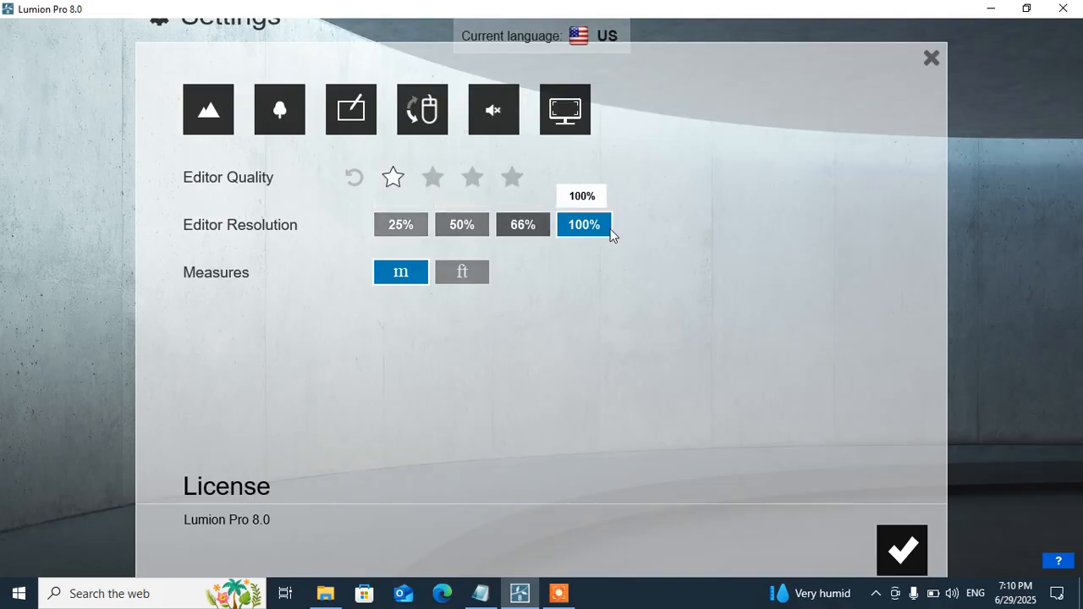
# - Set the Editor Resolution to 25%, accept the settings and return to the villa scene
pyautogui.click(408, 227)
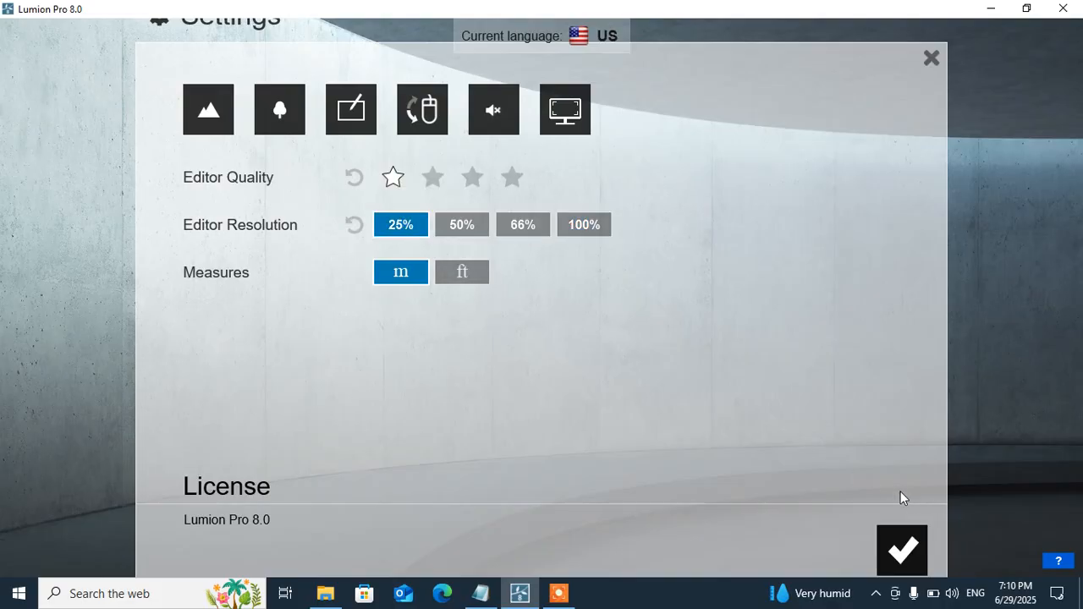
pyautogui.click(893, 542)
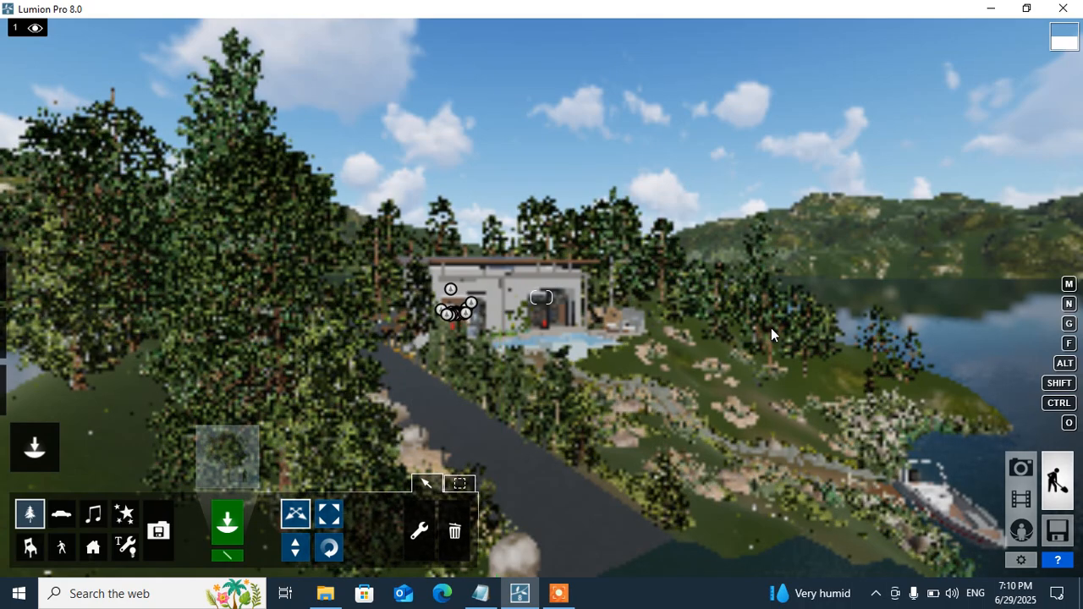
# - Reopen the settings, set the Editor Resolution to 100% and accept to return to the scene
pyautogui.click(1014, 561)
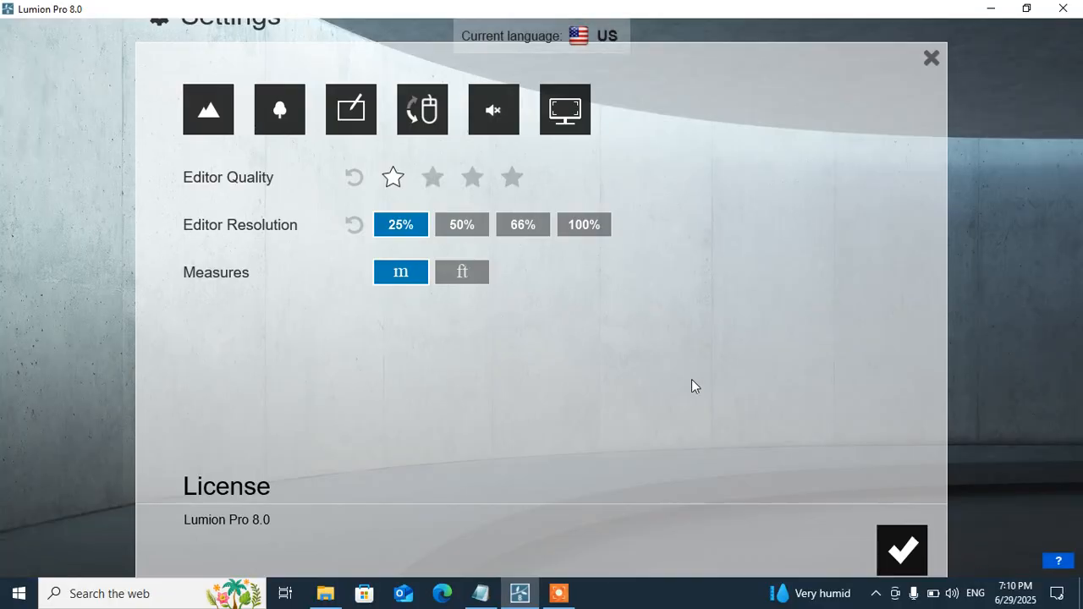
pyautogui.click(587, 227)
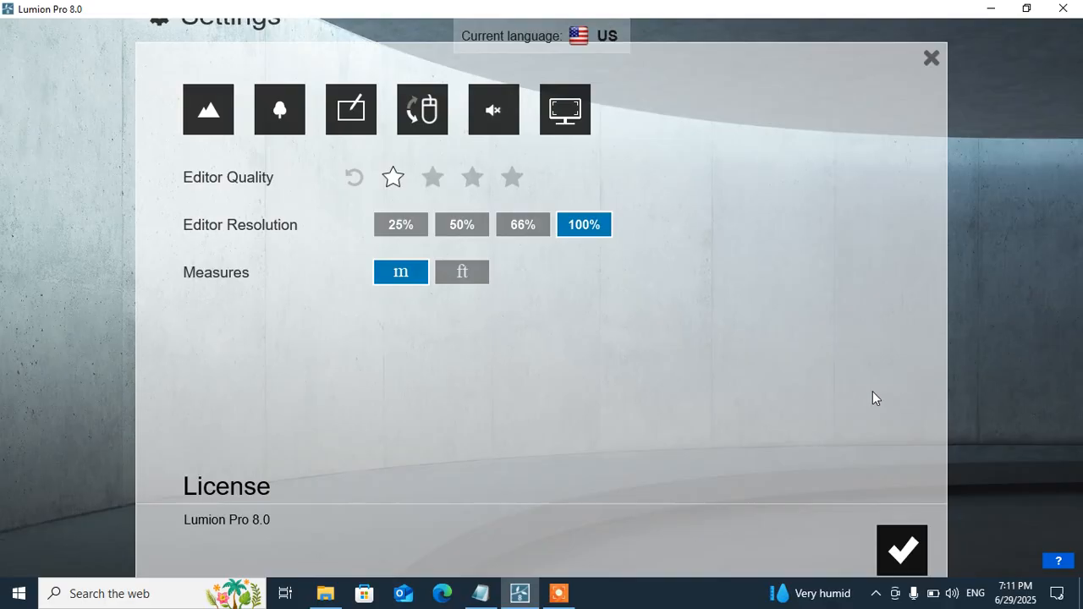
pyautogui.click(902, 551)
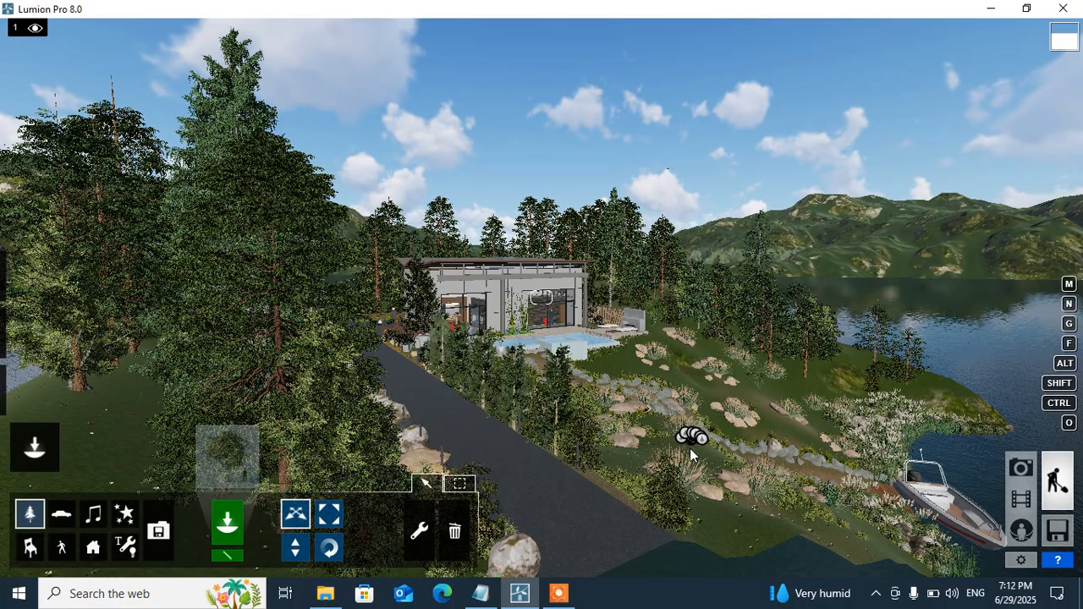
# - Move the camera forward along the driveway towards the villa and its pool
pyautogui.press('w')
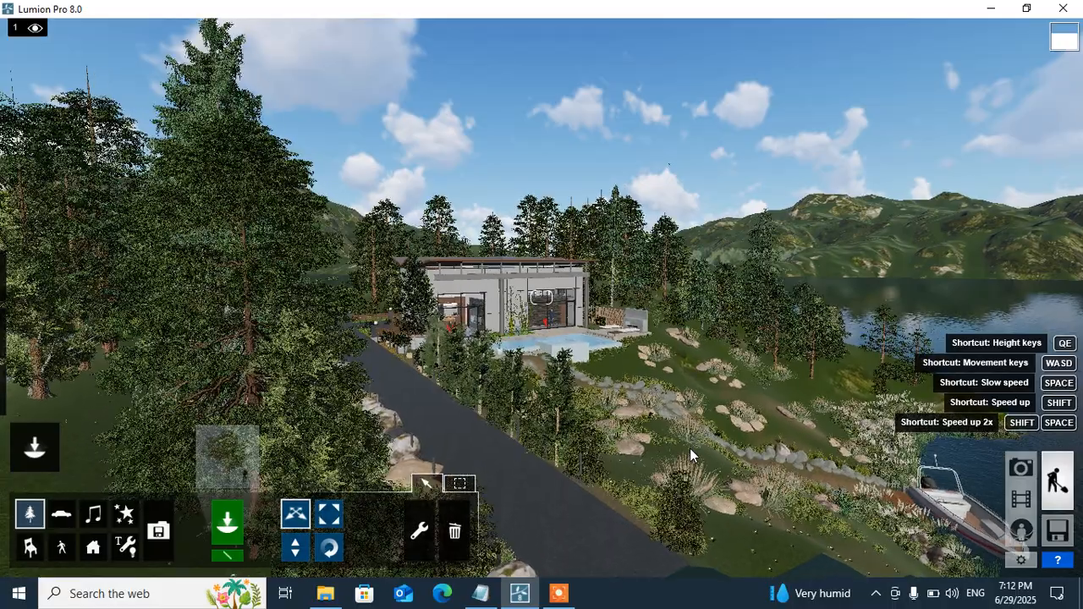
pyautogui.press('w')
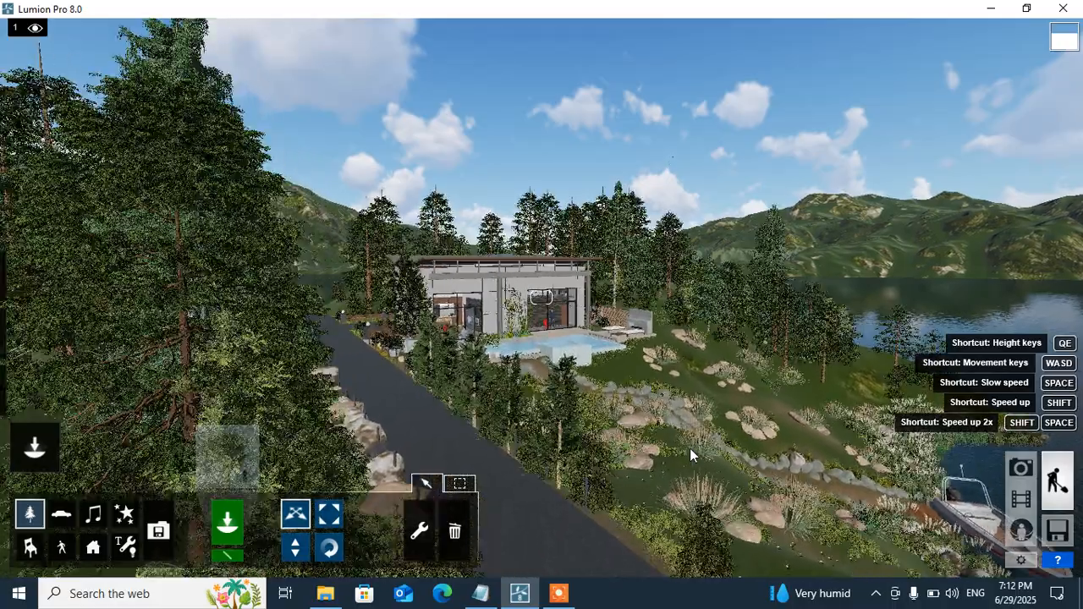
pyautogui.press('w')
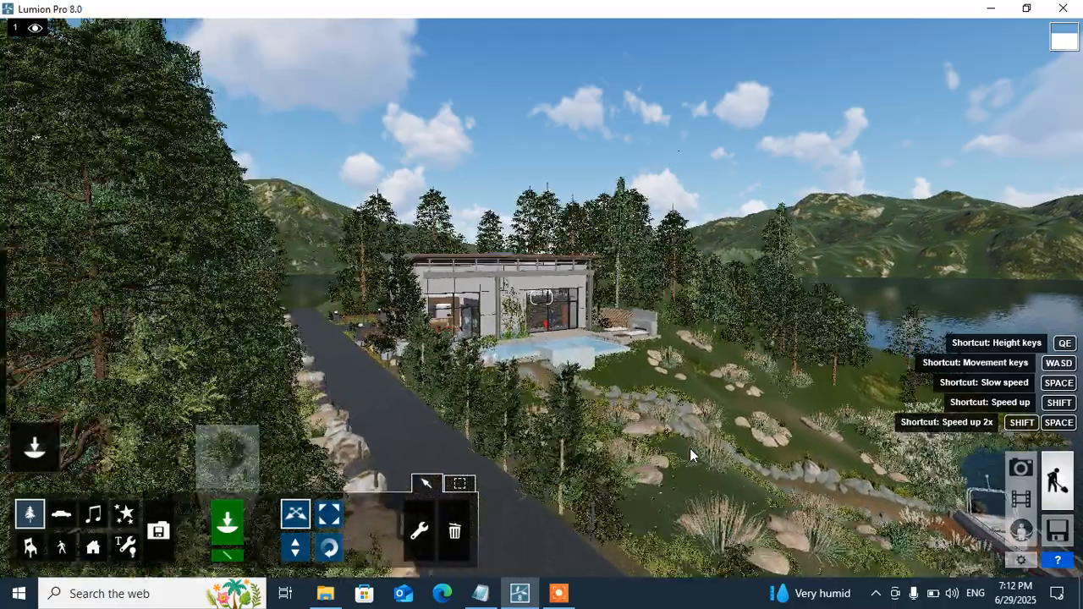
pyautogui.press('w')
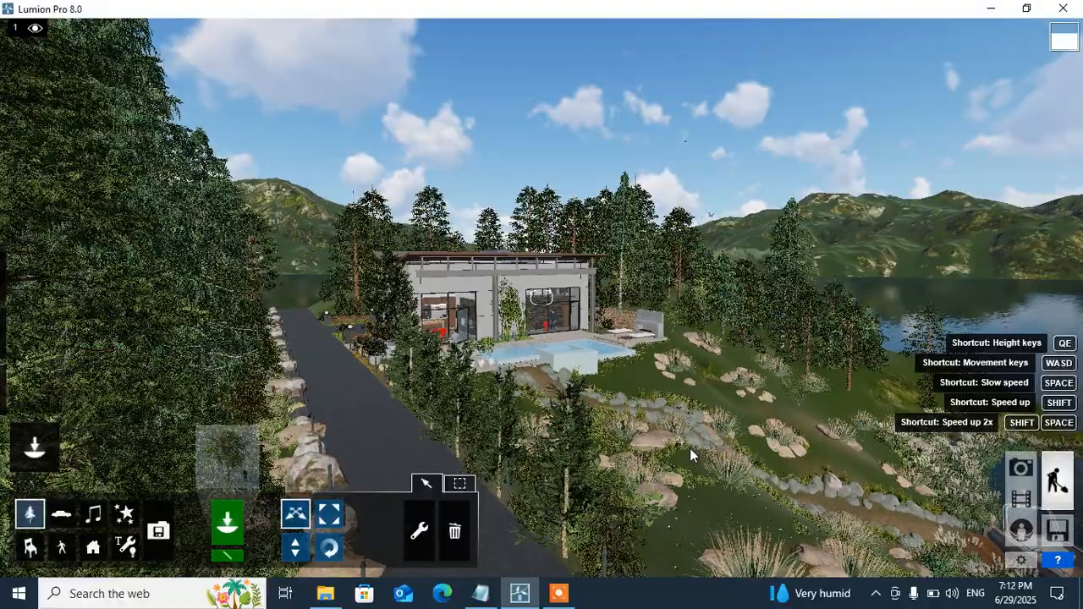
pyautogui.press('w')
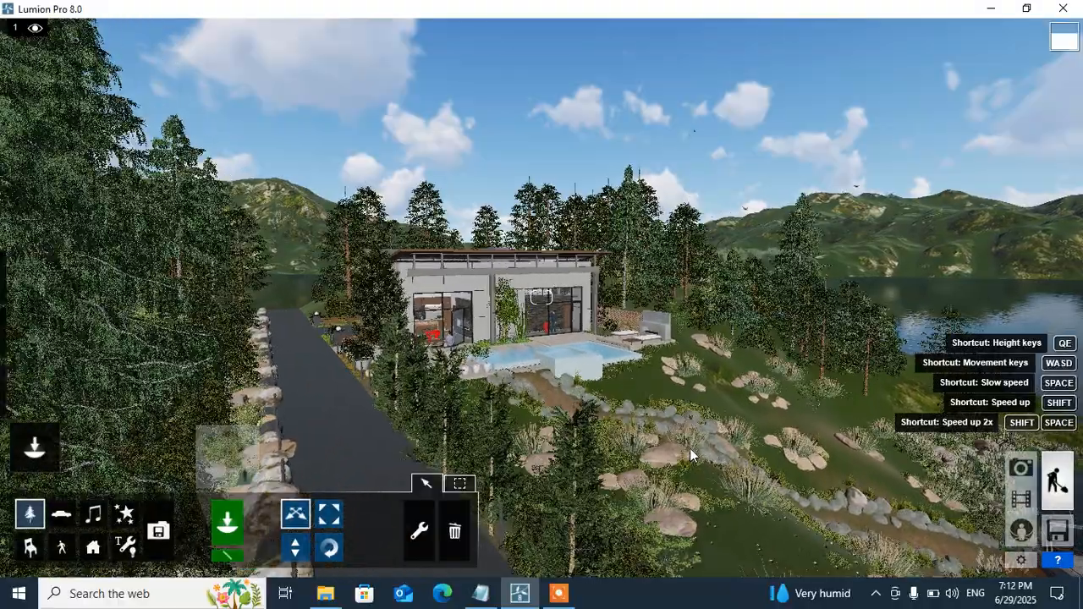
pyautogui.press('w')
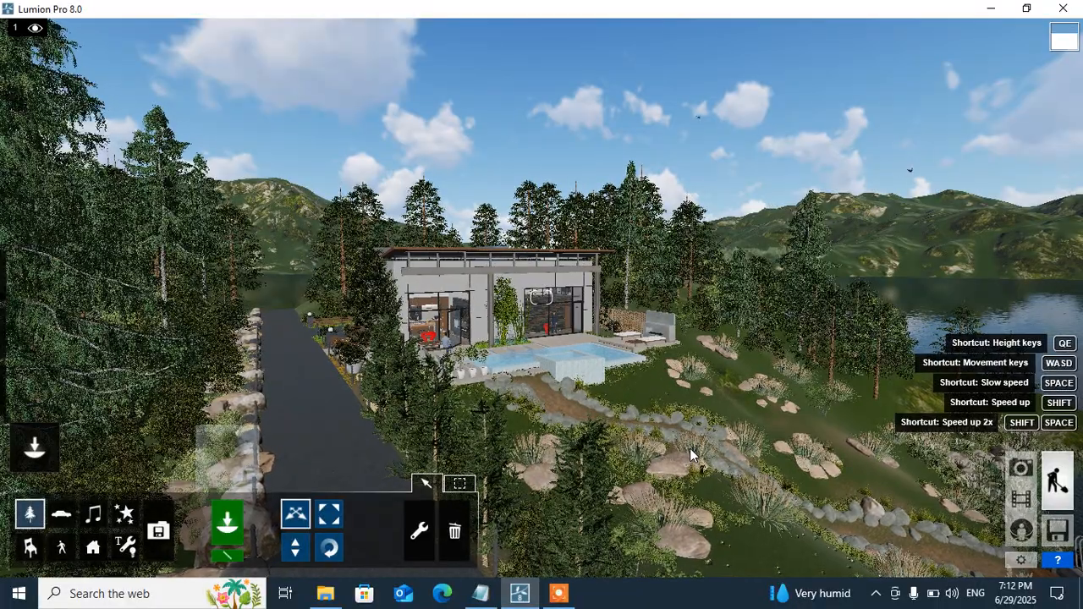
# - Move the camera backward, away from the villa, along the driveway
pyautogui.press('s')
pyautogui.press('s')
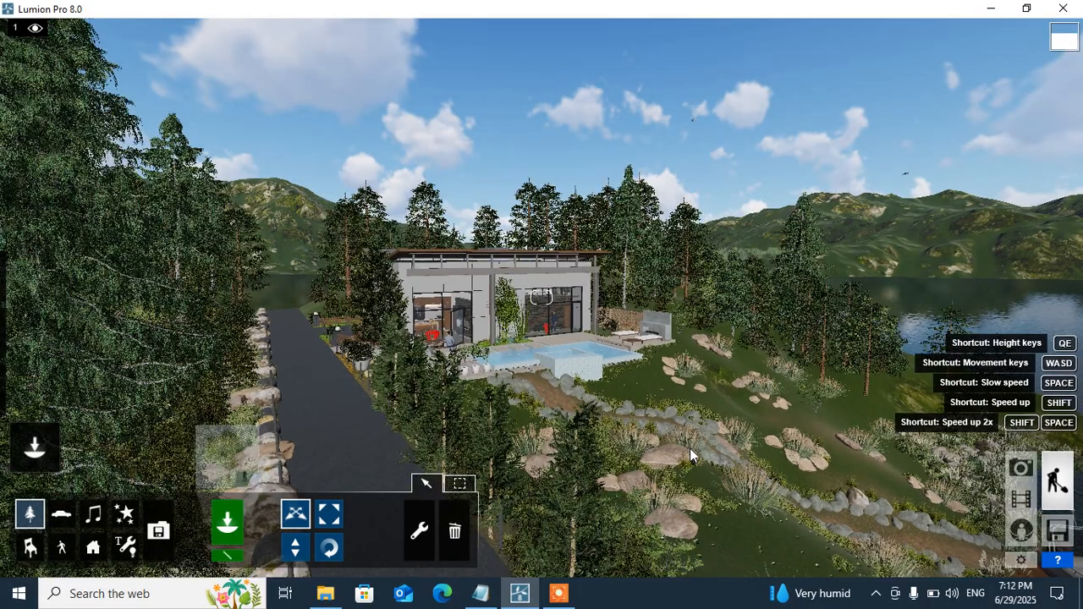
pyautogui.press('s')
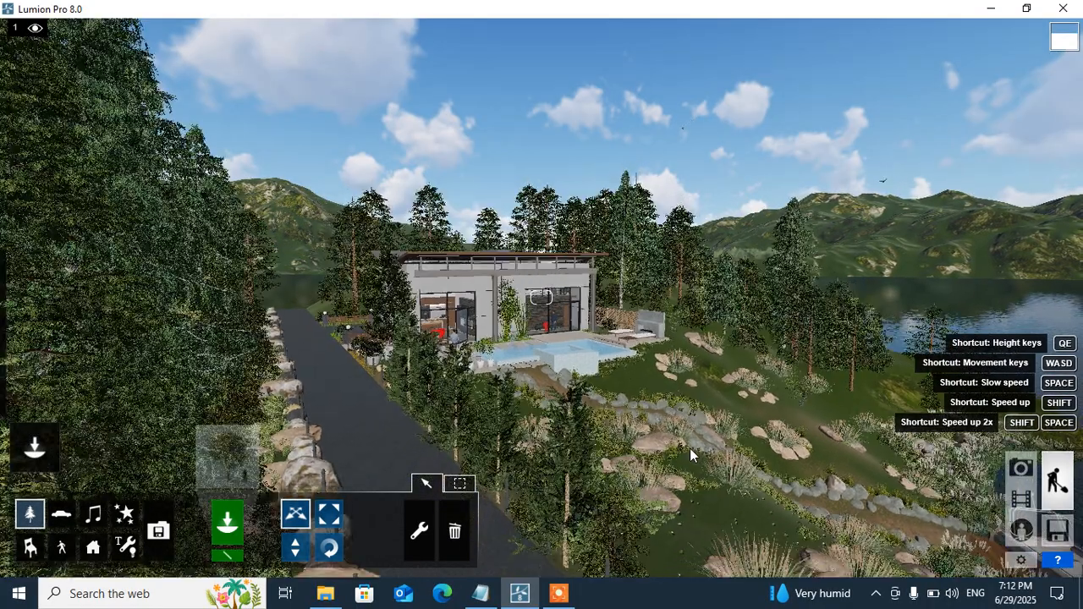
pyautogui.press('s')
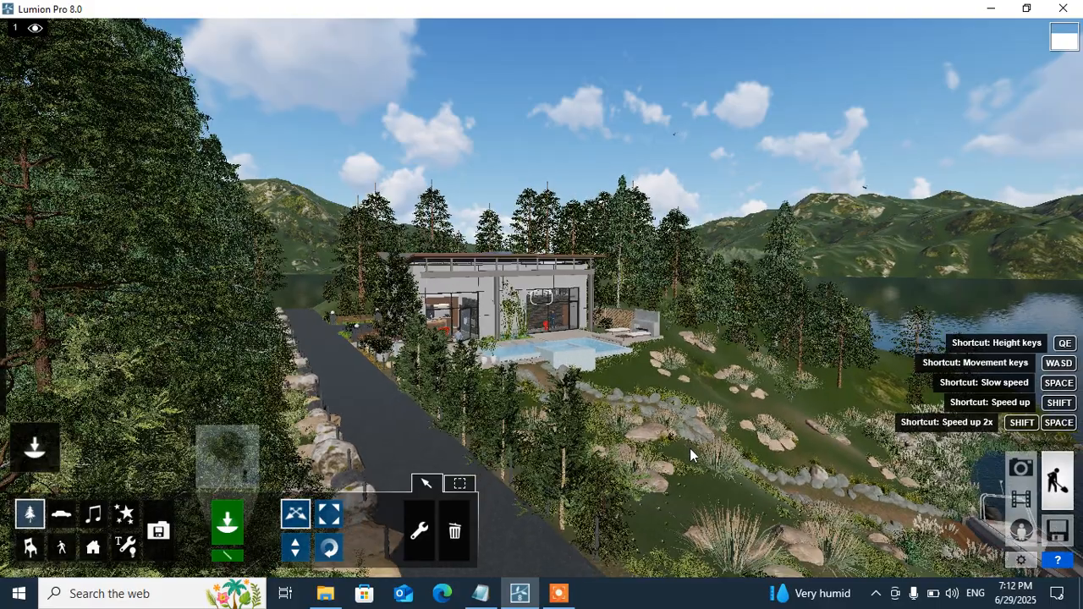
pyautogui.press('s')
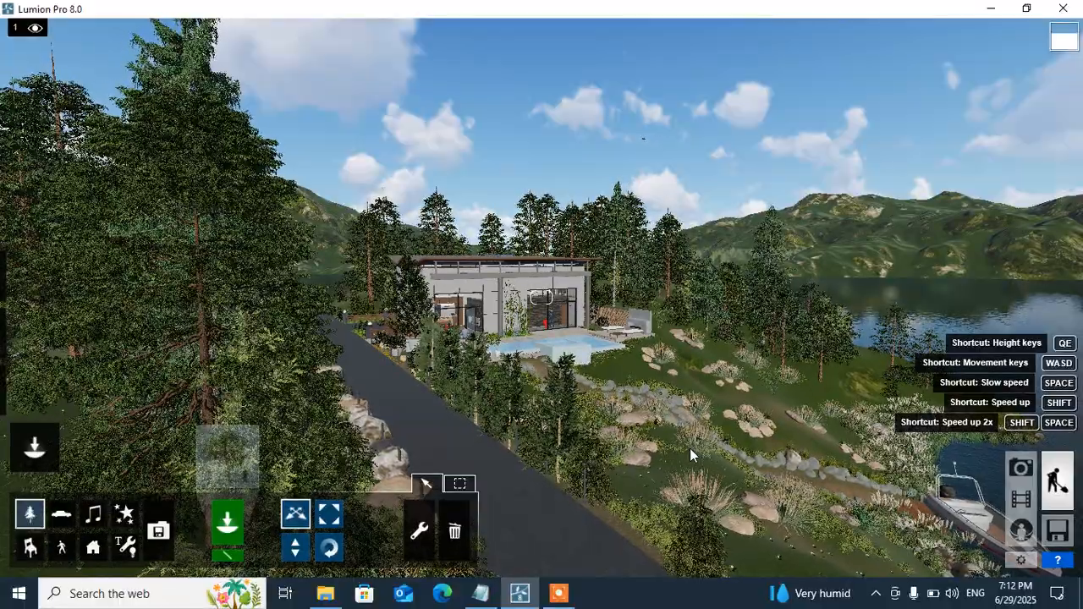
# - Slide the camera sideways to the right, towards the lake and the moored boat
pyautogui.press('d')
pyautogui.press('d')
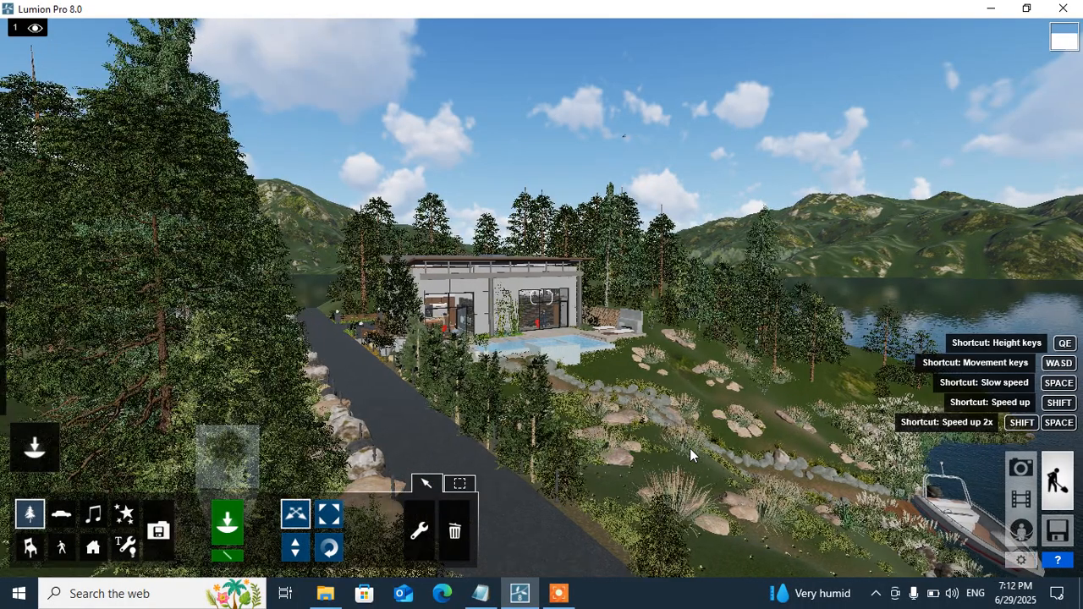
pyautogui.press('d')
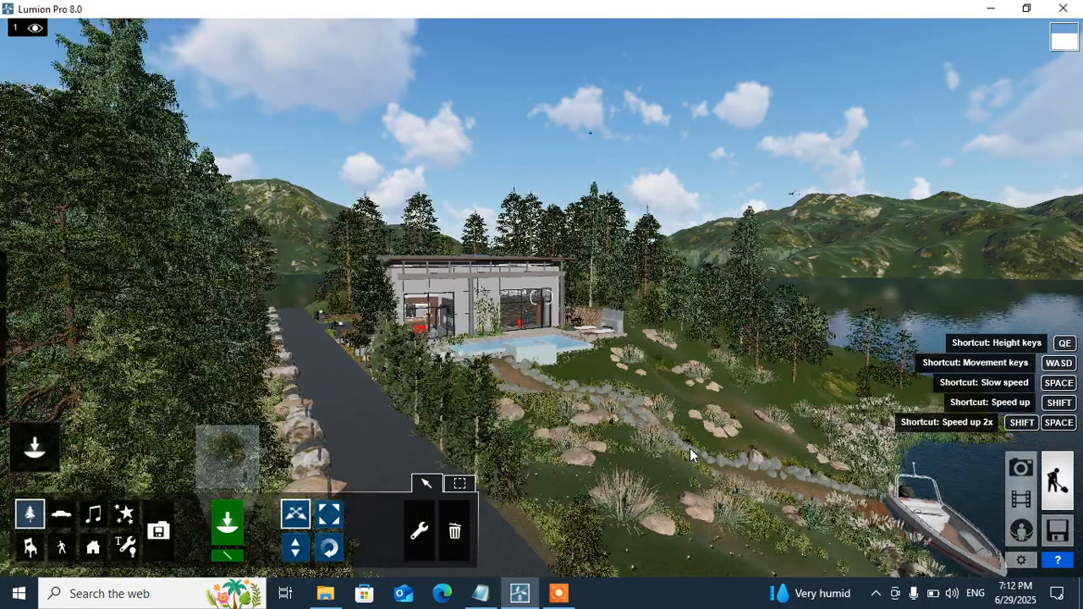
pyautogui.press('d')
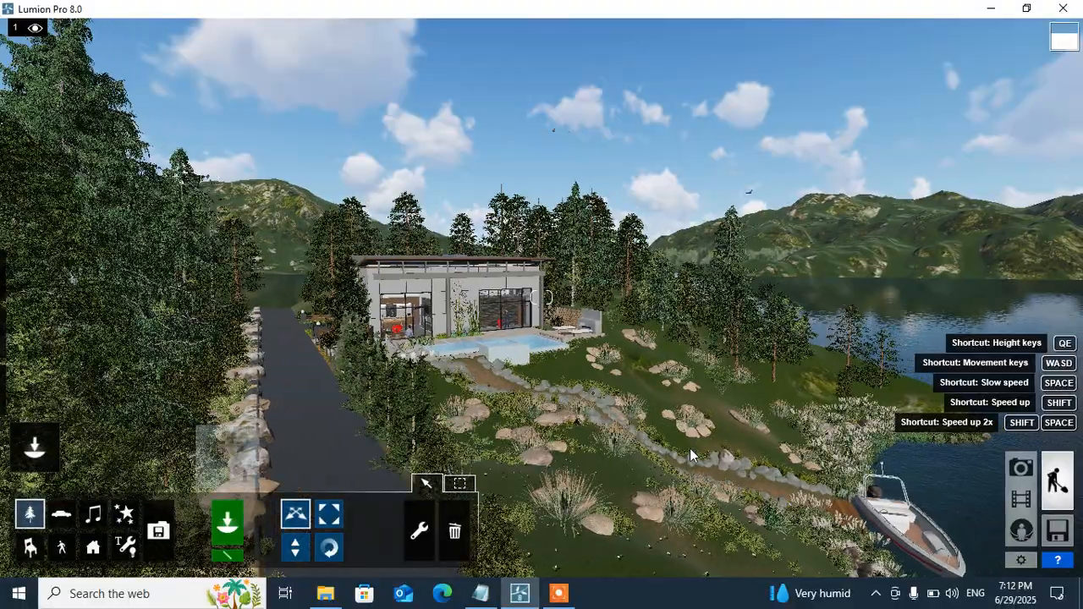
pyautogui.press('d')
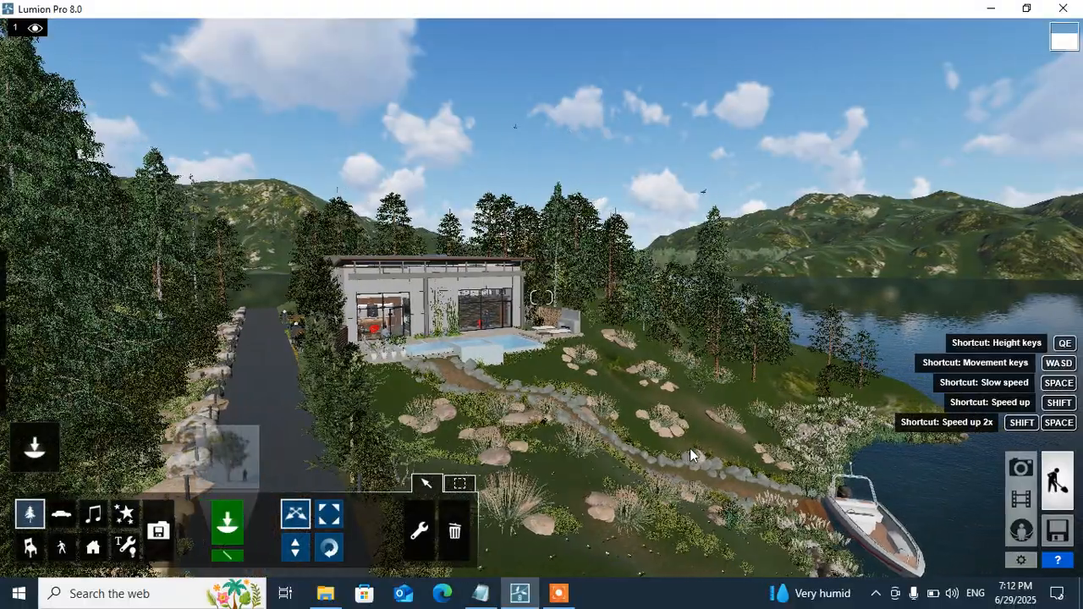
pyautogui.press('d')
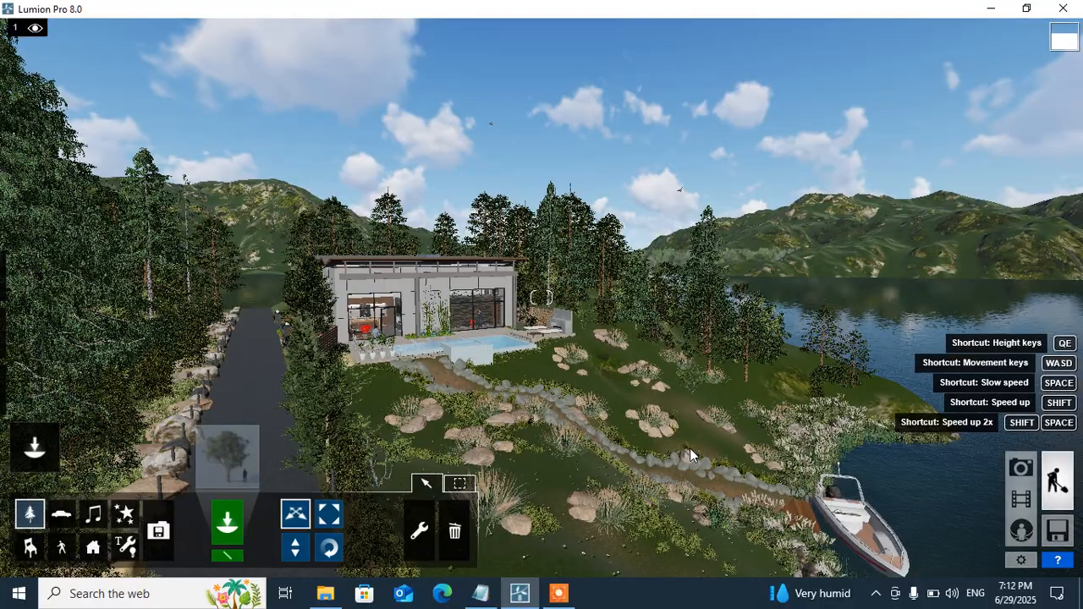
# - Slide the camera sideways to the left, back towards the large trees beside the driveway
pyautogui.press('a')
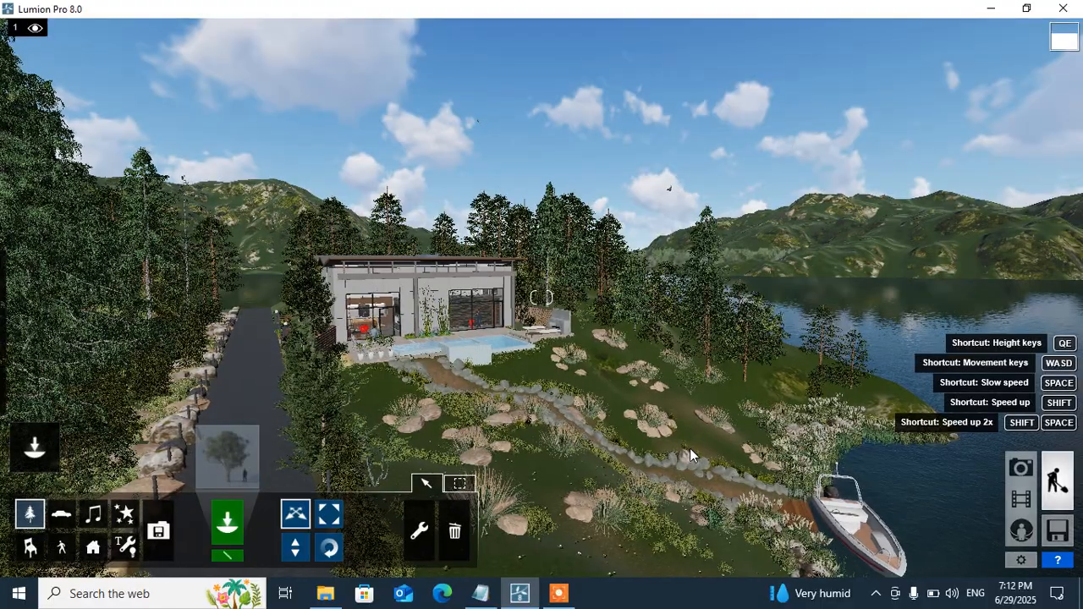
pyautogui.press('a')
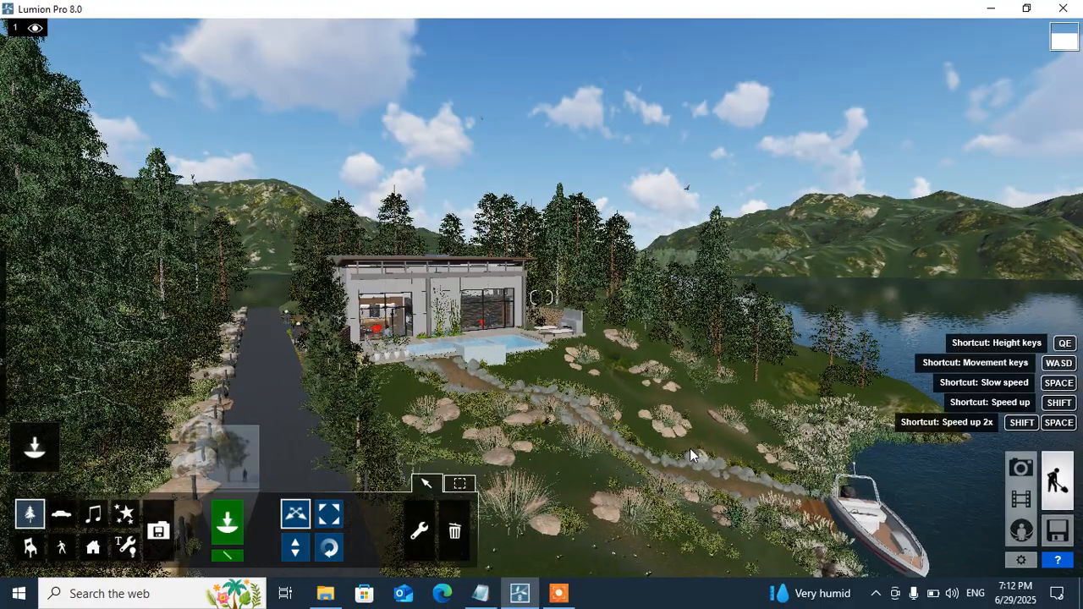
pyautogui.press('a')
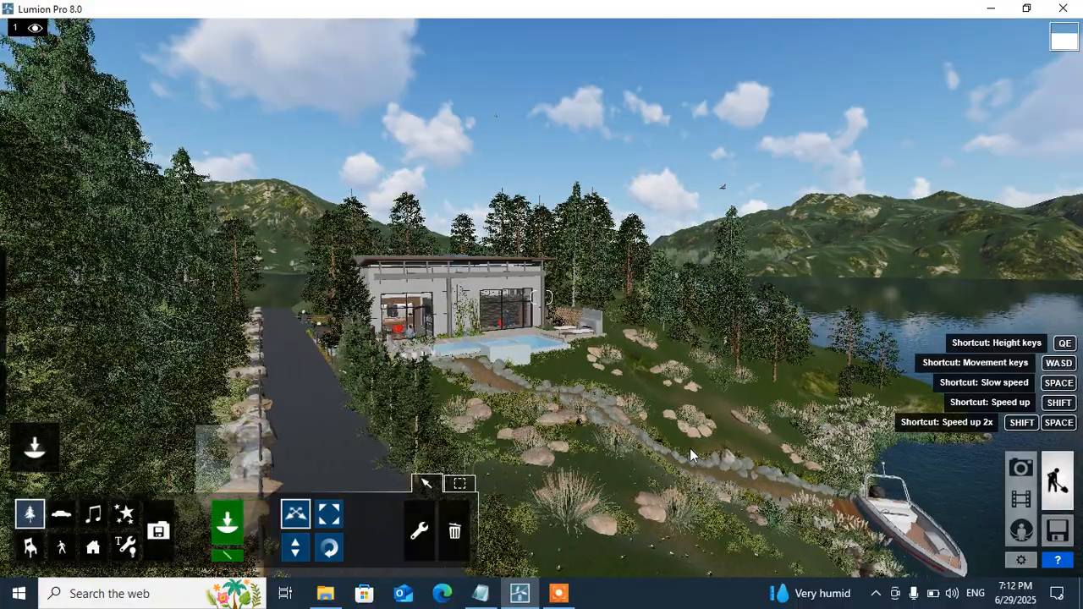
pyautogui.press('a')
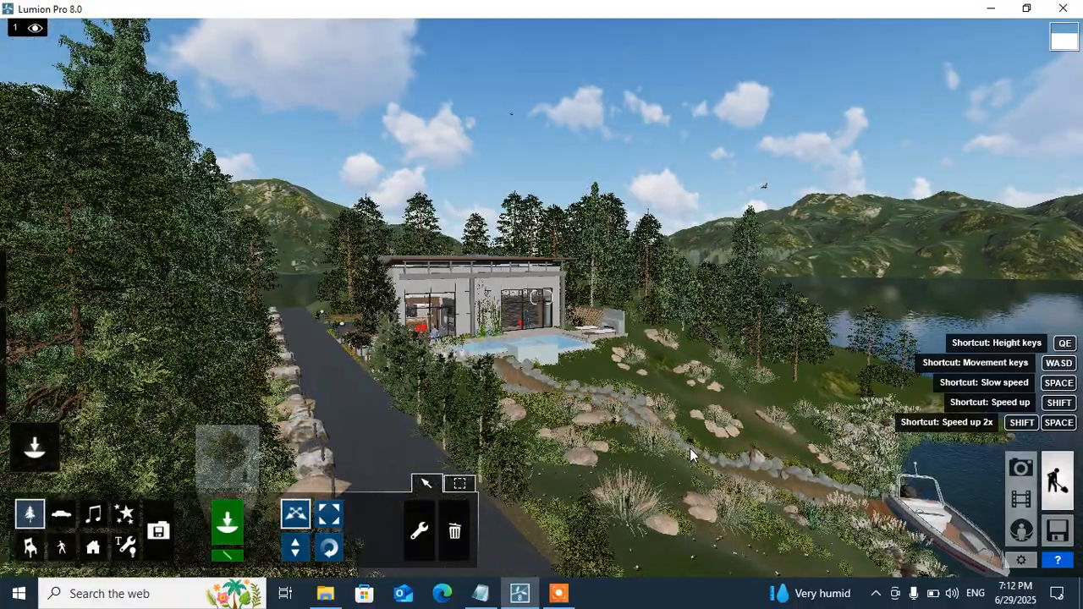
pyautogui.press('a')
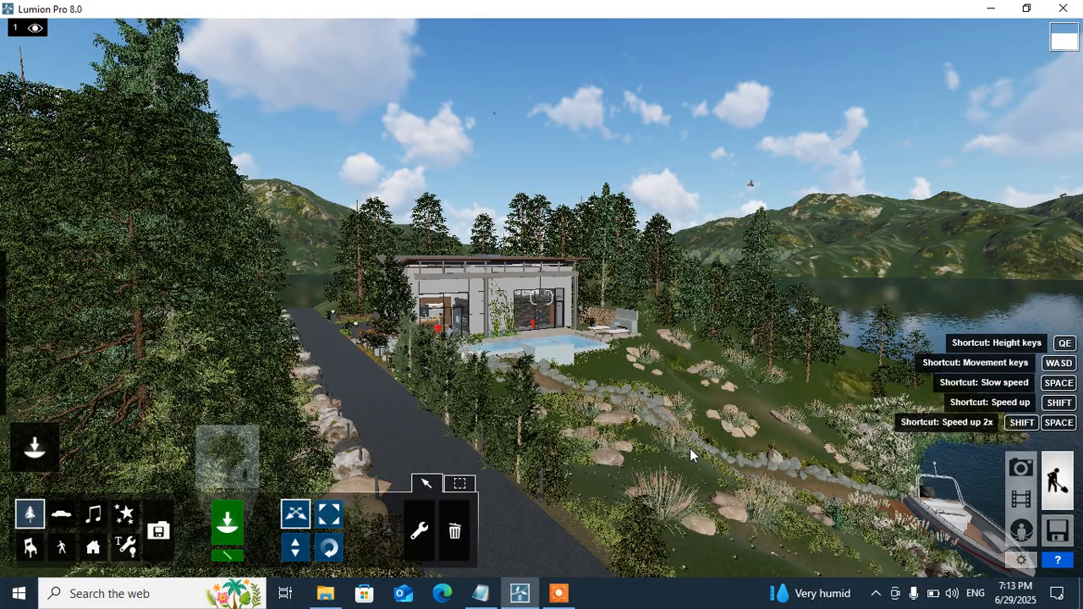
pyautogui.click(690, 447)
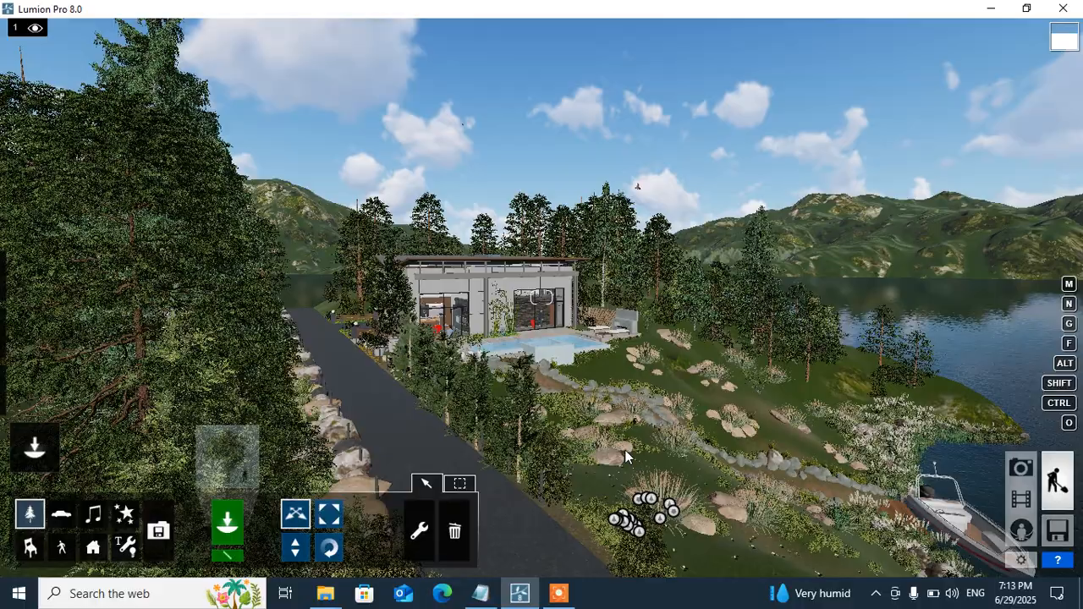
# - Raise the camera straight up to look over the villa's roof, the pool and the lake behind
pyautogui.press('q')
pyautogui.press('q')
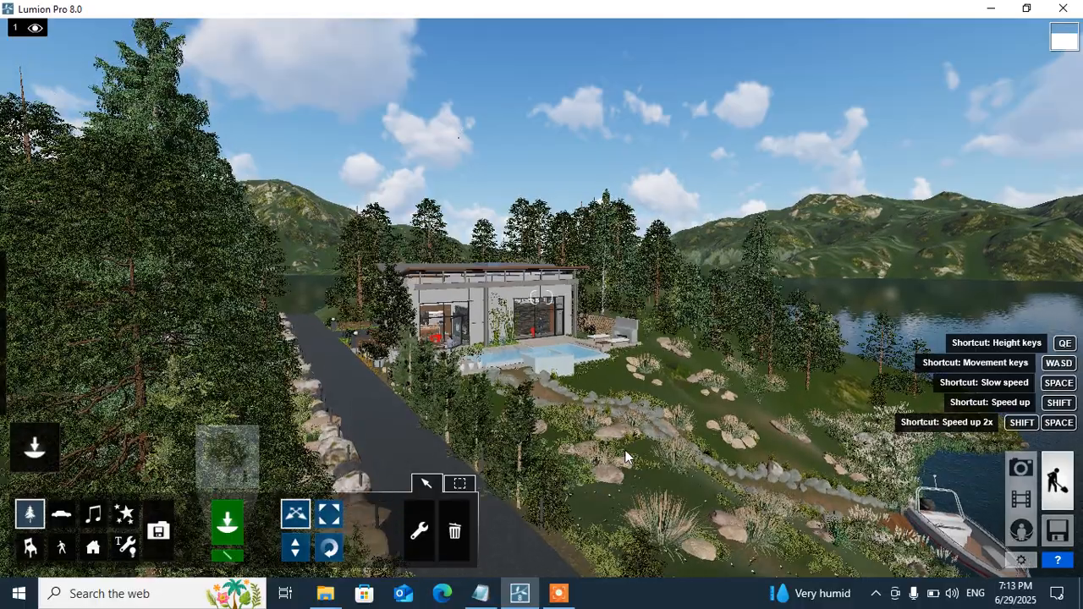
pyautogui.press('q')
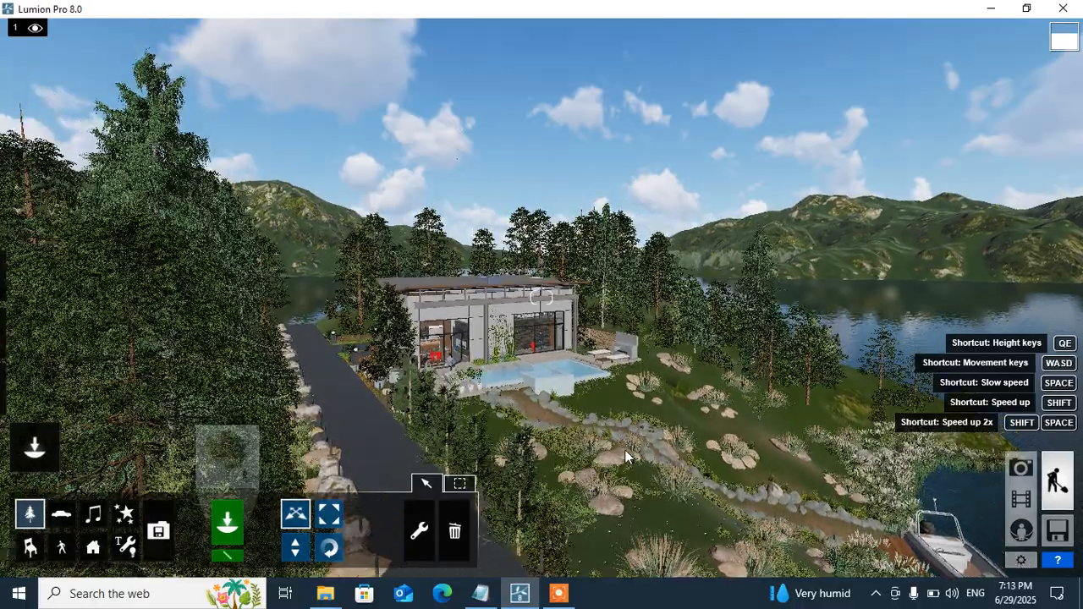
pyautogui.press('q')
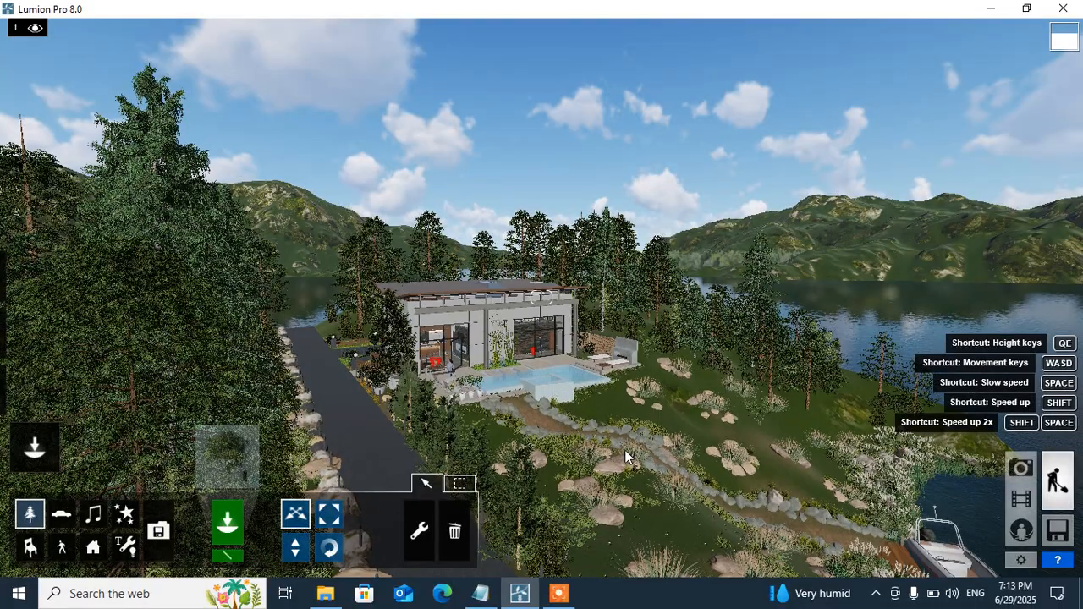
pyautogui.press('q')
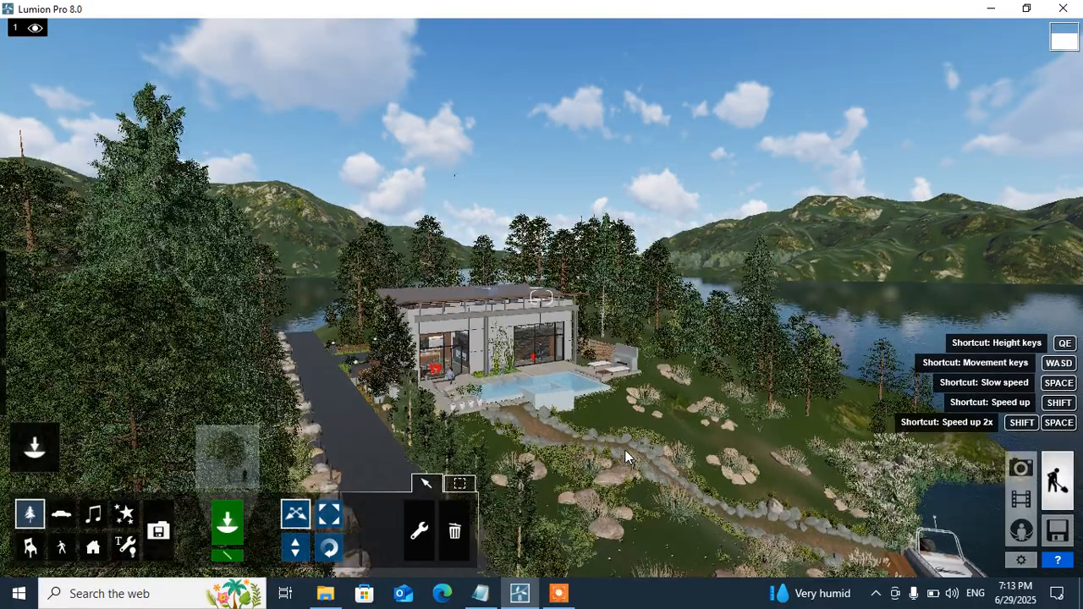
pyautogui.press('q')
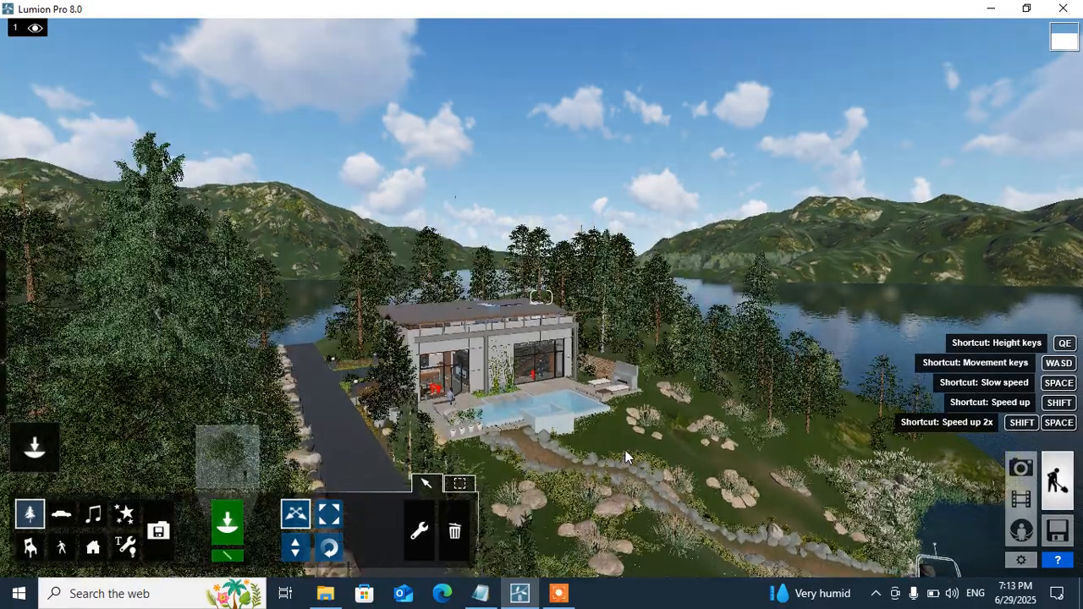
pyautogui.press('q')
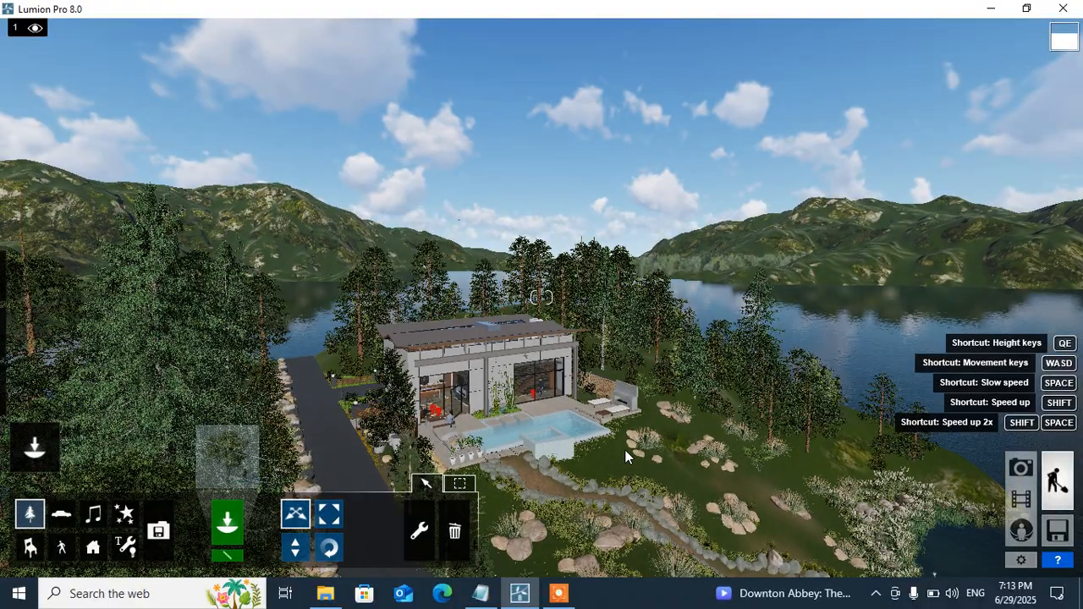
# - Lower the camera straight down from above the villa's roof to just above the driveway
pyautogui.press('q')
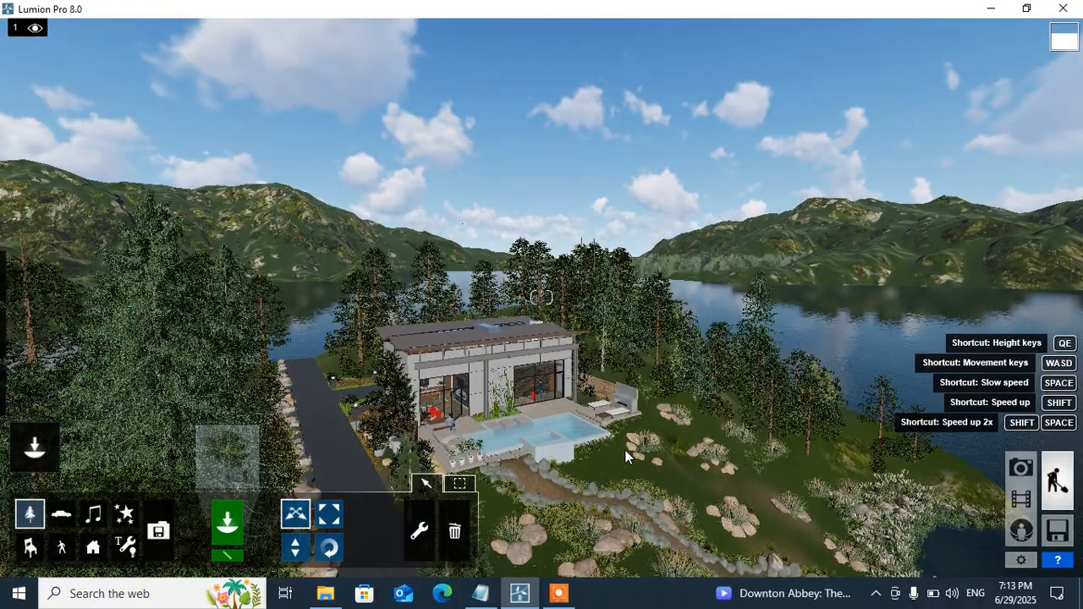
pyautogui.press('e')
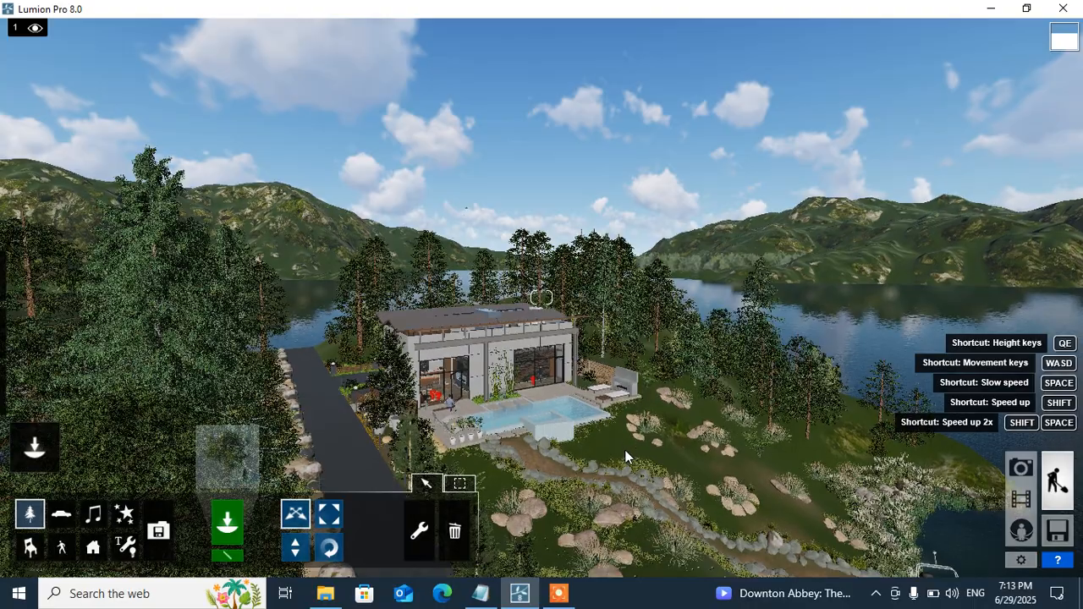
pyautogui.press('e')
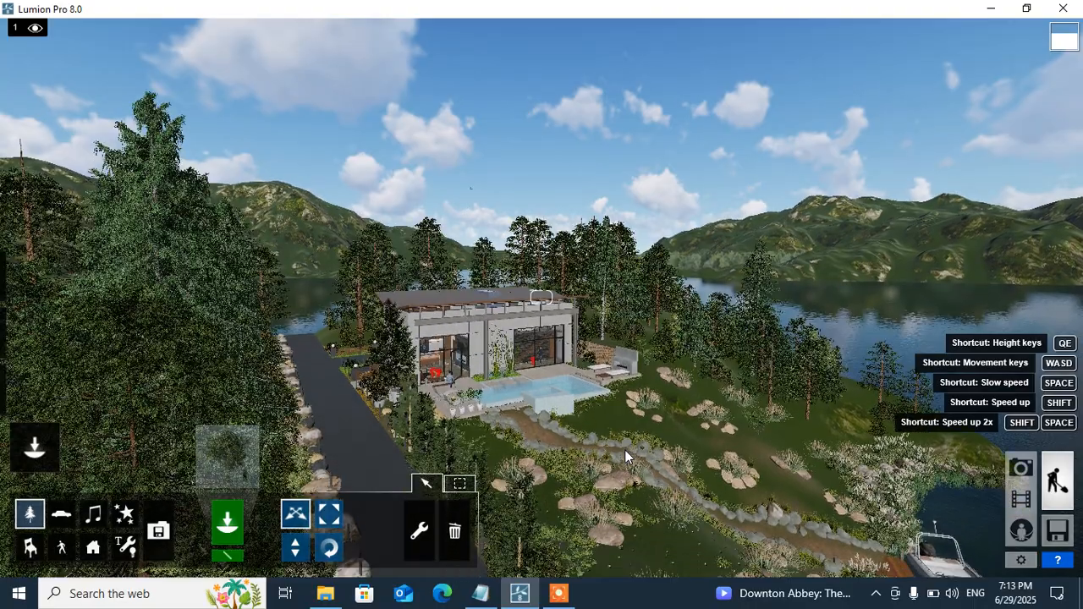
pyautogui.press('e')
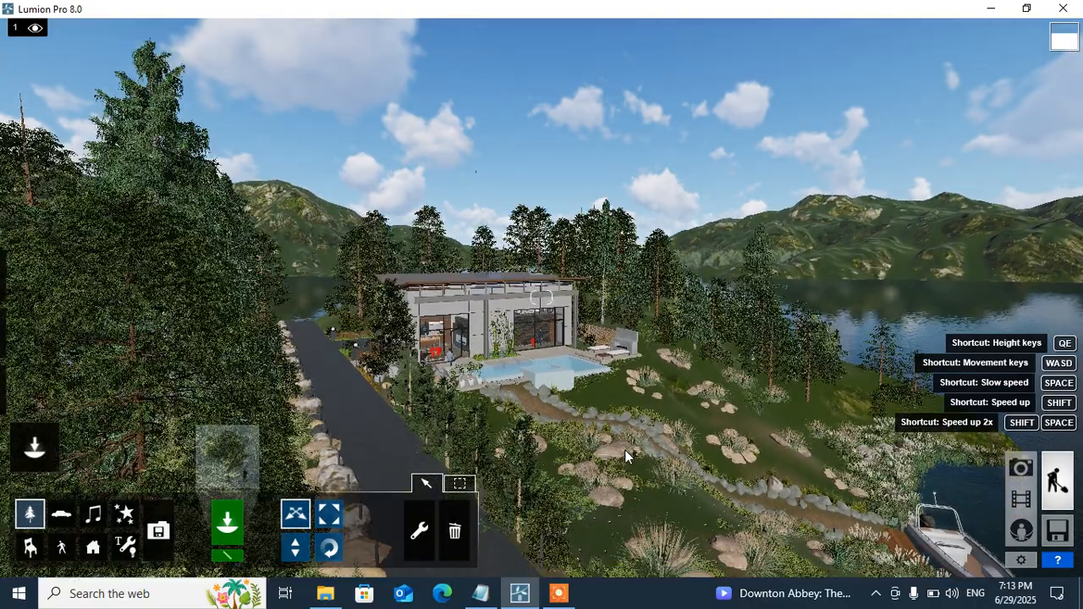
pyautogui.press('e')
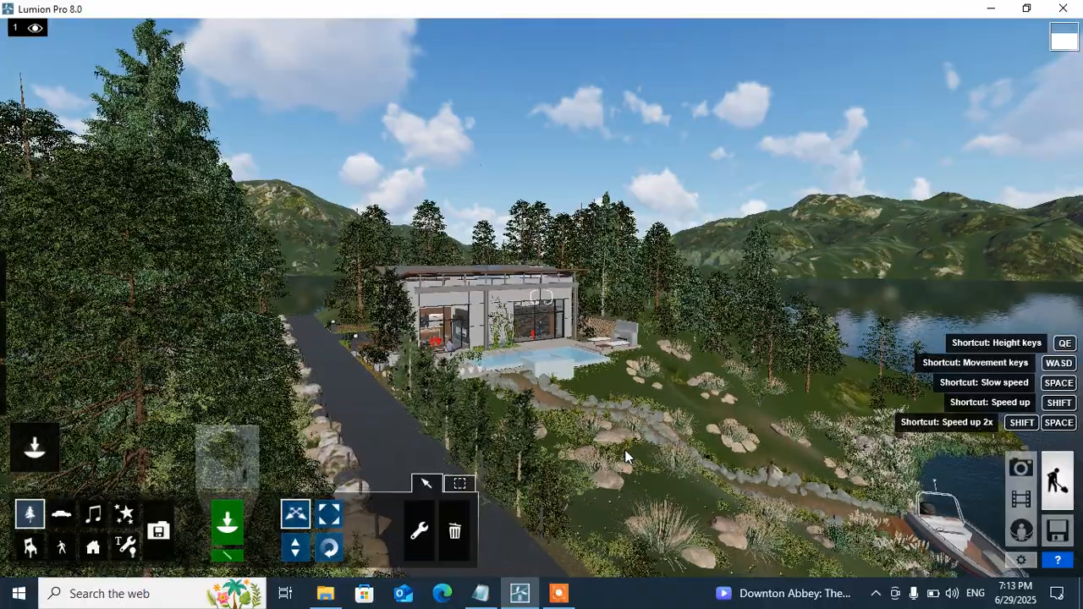
pyautogui.press('e')
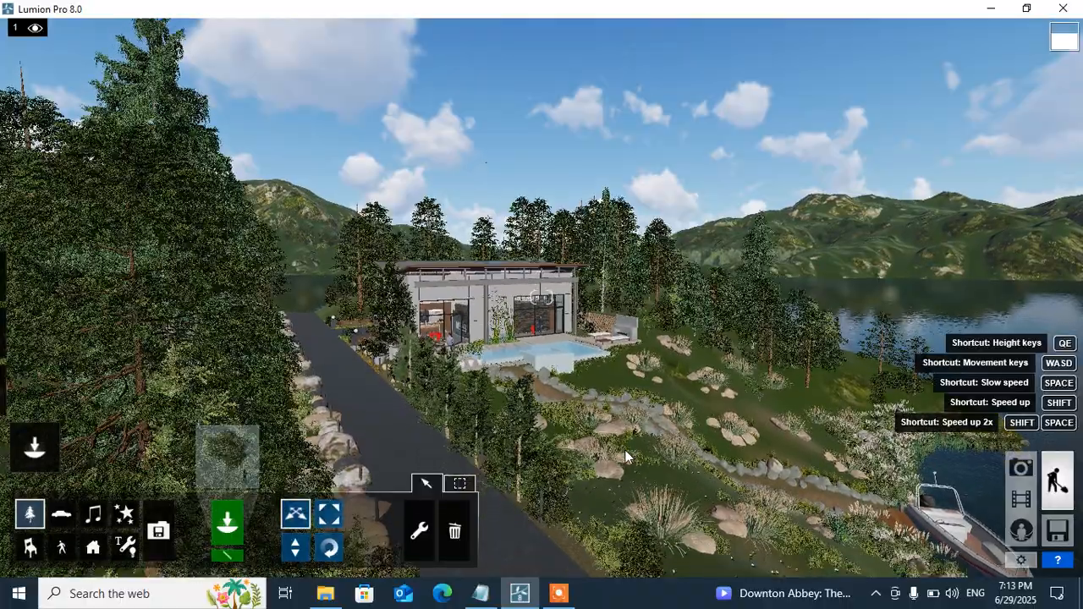
pyautogui.press('e')
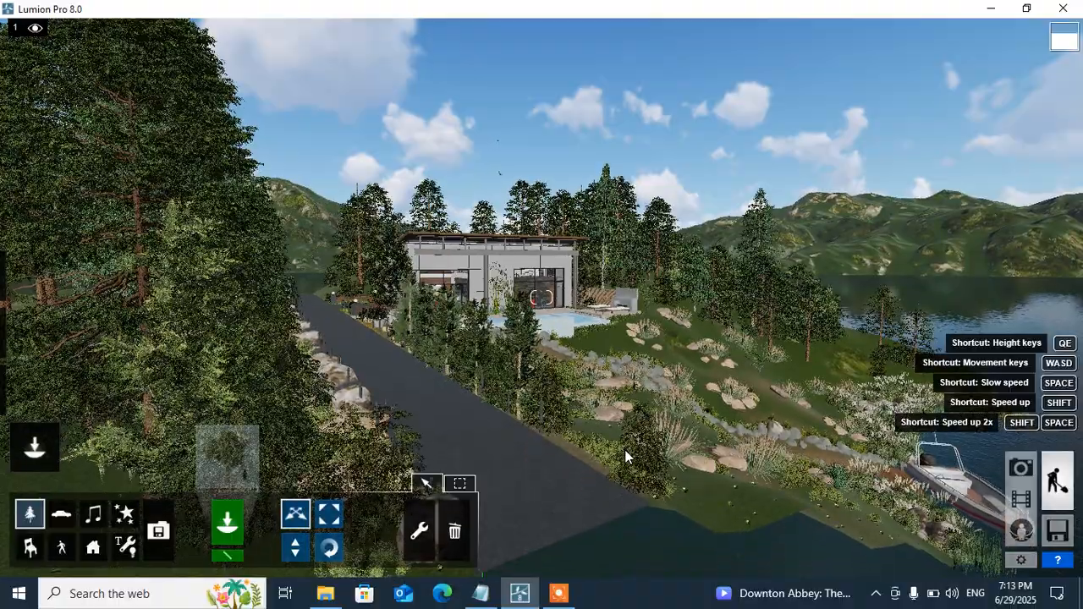
# - Raise the camera again until the villa's roof and the whole pool can be seen from above
pyautogui.press('q')
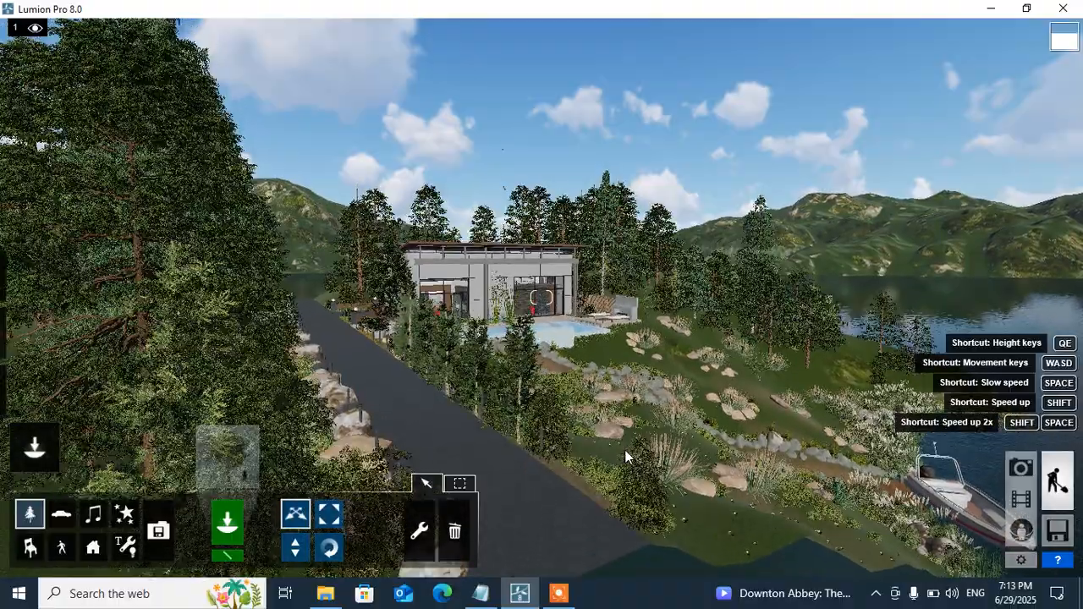
pyautogui.press('q')
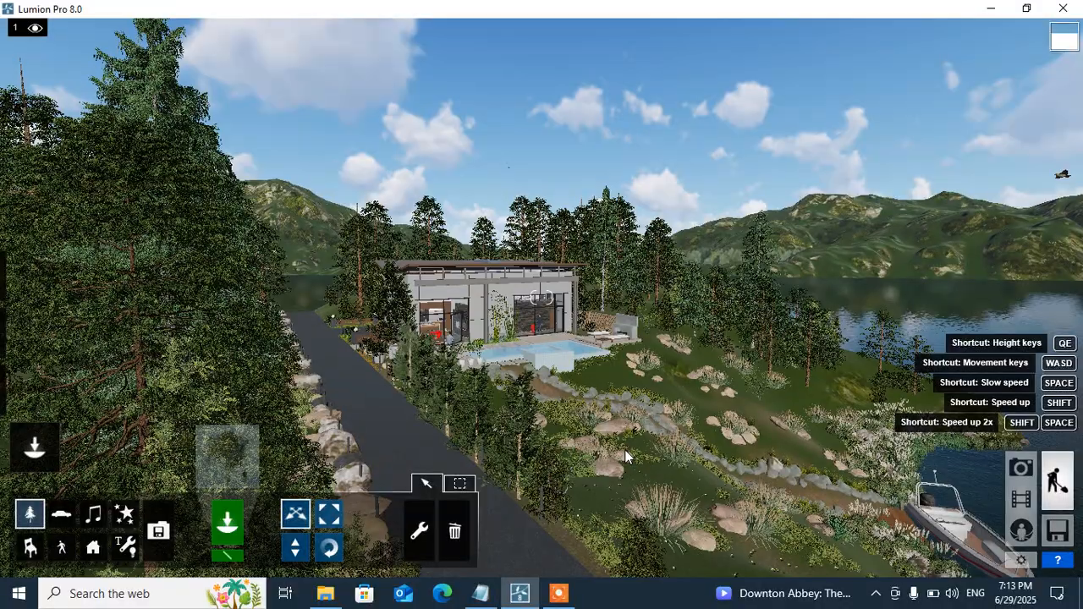
pyautogui.press('q')
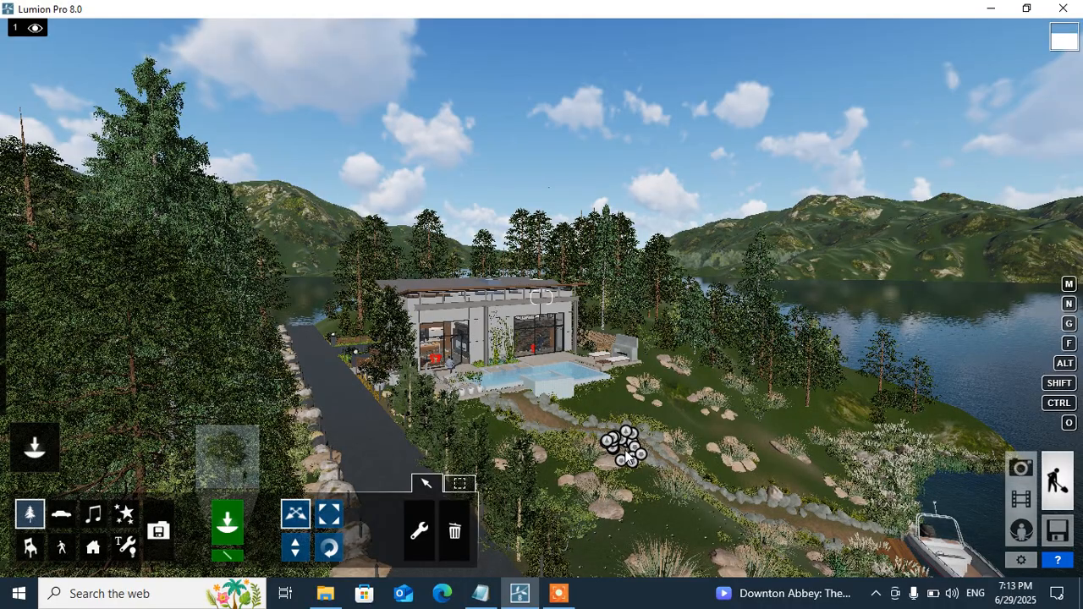
# - Move the camera forward over the garden path until it is close to the villa's pool and terrace
pyautogui.press('shift')
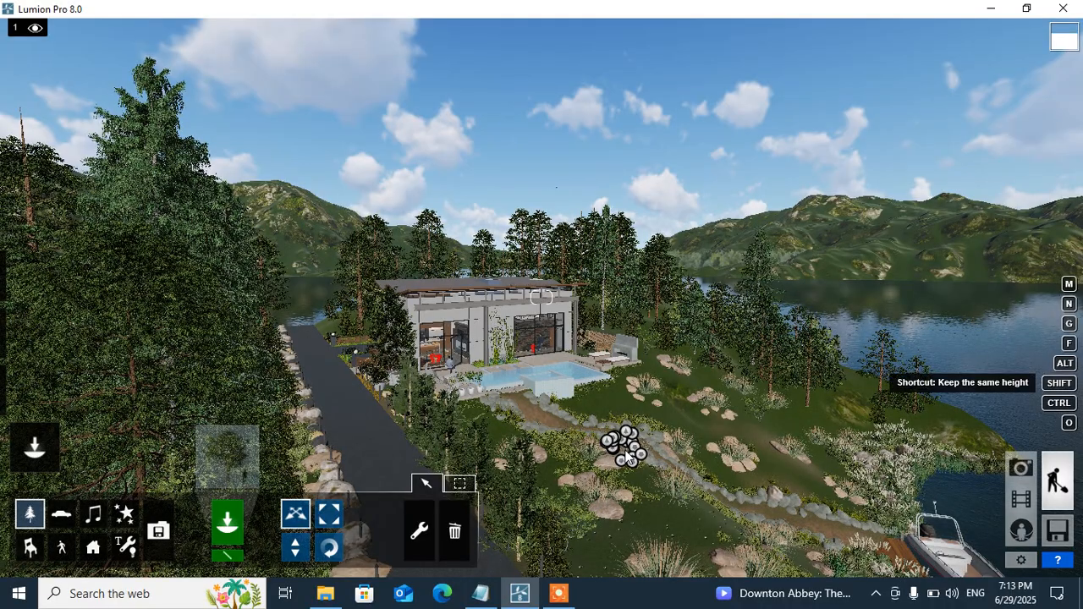
pyautogui.press('w')
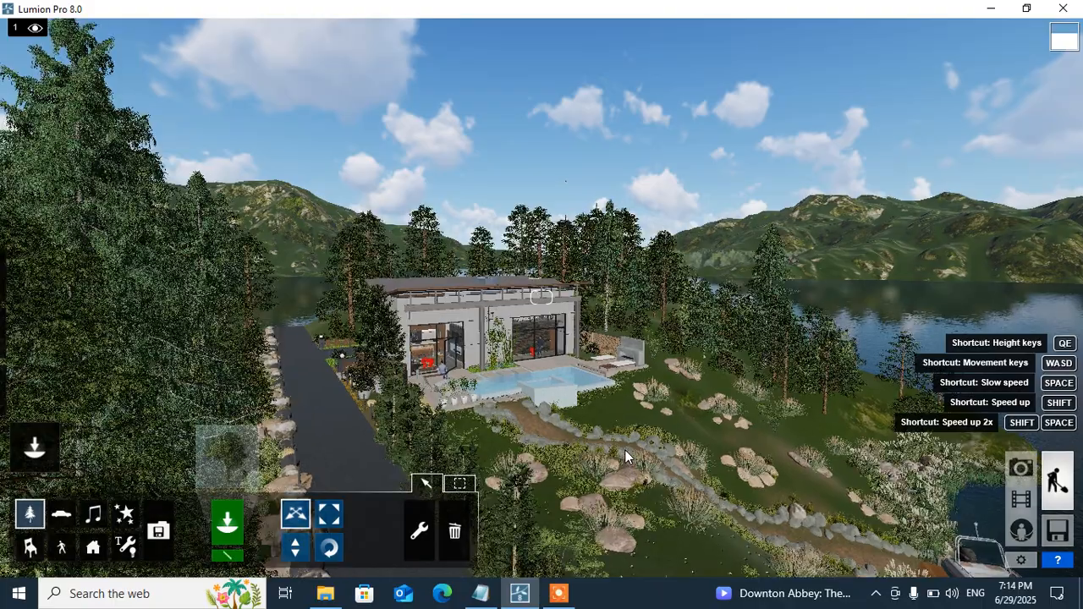
pyautogui.press('w')
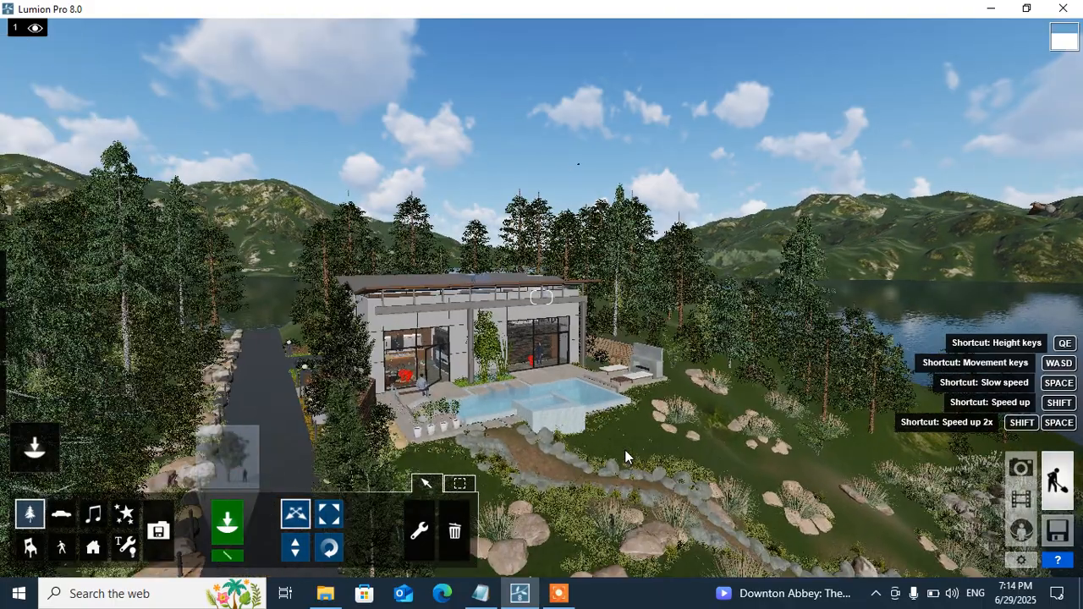
pyautogui.press('w')
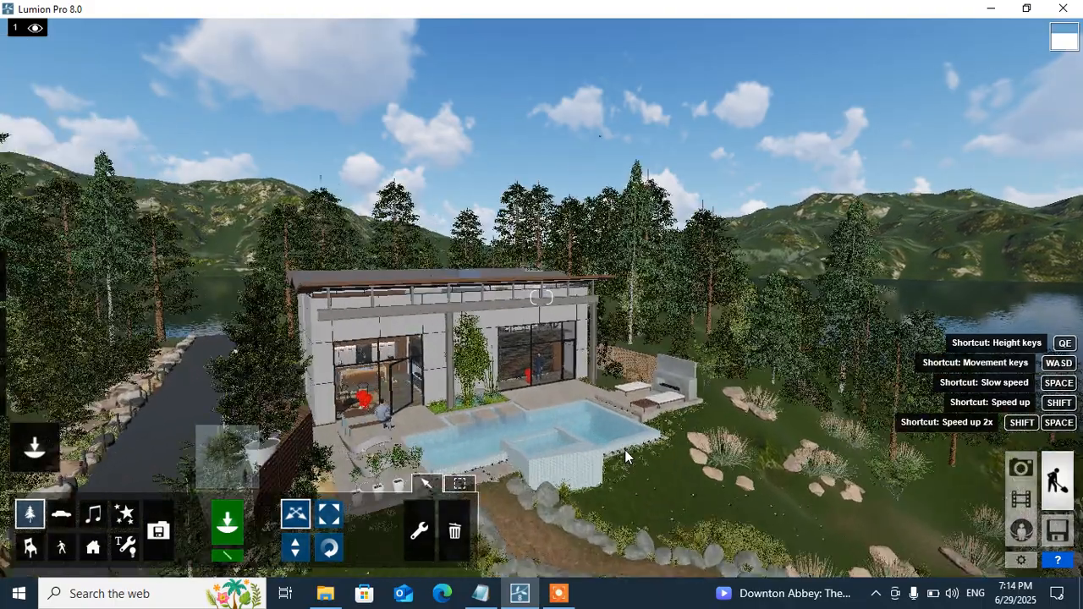
pyautogui.press('w')
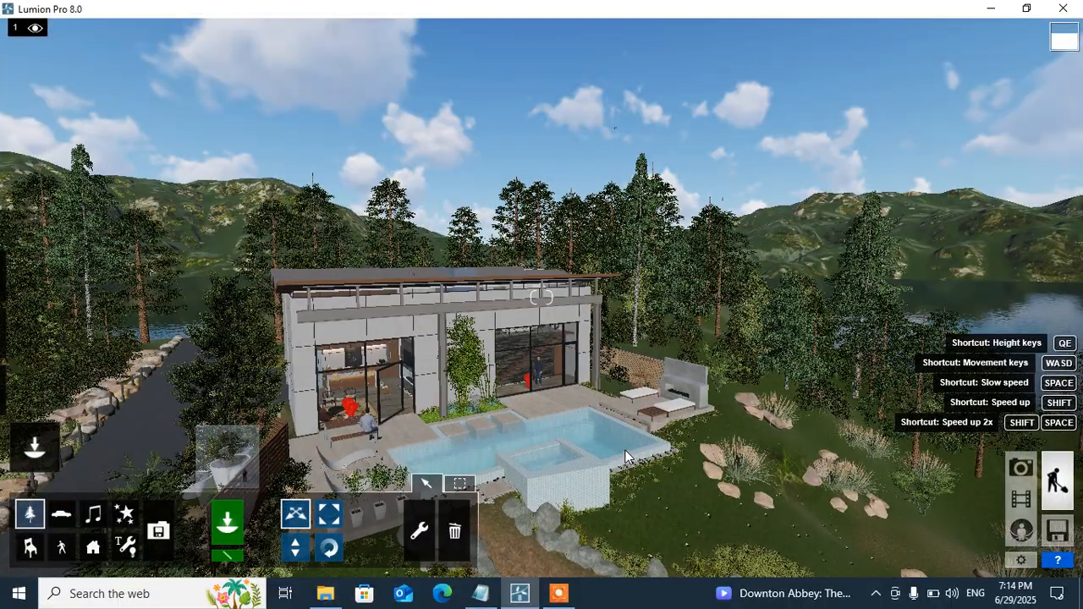
pyautogui.press('w')
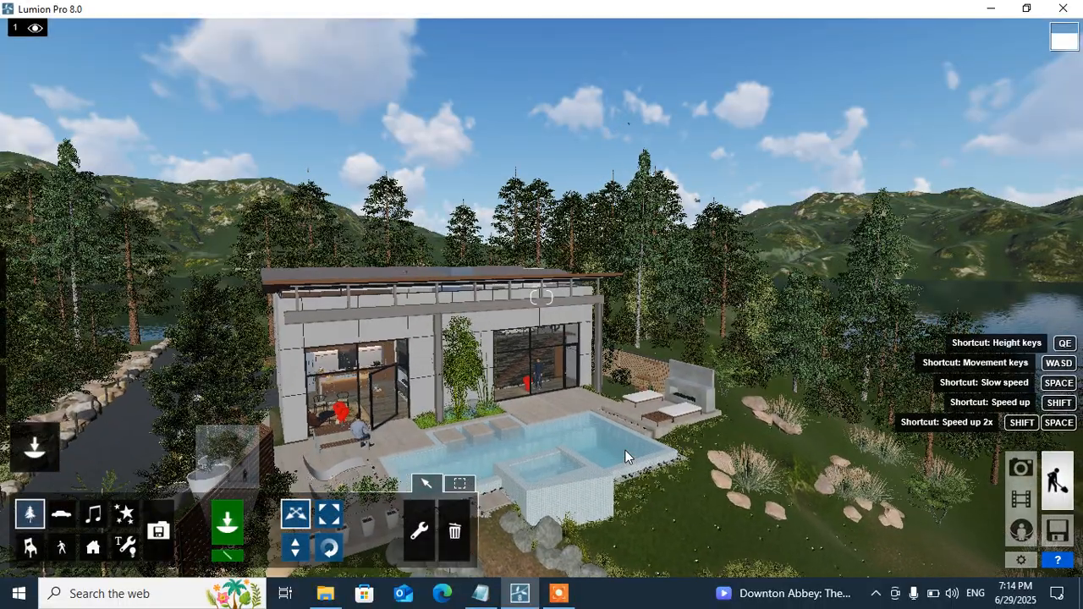
pyautogui.press('w')
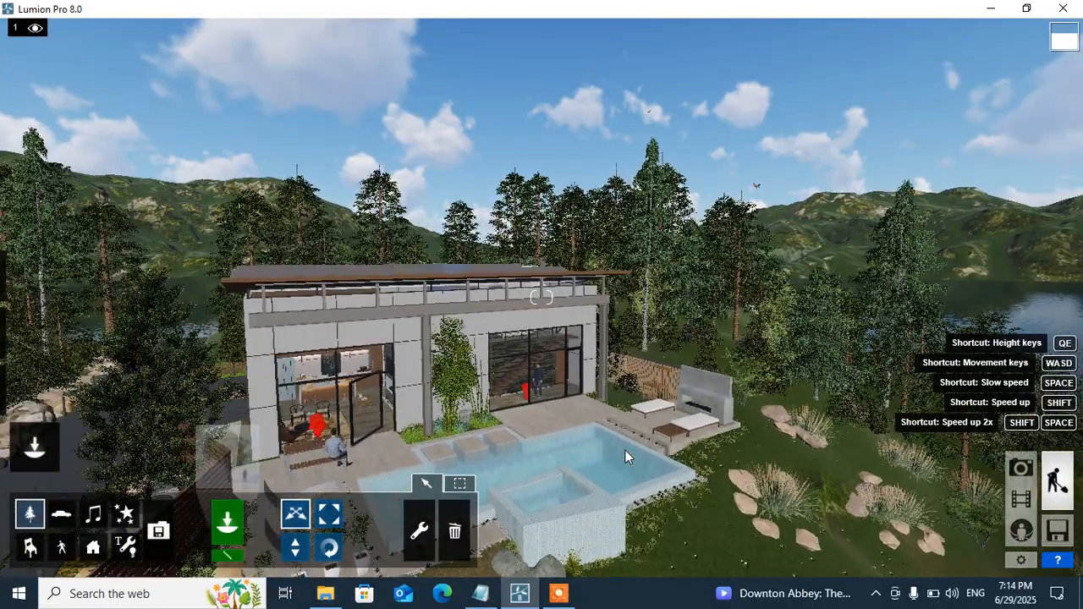
pyautogui.press('w')
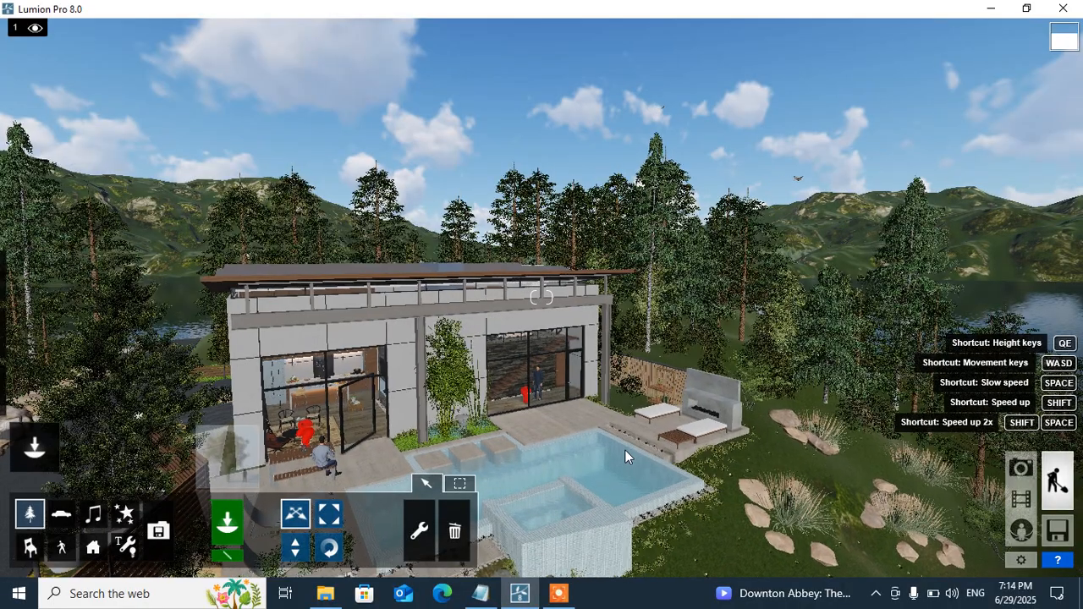
pyautogui.press('w')
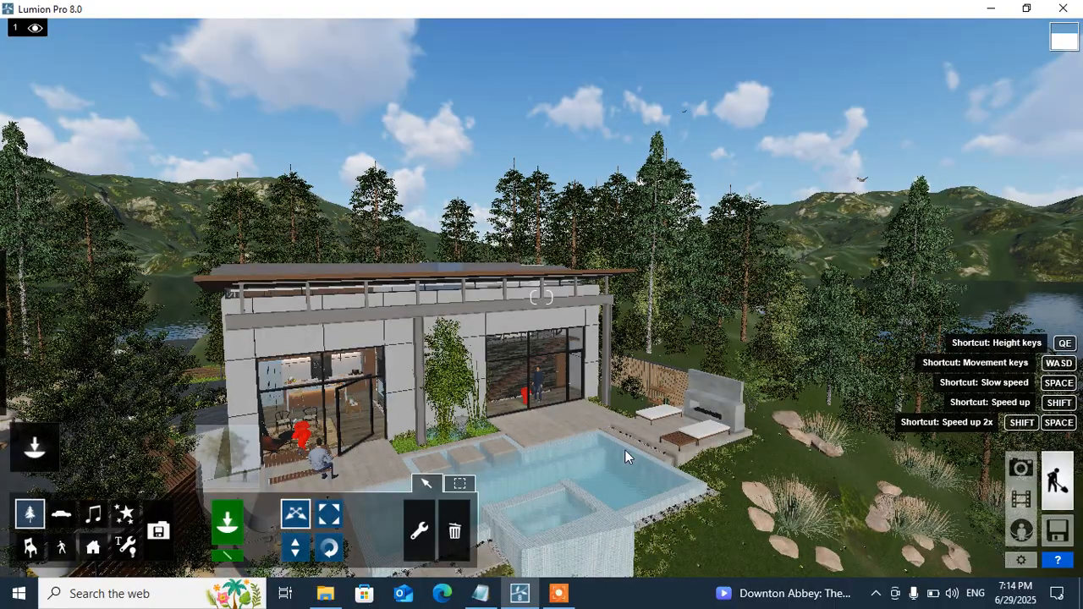
# - Move the camera backward from the pool until the driveway, the stream and the moored boat are in view
pyautogui.press('s')
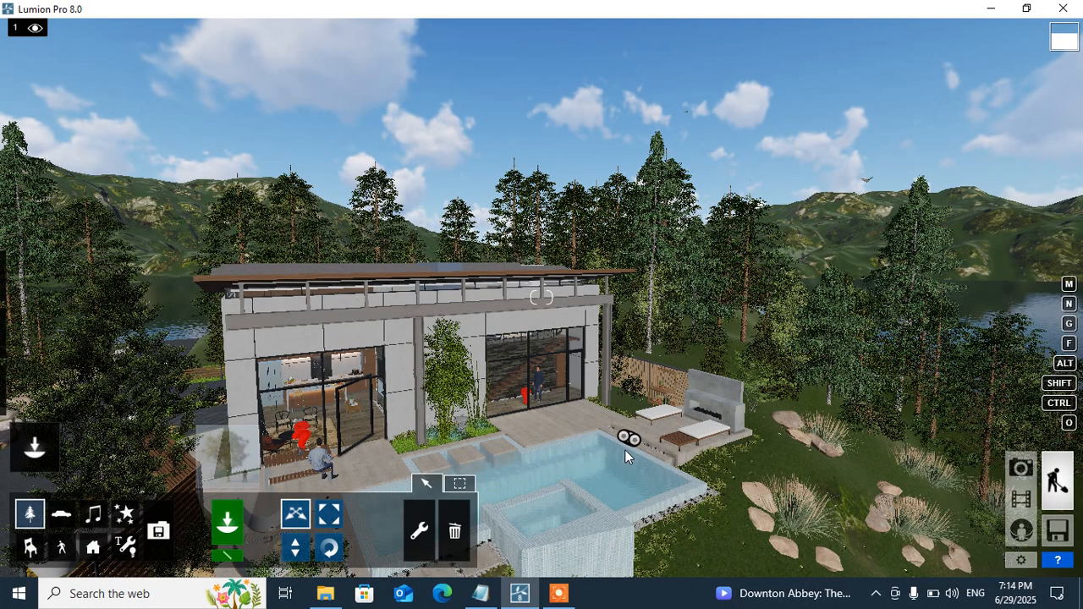
pyautogui.press('s')
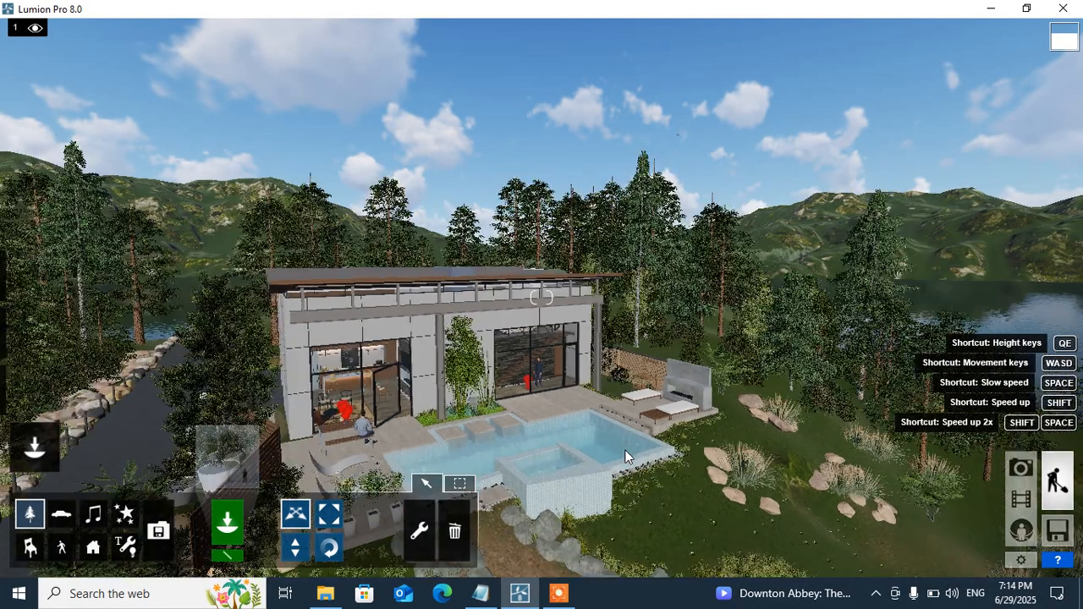
pyautogui.press('s')
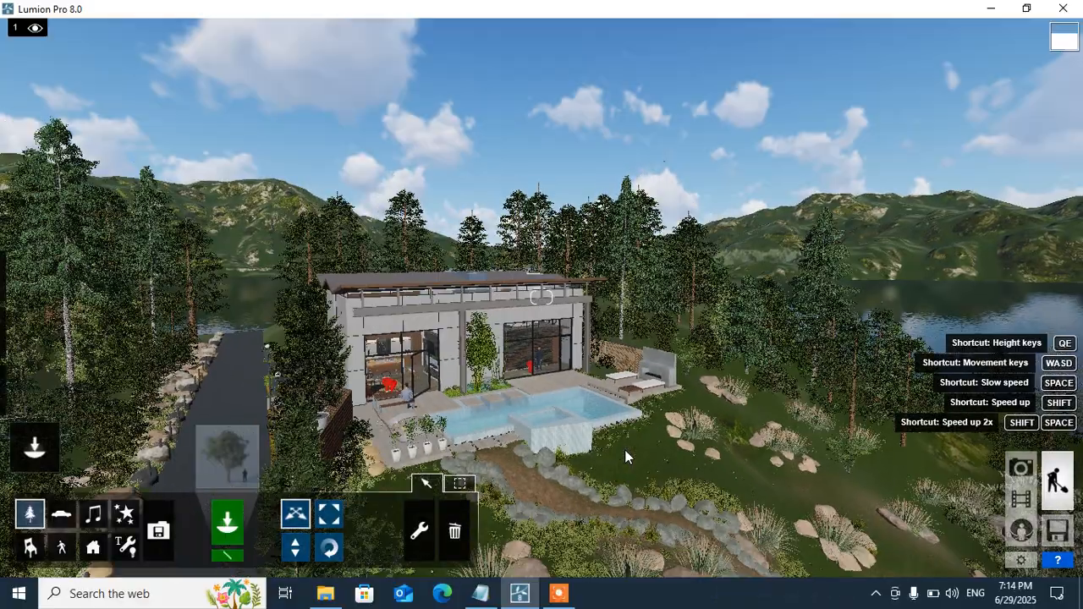
pyautogui.press('s')
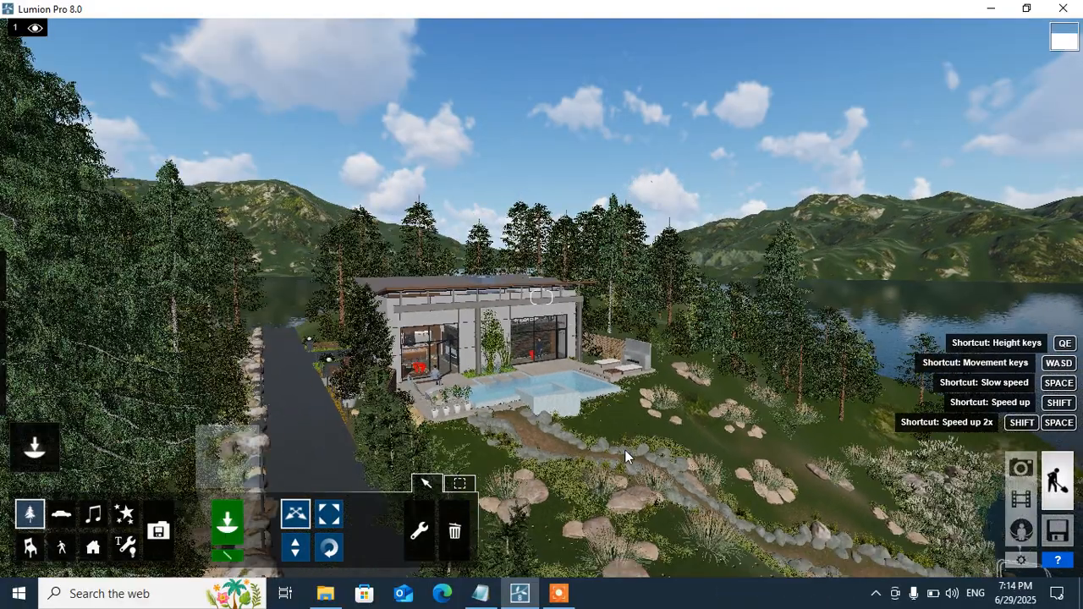
pyautogui.press('s')
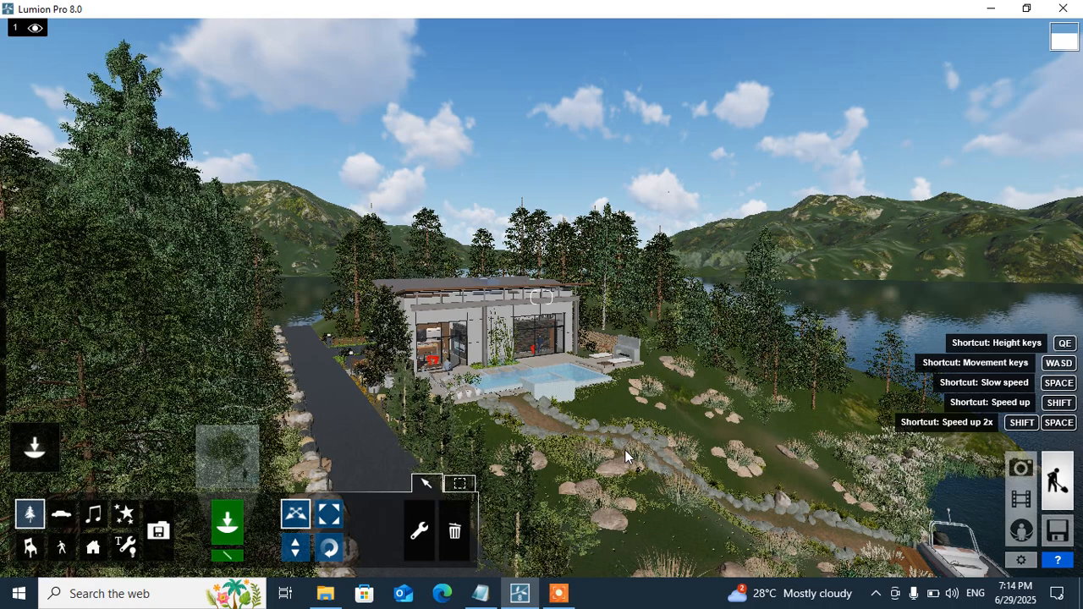
# - Fly the camera forward at increased speed, through the villa and out over the lake behind it
pyautogui.click(626, 456)
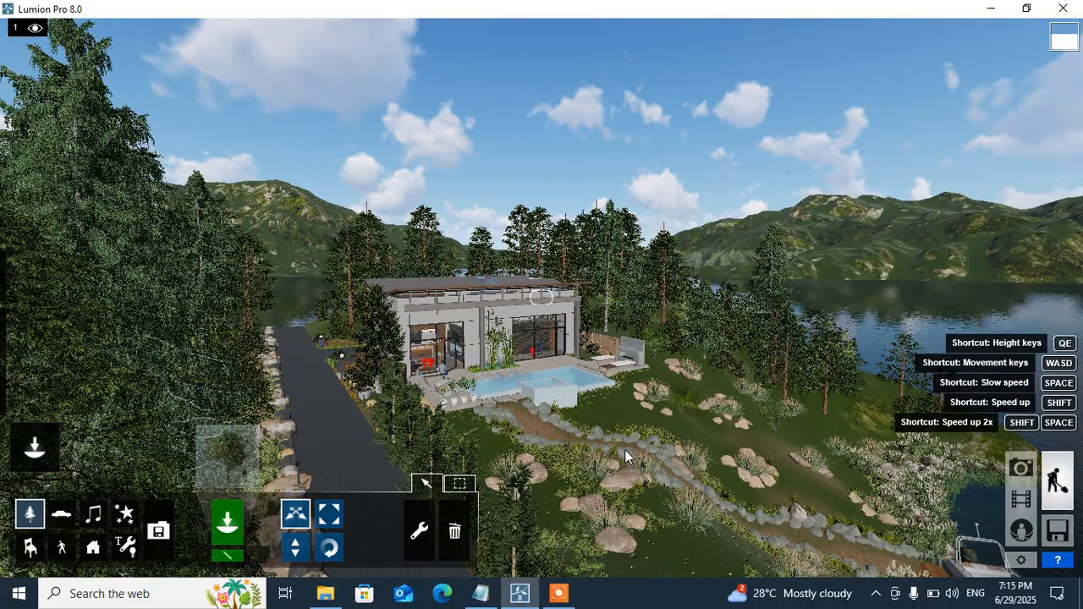
pyautogui.click(626, 457)
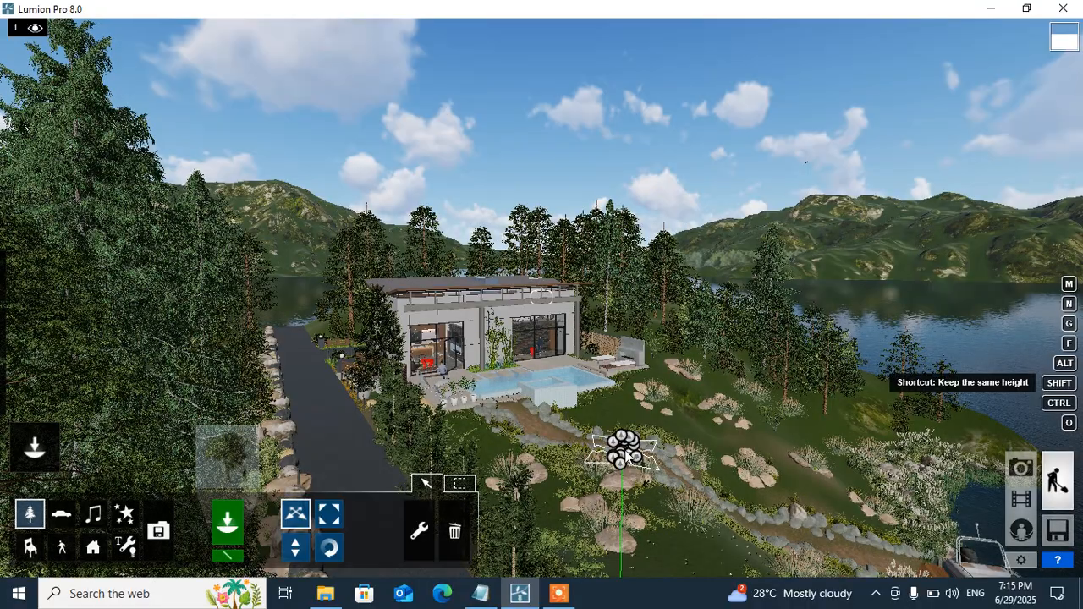
pyautogui.moveTo(626, 456); pyautogui.dragTo(627, 456, button='right')
pyautogui.press('w')
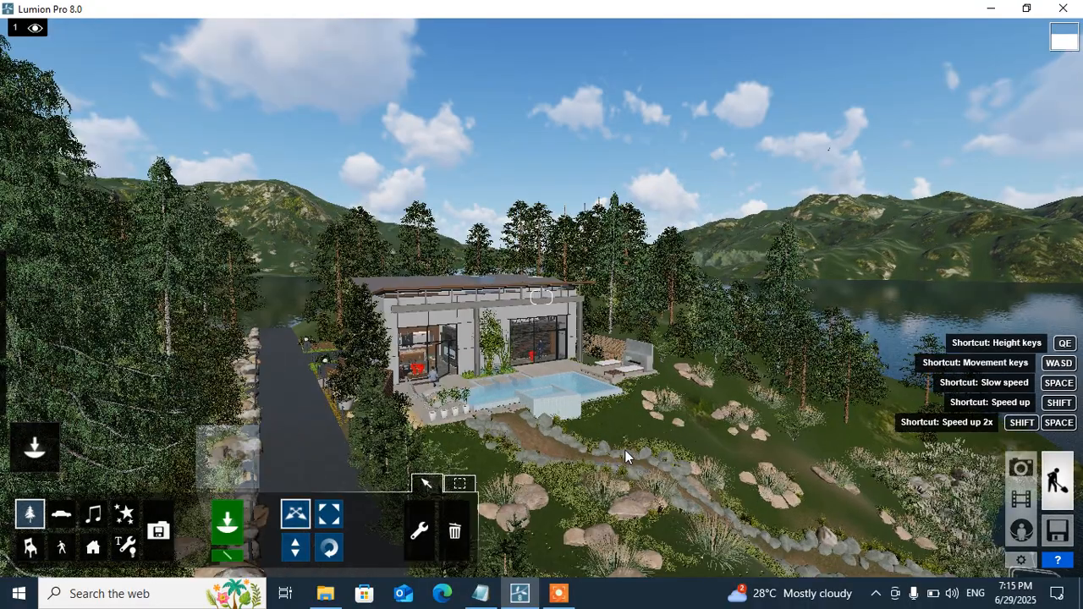
pyautogui.press('w')
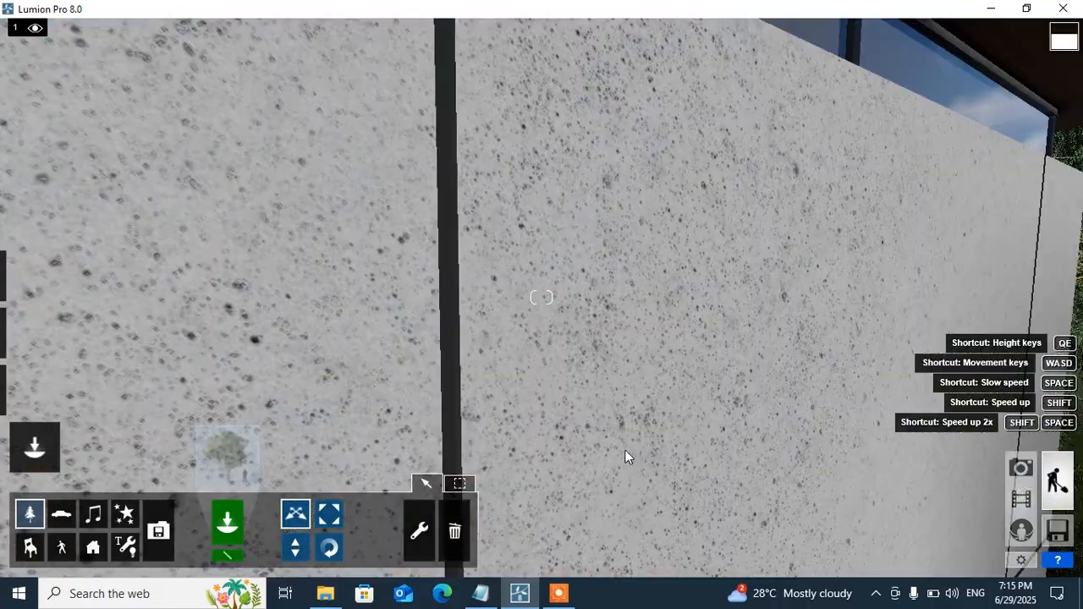
pyautogui.press('w')
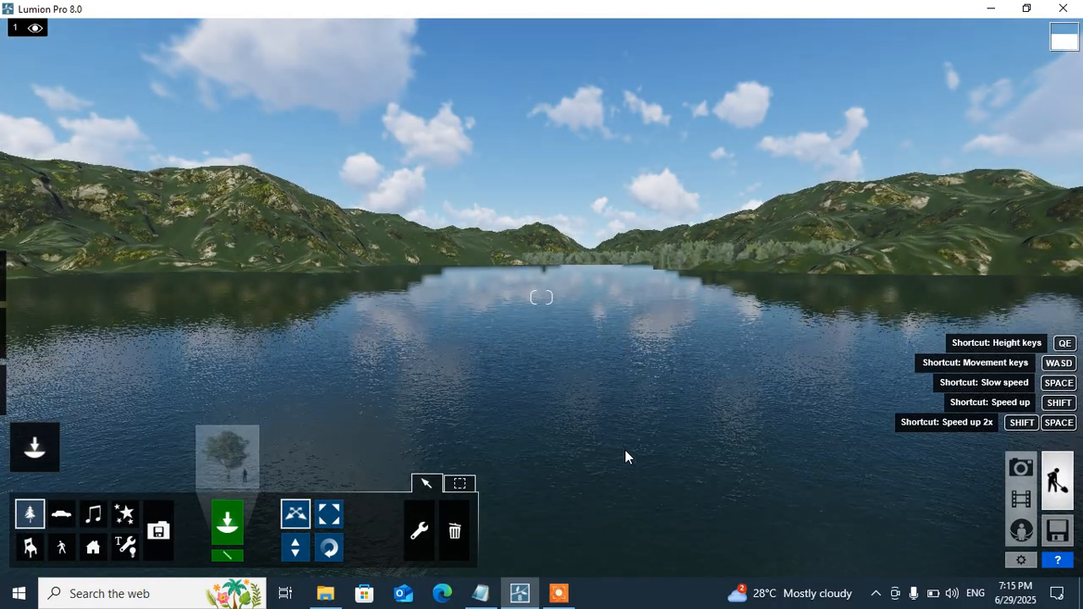
# - Fly the camera backward at increased speed, through the villa's bedroom and out past the near end of the driveway
pyautogui.press('s')
pyautogui.press('s')
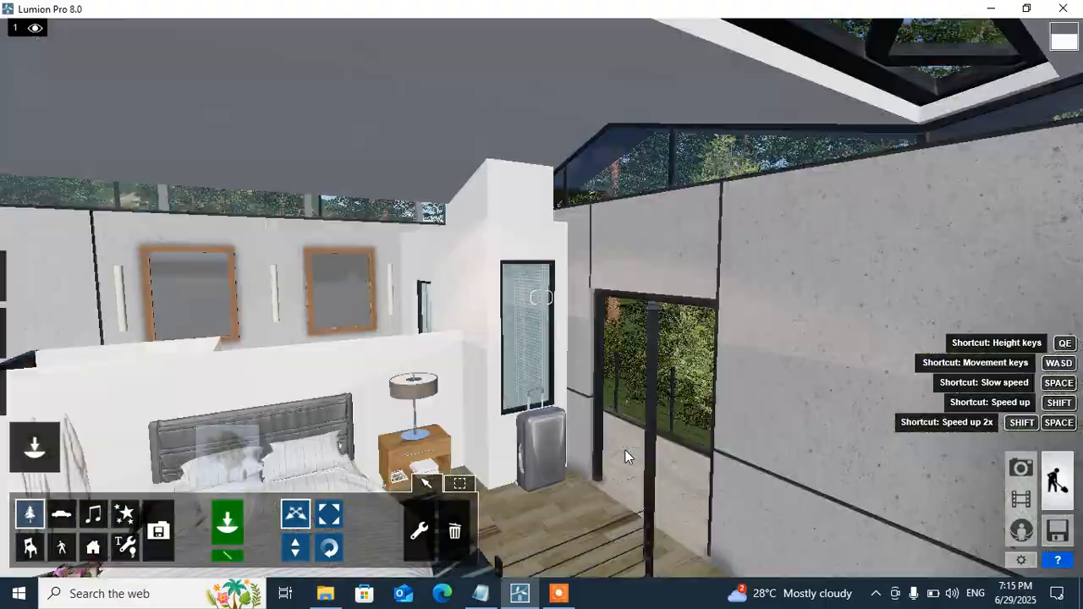
pyautogui.press('s')
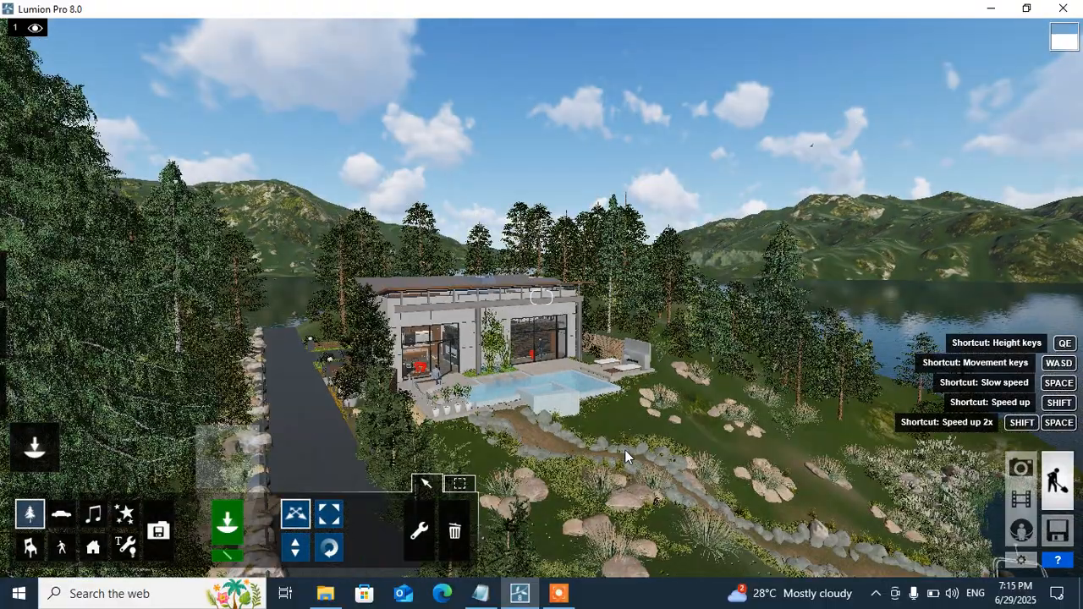
pyautogui.press('s')
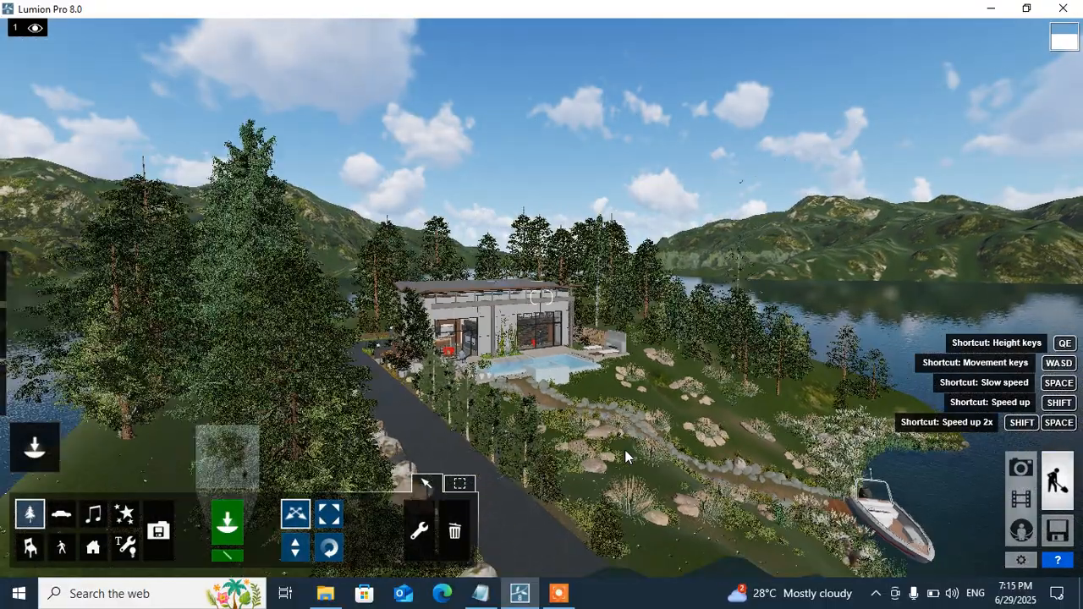
pyautogui.press('s')
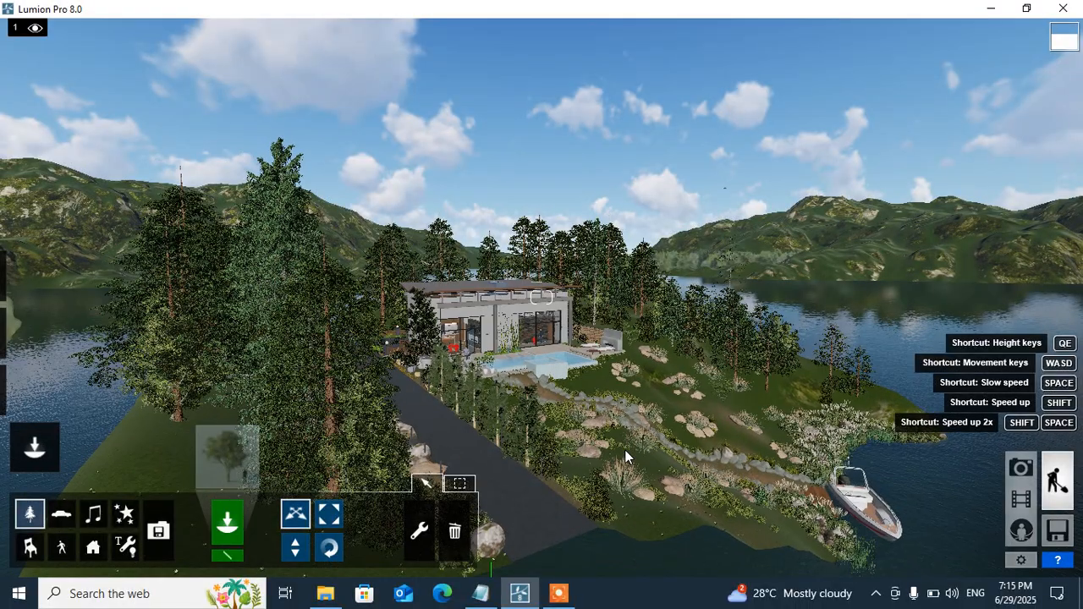
# - Slide the camera quickly sideways to the right, past the moored boat and out over the open lake
pyautogui.press('d')
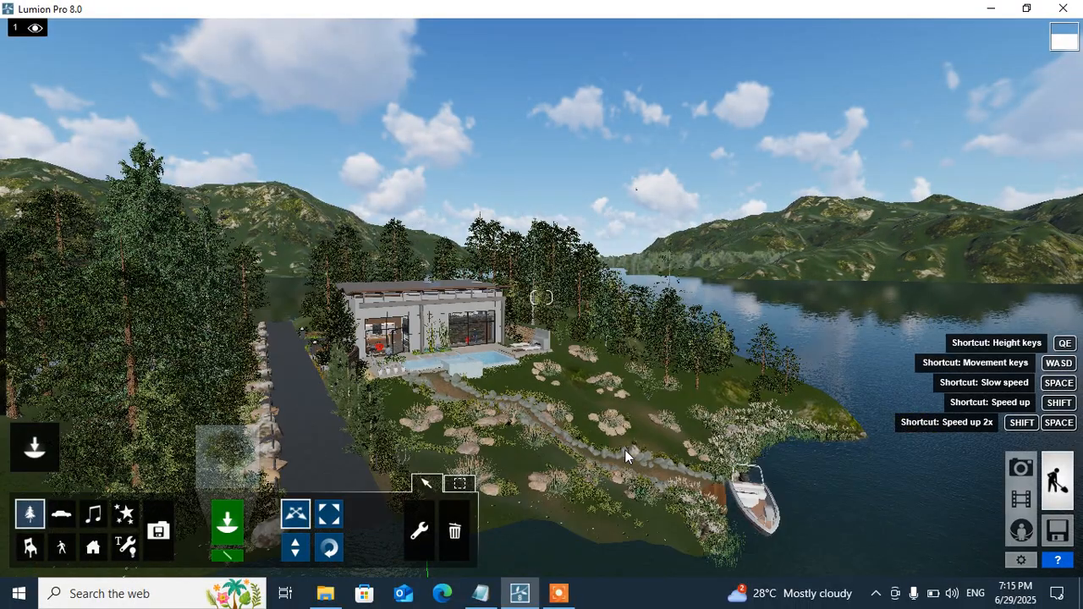
pyautogui.press('d')
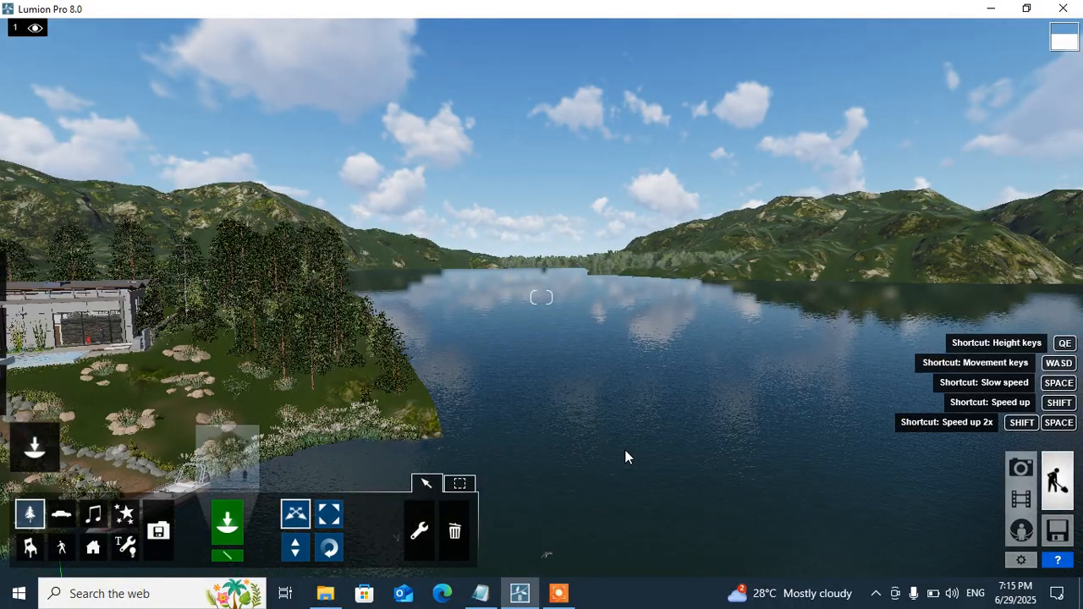
# - Slide the camera right over the lake and slowly back left until the villa and its pool are in view
pyautogui.press('d')
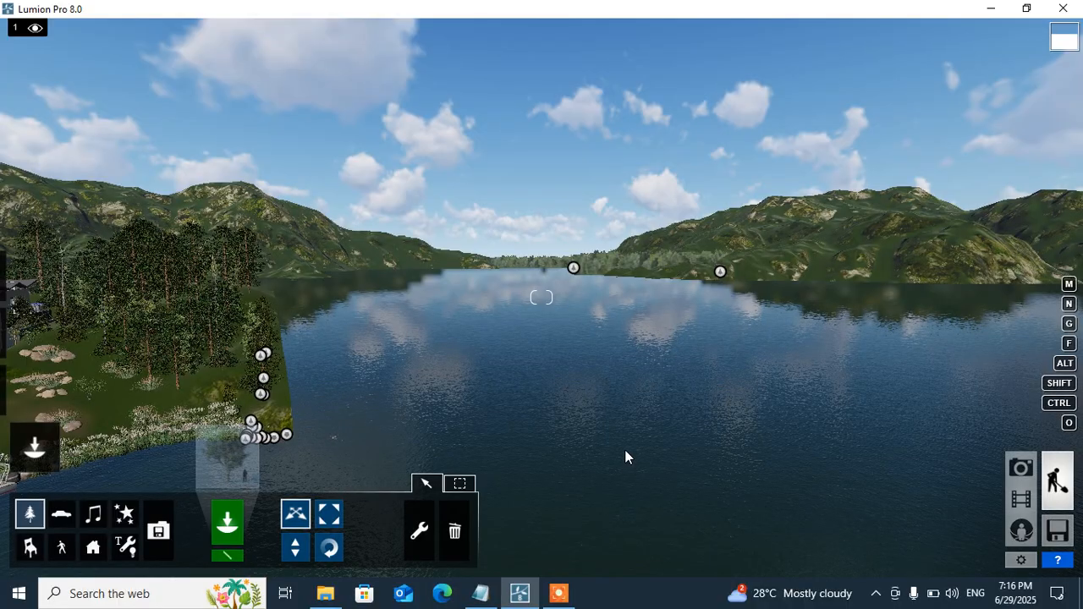
pyautogui.press('a')
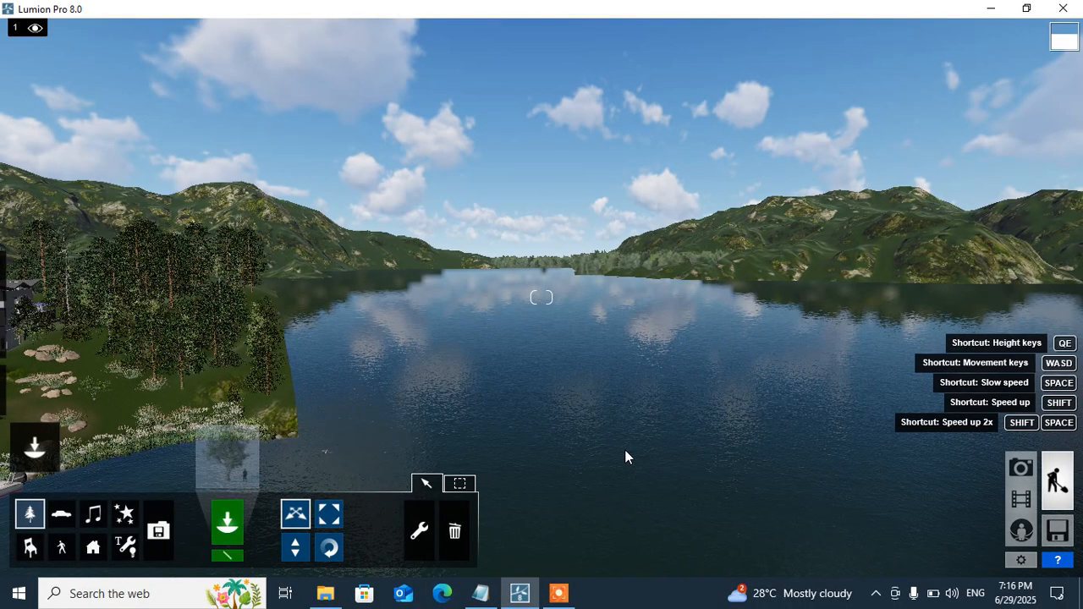
pyautogui.press('a')
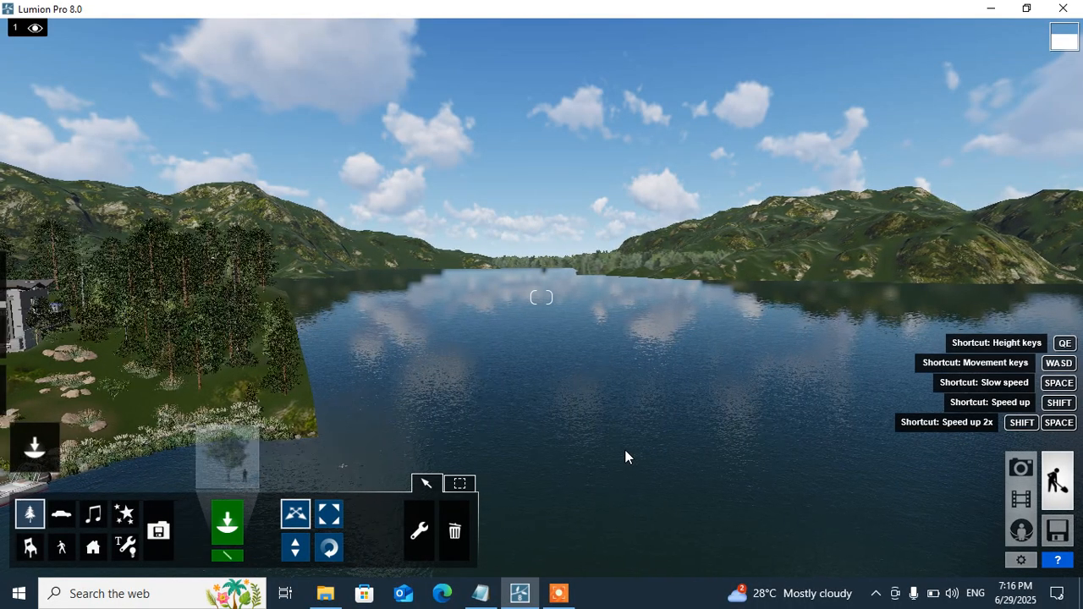
pyautogui.press('a')
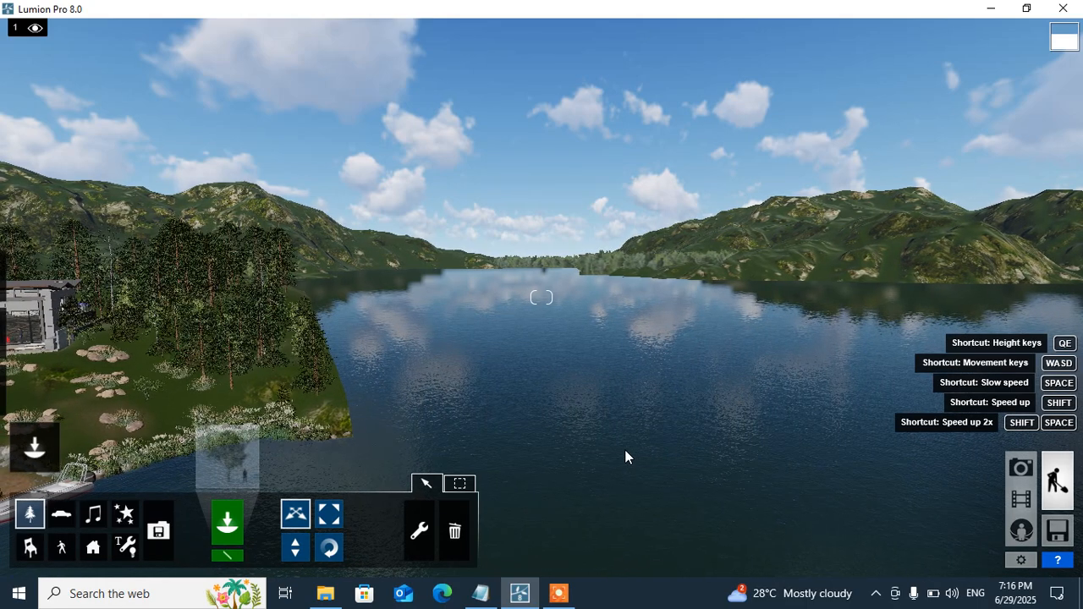
pyautogui.press('a')
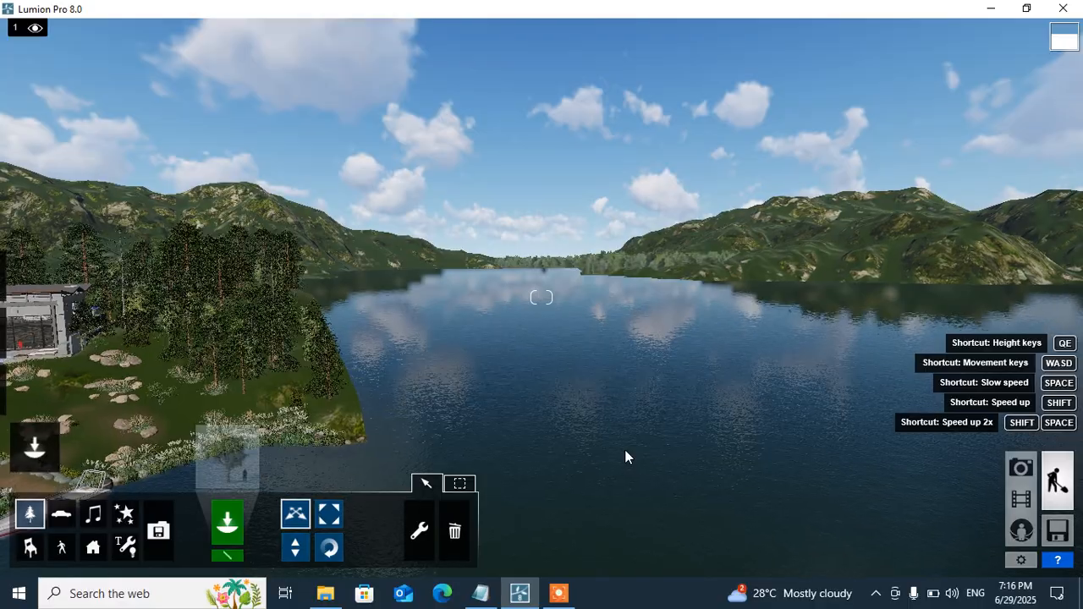
pyautogui.press('a')
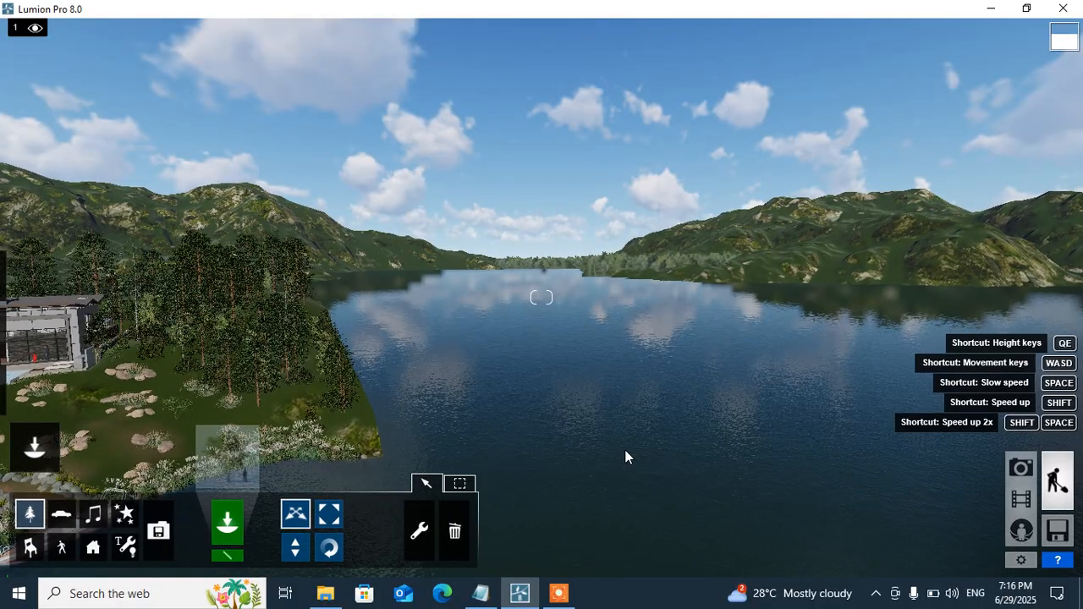
pyautogui.press('a')
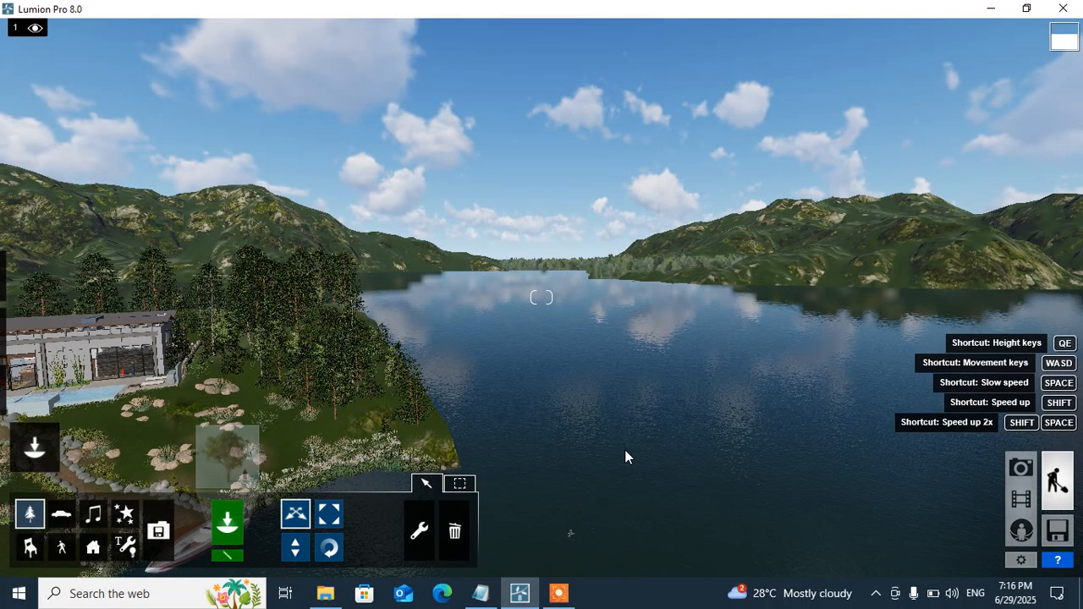
# - Lower the camera slowly over the lake until the whole moored boat is in view
pyautogui.press('e')
pyautogui.press('e')
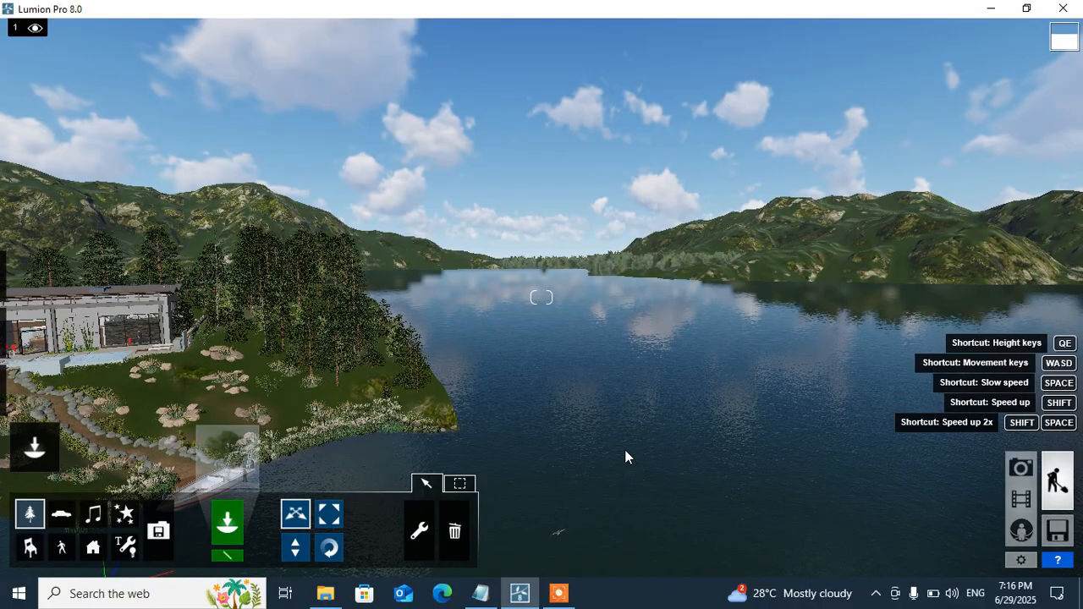
pyautogui.press('e')
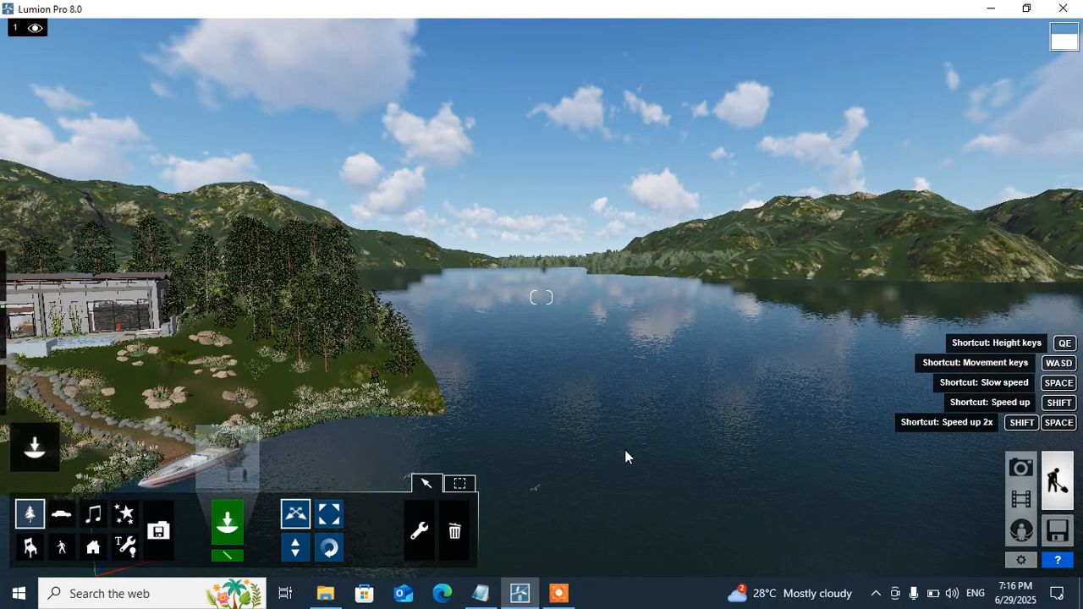
pyautogui.press('e')
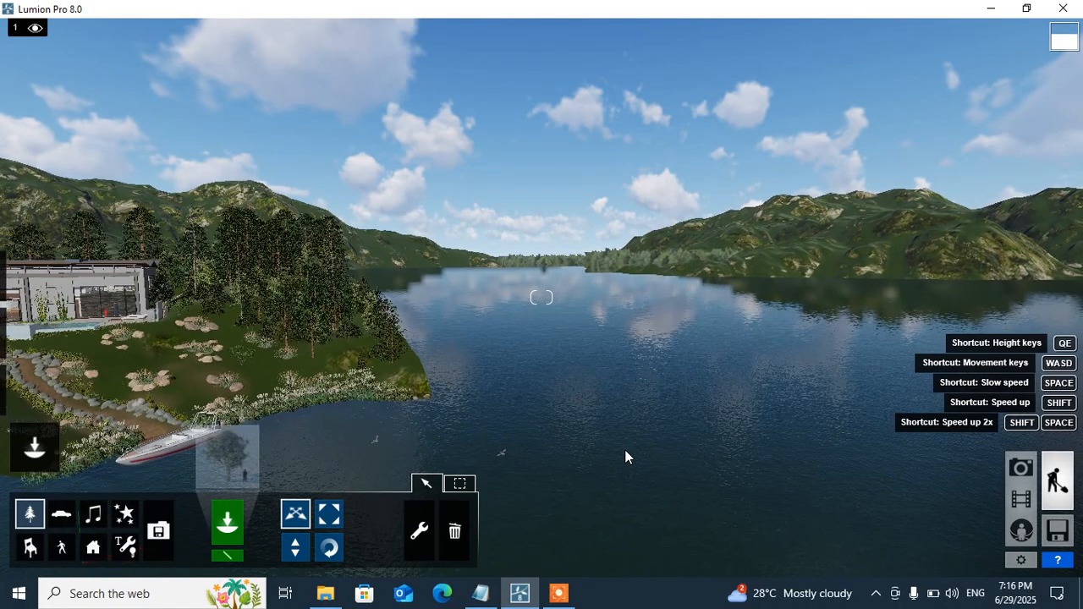
pyautogui.press('e')
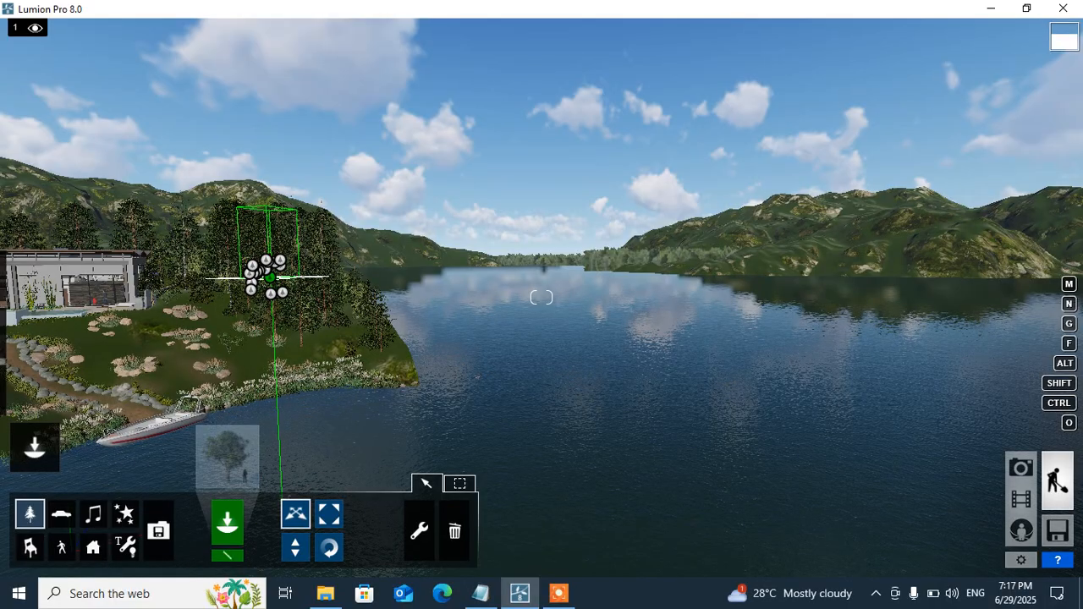
# - Turn the camera left until it faces the villa, and slide it sideways to the left over the water
pyautogui.moveTo(272, 288); pyautogui.dragTo(271, 288, button='right')
pyautogui.press('w')
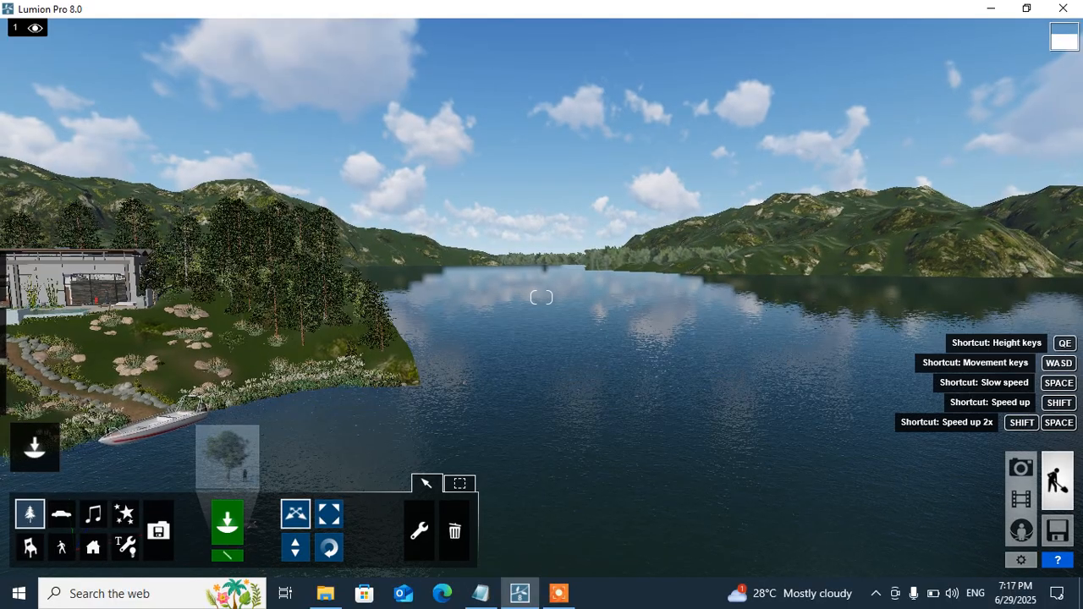
pyautogui.moveTo(272, 287); pyautogui.dragTo(250, 293, button='right')
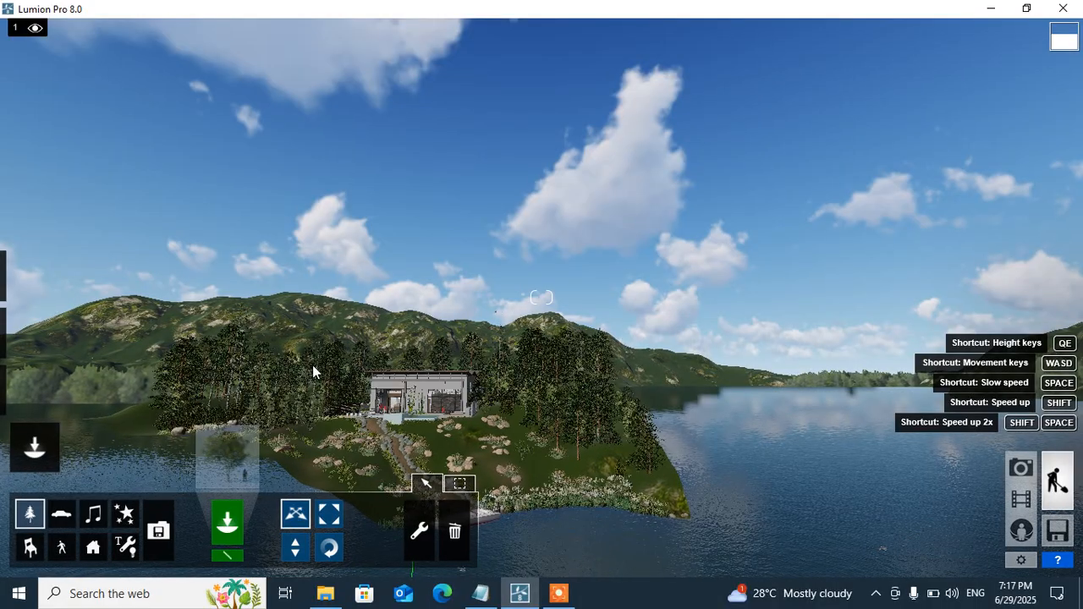
pyautogui.press('a')
pyautogui.press('a')
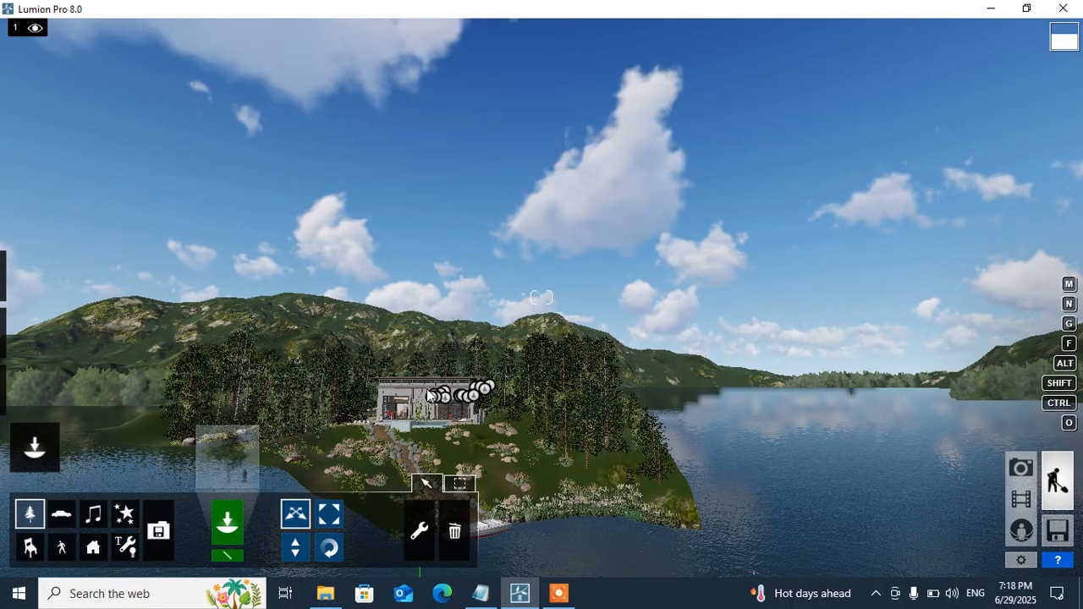
# - Move the camera forward across the water toward the front of the villa
pyautogui.press('w')
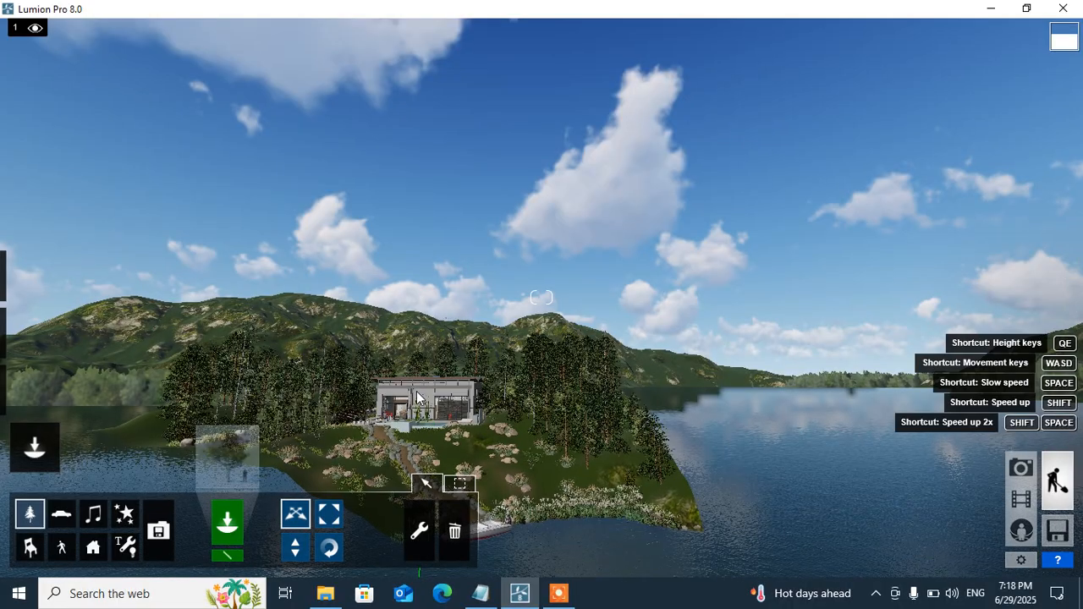
pyautogui.press('w')
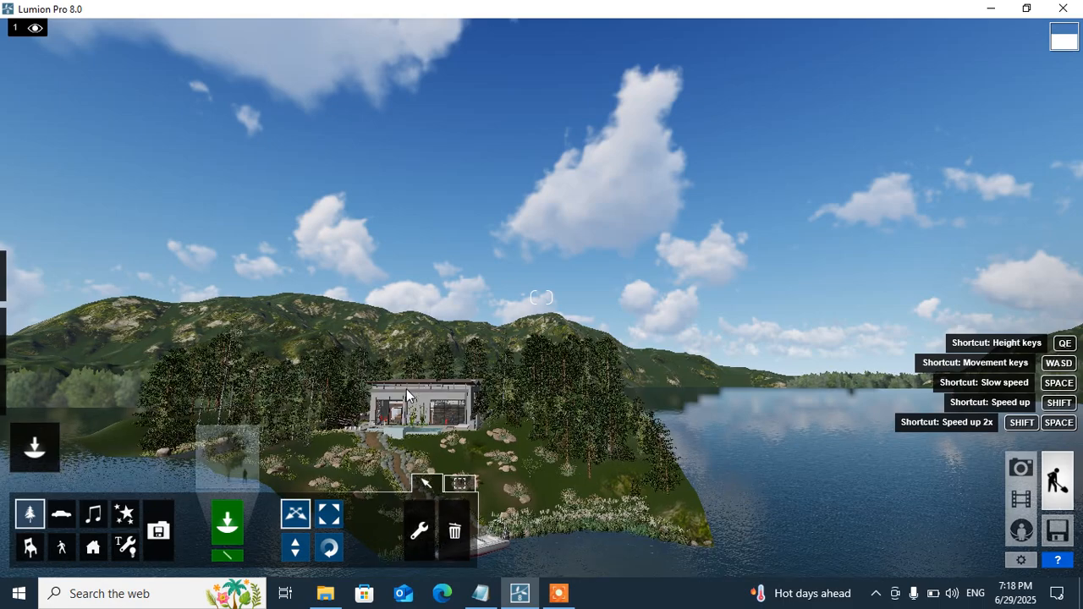
pyautogui.press('w')
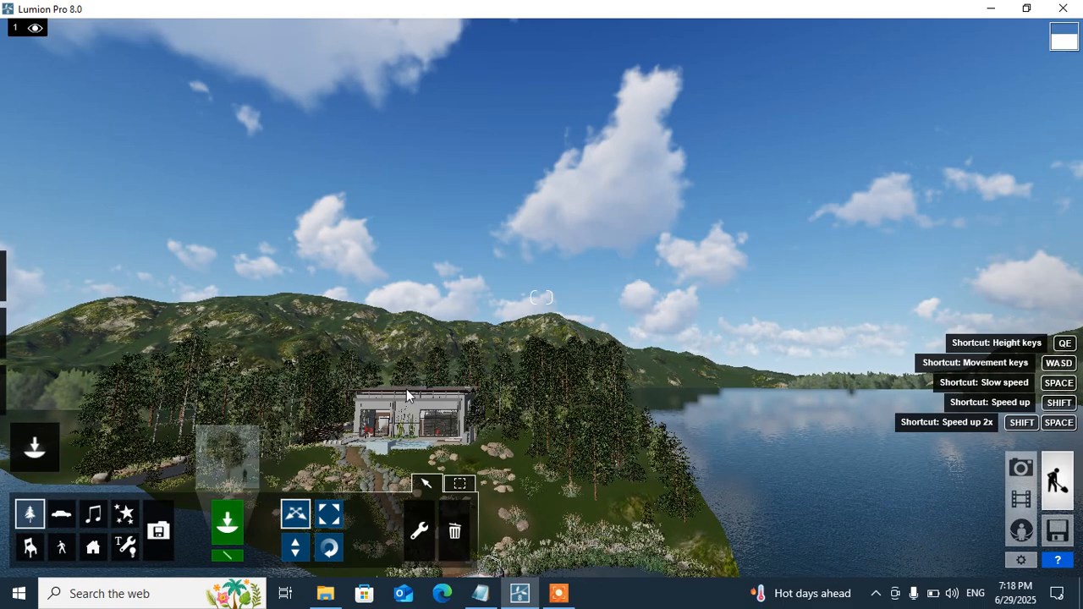
pyautogui.press('w')
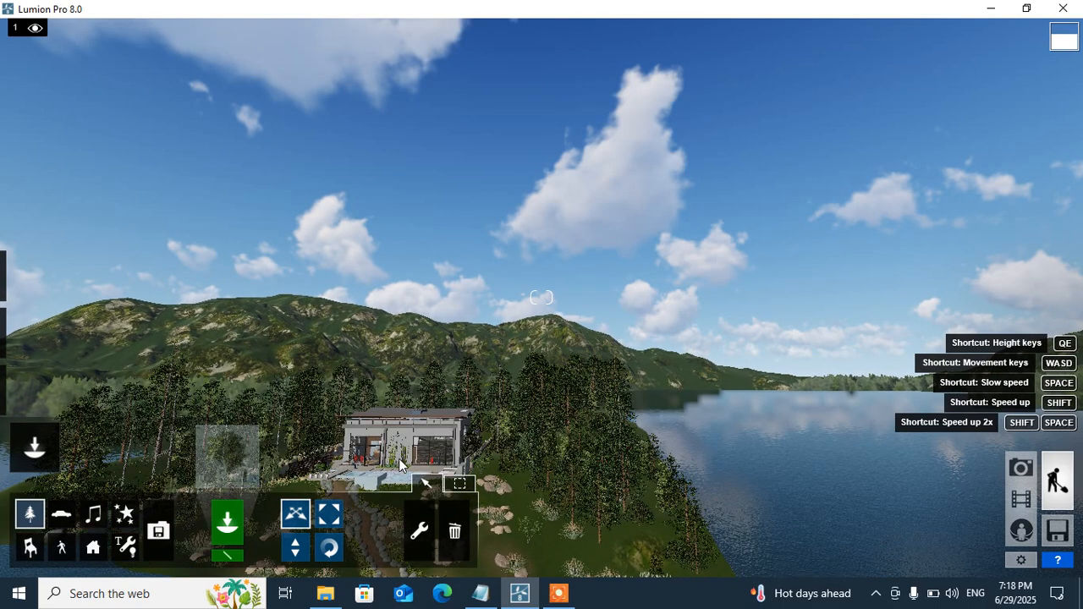
# - Raise the camera above the treetops while tilting it down onto the villa and pool
pyautogui.press('q')
pyautogui.moveTo(418, 413); pyautogui.dragTo(429, 399, button='right')
pyautogui.press('q')
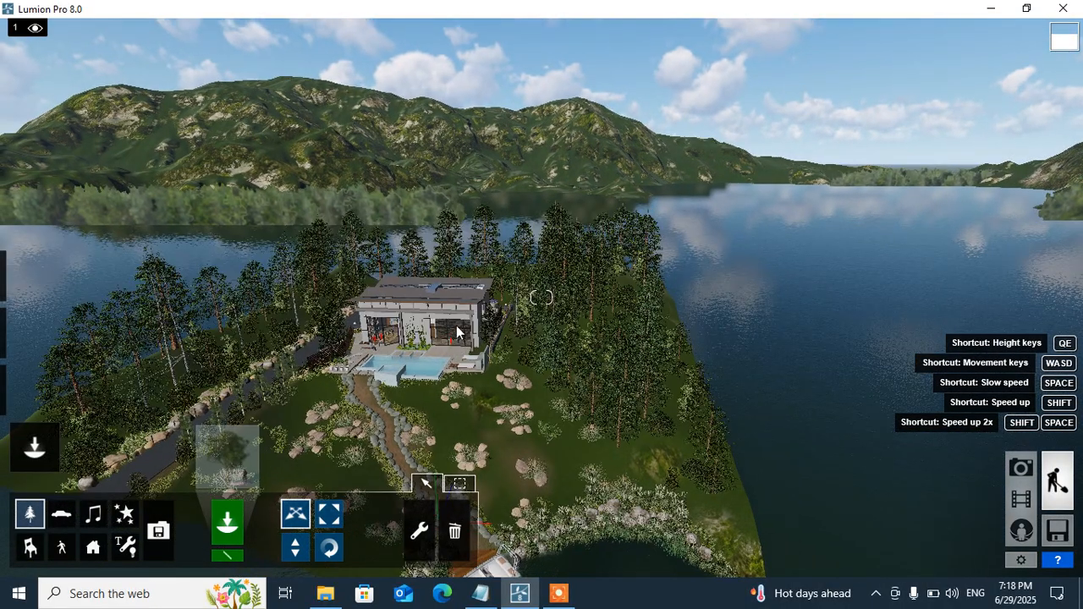
pyautogui.press('q')
pyautogui.moveTo(412, 339); pyautogui.dragTo(431, 311, button='right')
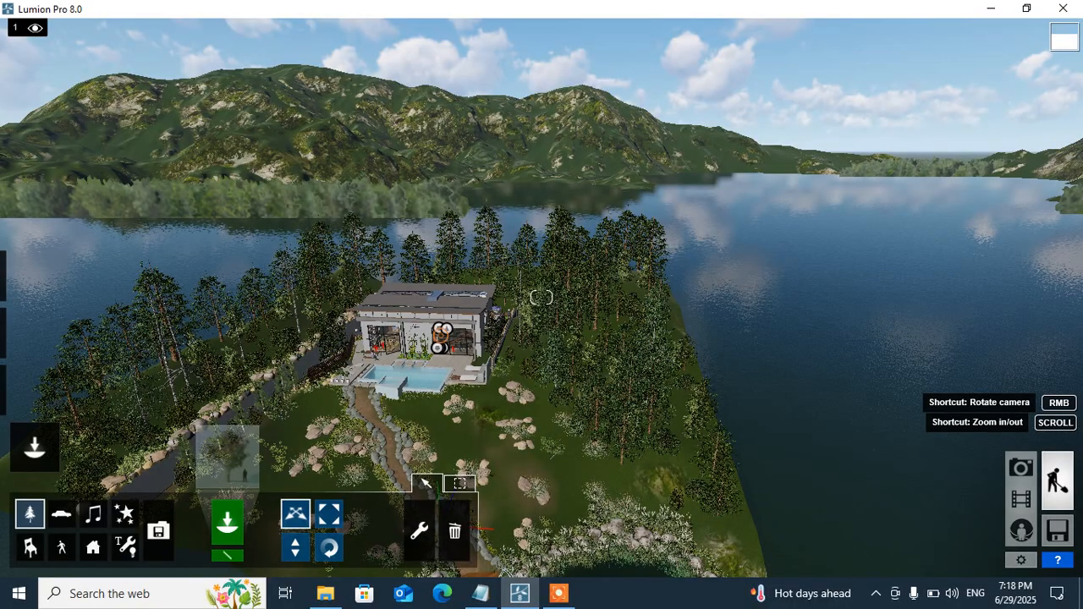
# - Rotate the camera to view the whole island from above, and zoom in closely on the moored boat
pyautogui.moveTo(443, 338); pyautogui.dragTo(765, 457, button='right')
pyautogui.moveTo(644, 422); pyautogui.dragTo(440, 335, button='right')
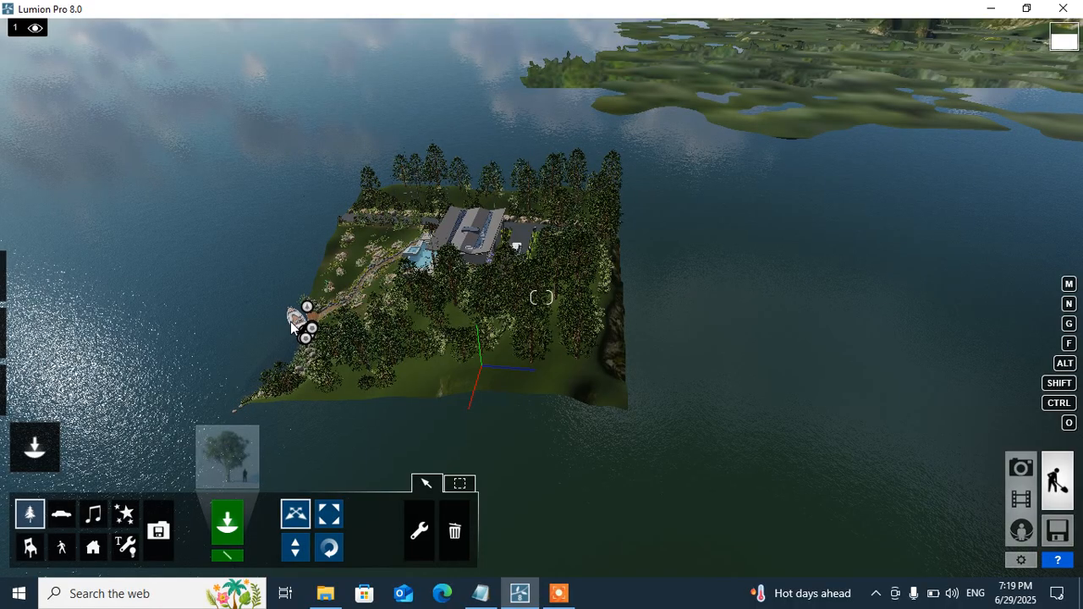
pyautogui.scroll(6, 290, 321)
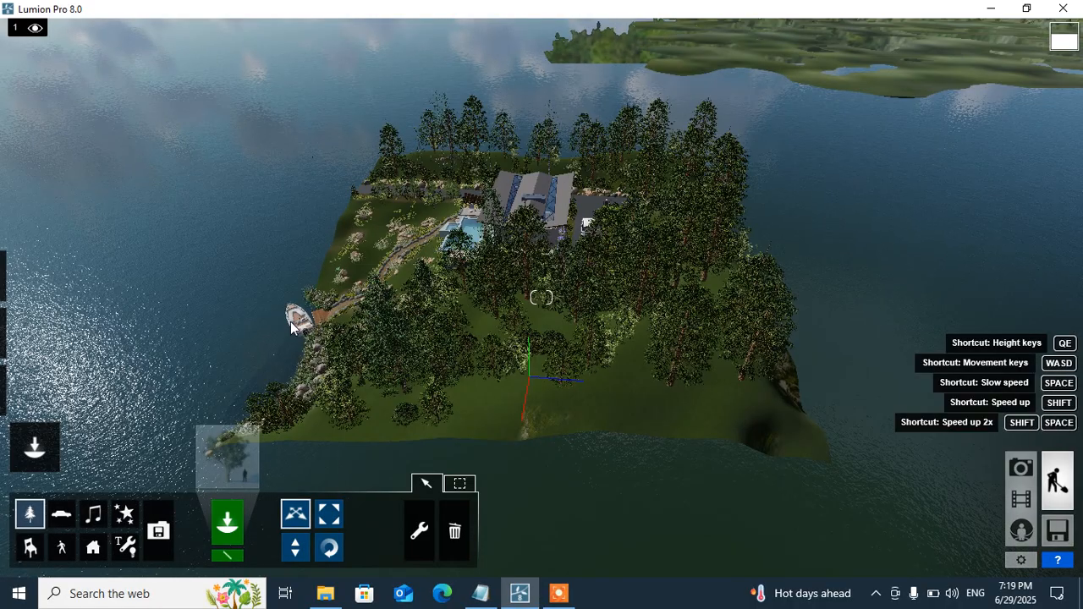
pyautogui.scroll(8, 290, 321)
pyautogui.scroll(8, 291, 328)
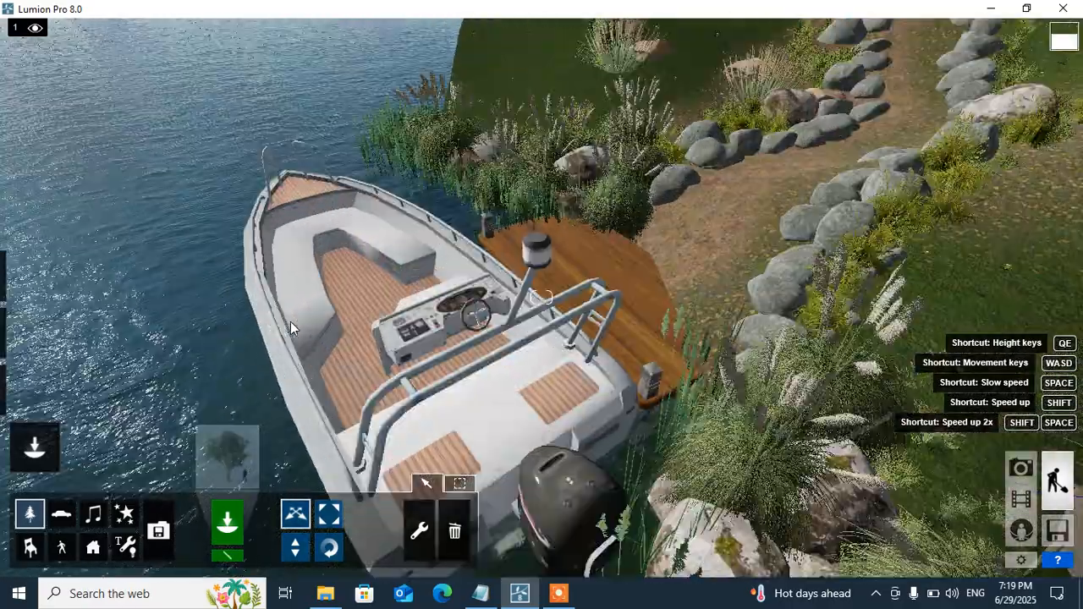
# - Turn the camera from the boat toward the villa, raise it above roof level, and move it forward
pyautogui.moveTo(324, 298); pyautogui.dragTo(448, 200, button='right')
pyautogui.moveTo(345, 282); pyautogui.dragTo(370, 270, button='right')
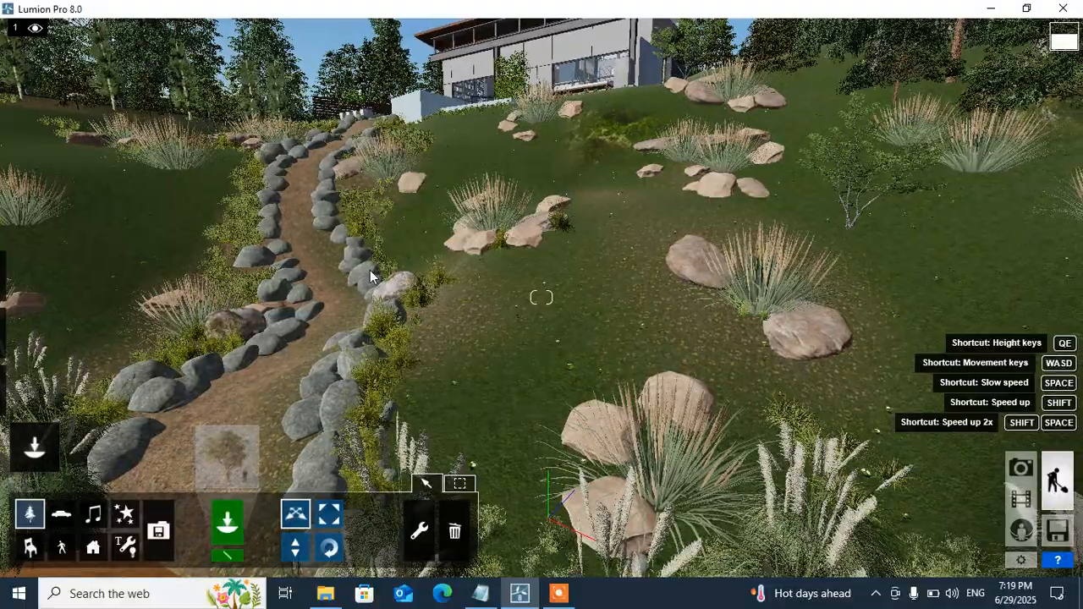
pyautogui.press('q')
pyautogui.press('q')
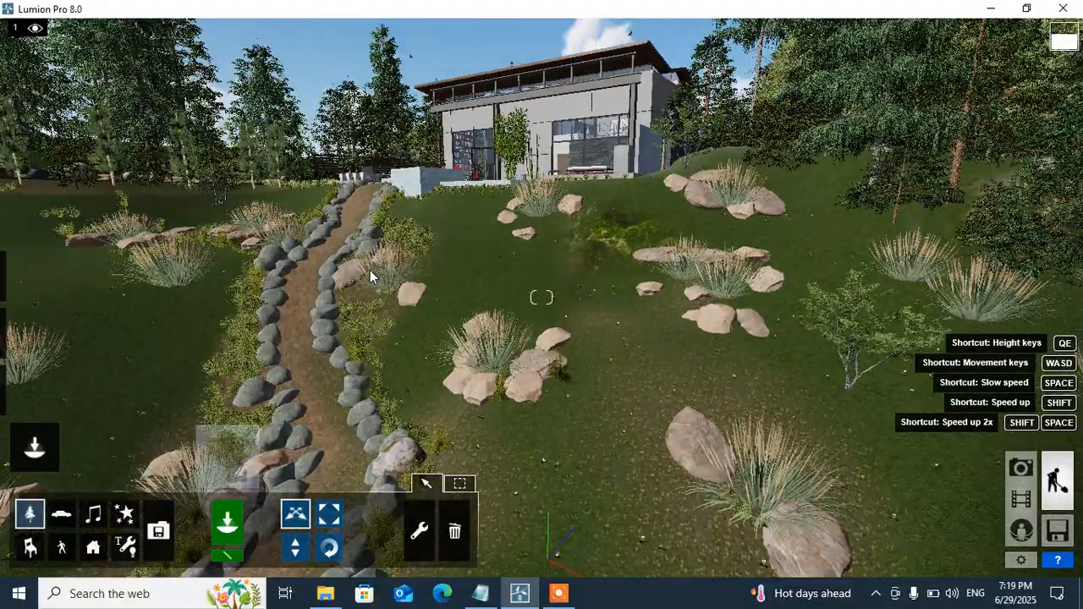
pyautogui.press('q')
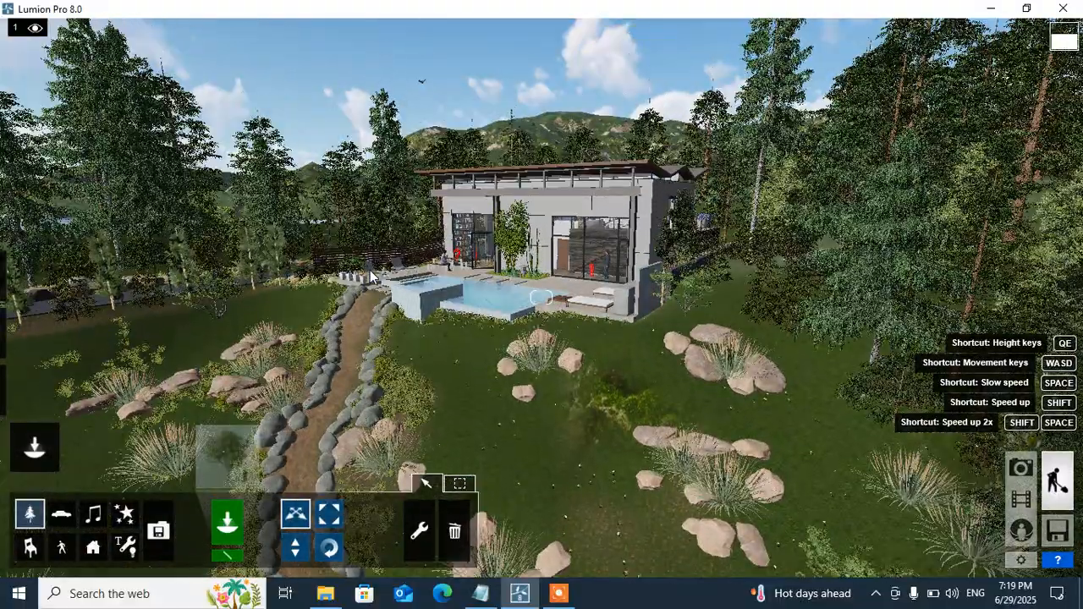
pyautogui.press('q')
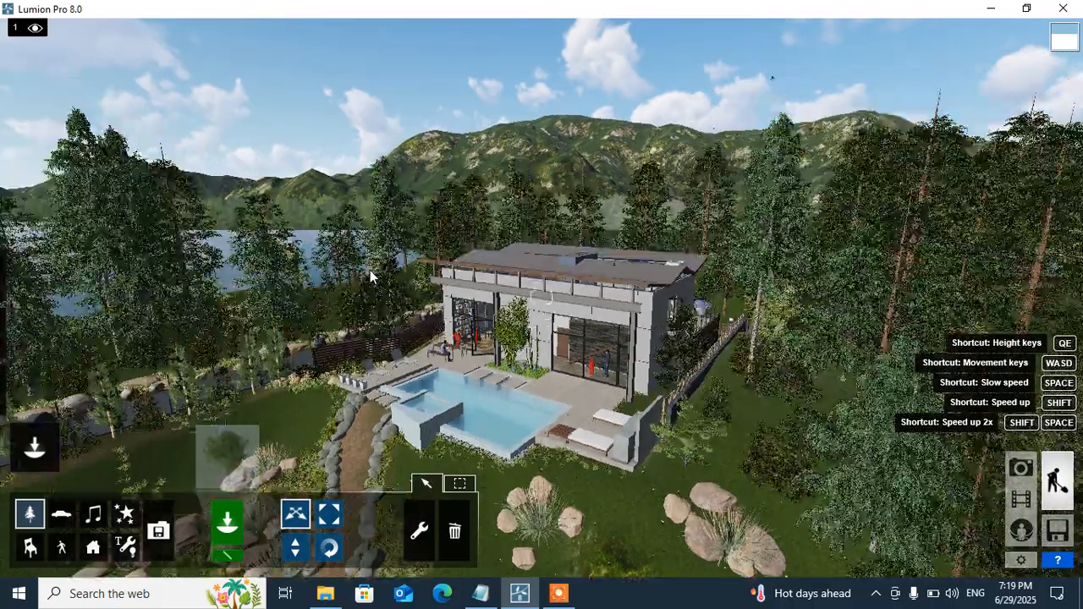
pyautogui.press('w')
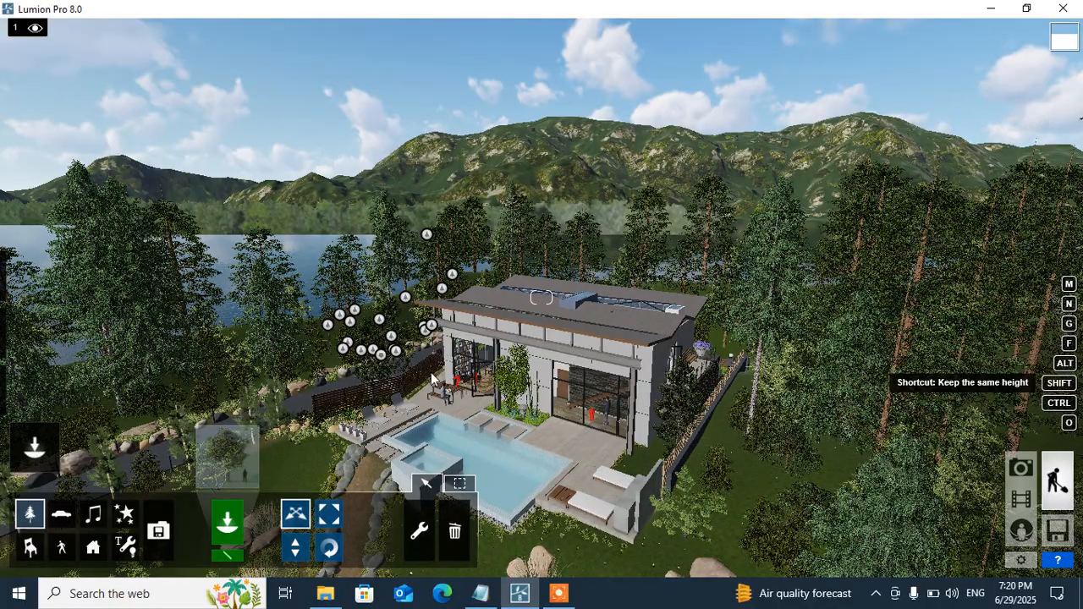
# - Slide the camera left around the villa while turning it right, keeping the pool side in view
pyautogui.press('a')
pyautogui.press('a')
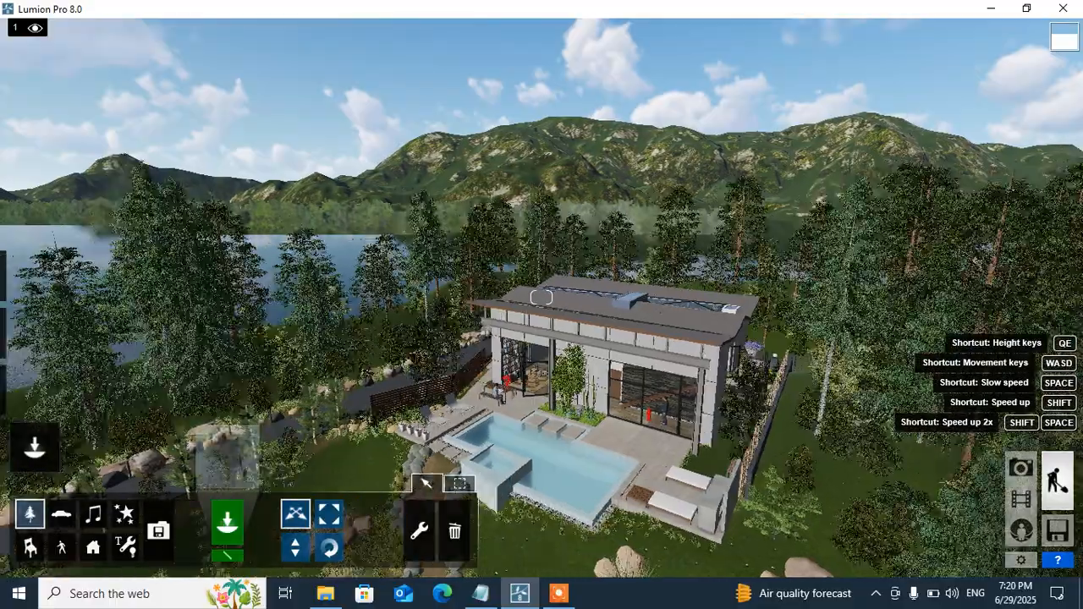
pyautogui.moveTo(442, 377); pyautogui.dragTo(475, 381, button='right')
pyautogui.press('a')
pyautogui.moveTo(360, 374); pyautogui.dragTo(410, 381, button='right')
pyautogui.press('a')
pyautogui.press('a')
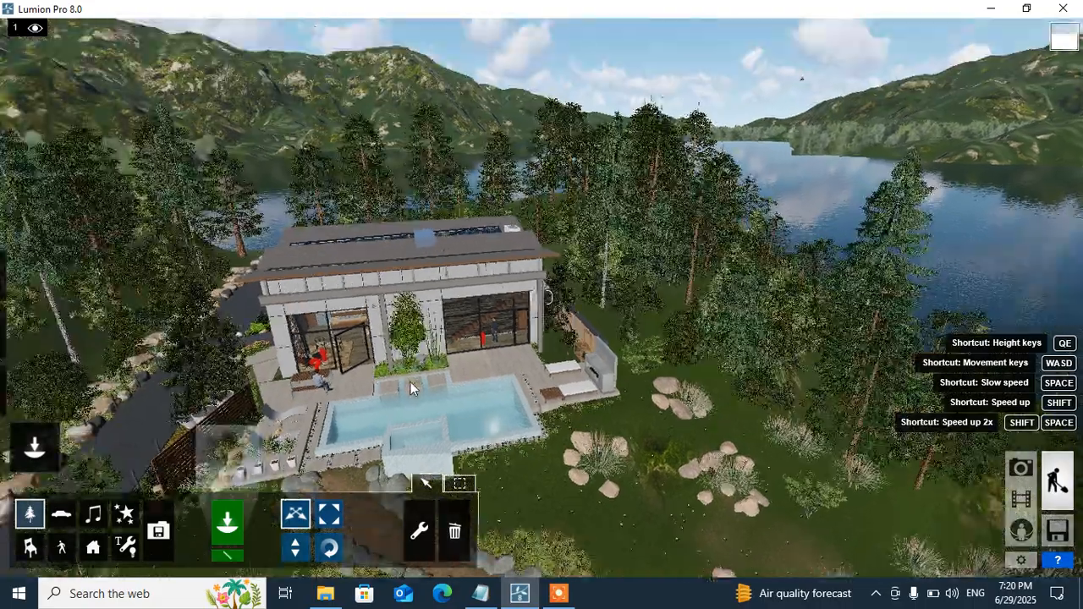
pyautogui.press('a')
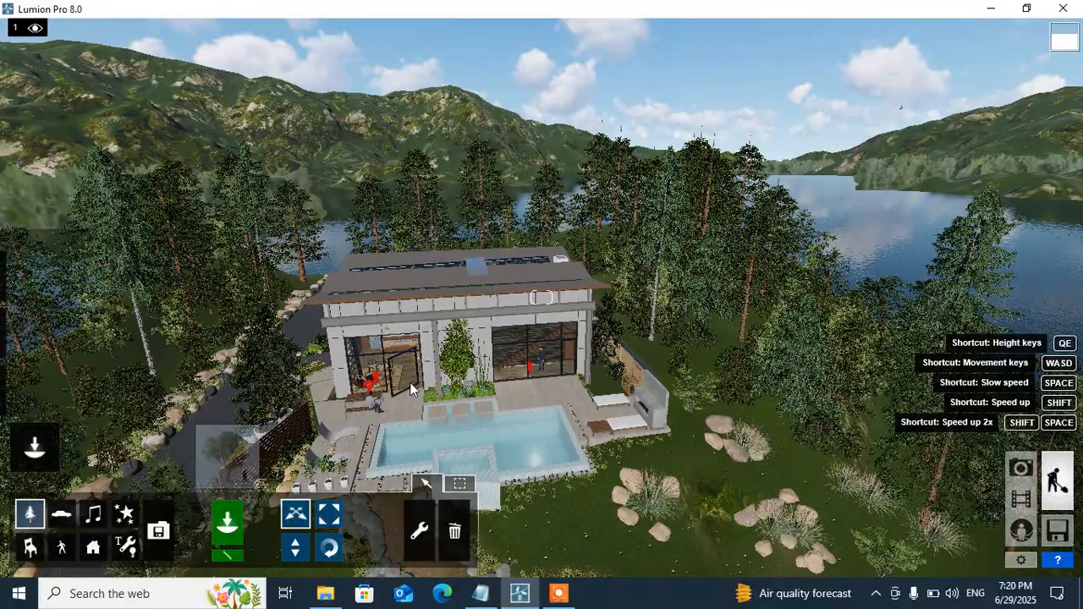
# - Level the camera pitch to the horizon, tilt it down toward the pool, and level it again
pyautogui.moveTo(410, 387); pyautogui.dragTo(411, 382, button='right')
pyautogui.press('m')
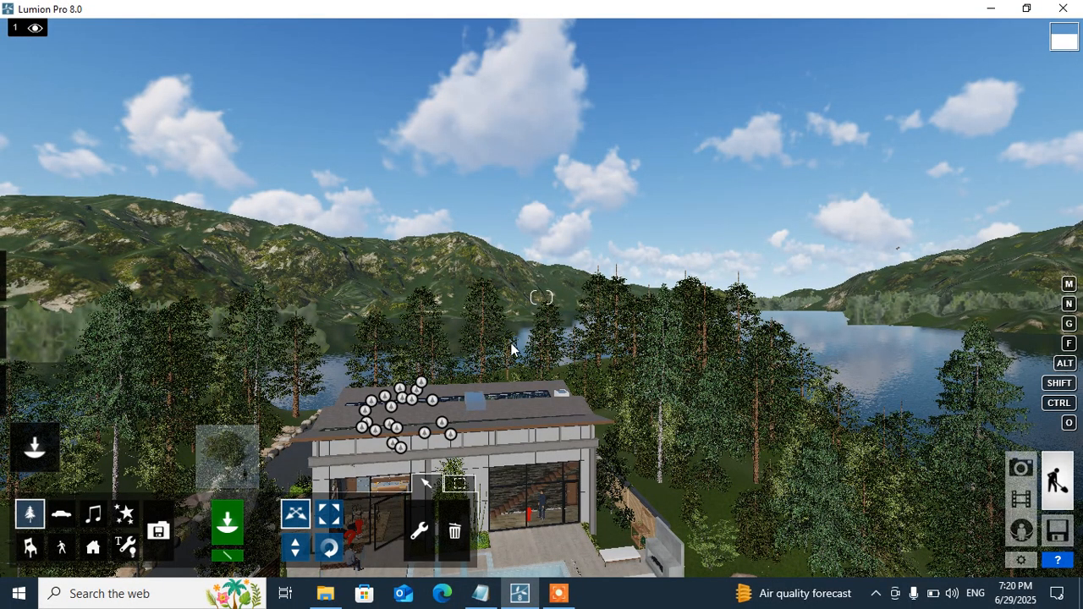
pyautogui.moveTo(487, 372); pyautogui.dragTo(483, 367, button='right')
pyautogui.press('w')
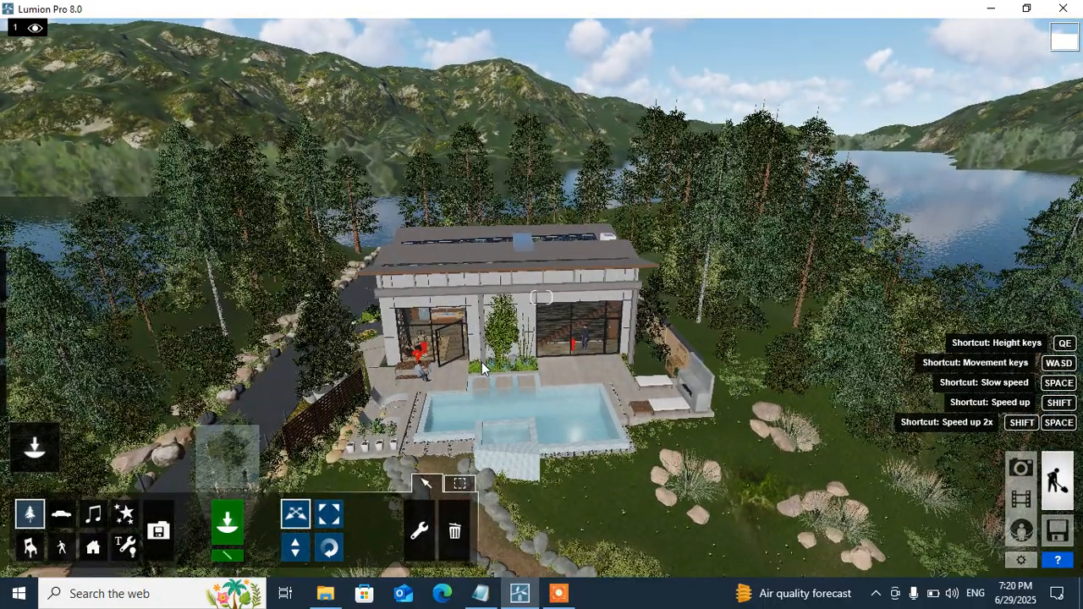
pyautogui.moveTo(481, 368); pyautogui.dragTo(482, 365, button='right')
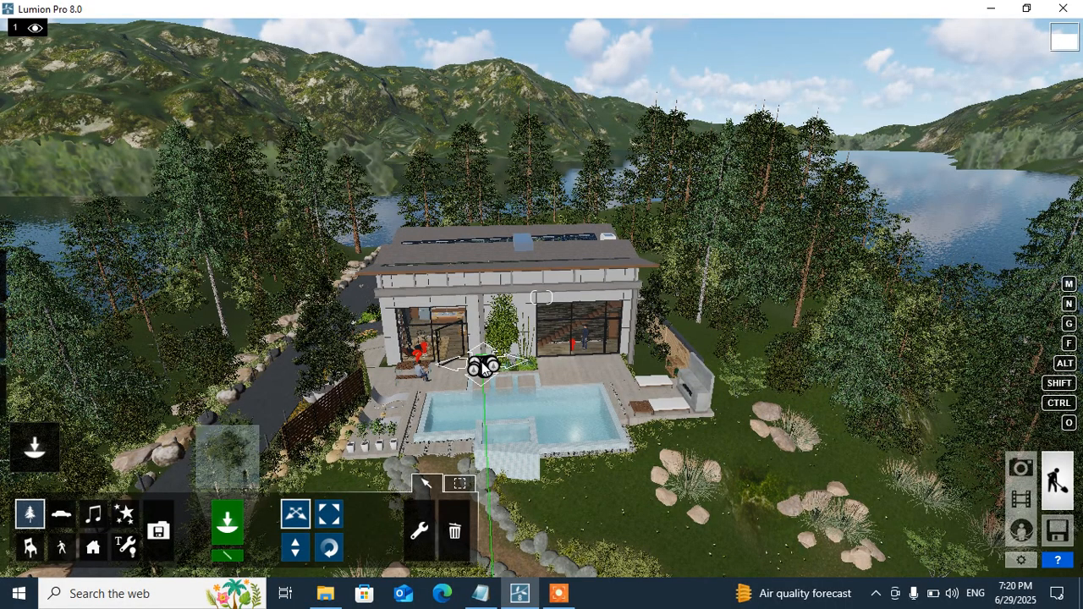
pyautogui.moveTo(482, 366); pyautogui.dragTo(481, 362, button='right')
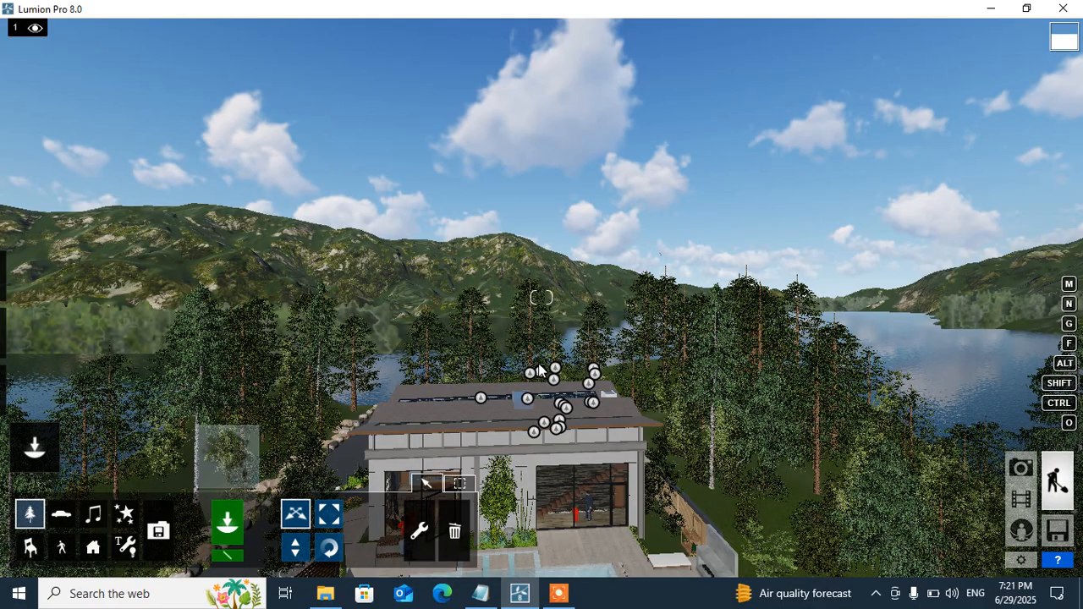
# - Review the Save scene and Load scene pages, and return to the villa scene in Build mode
pyautogui.click(1063, 539)
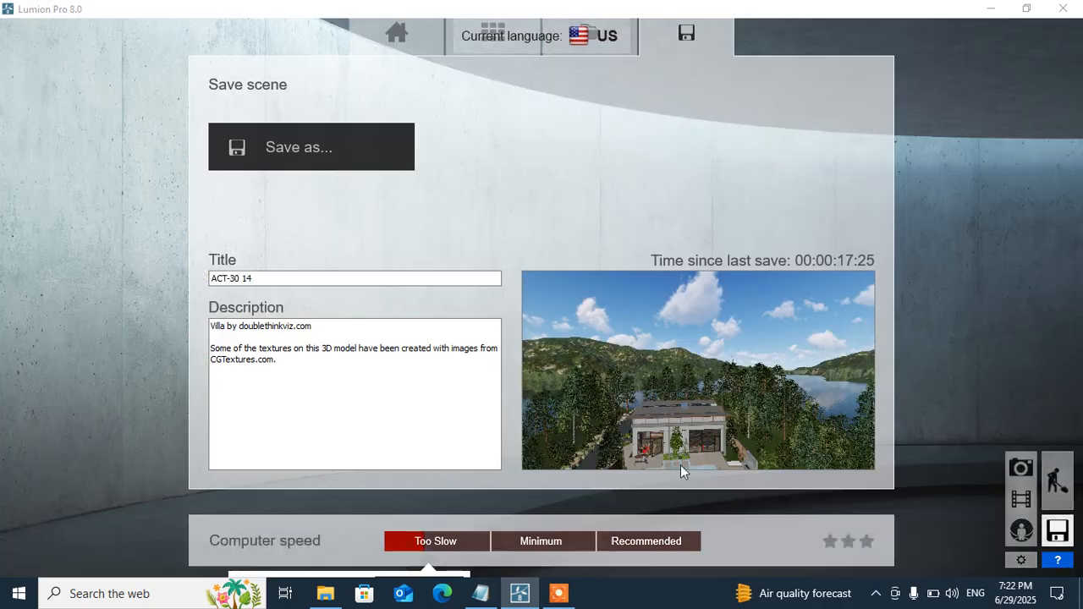
pyautogui.click(667, 43)
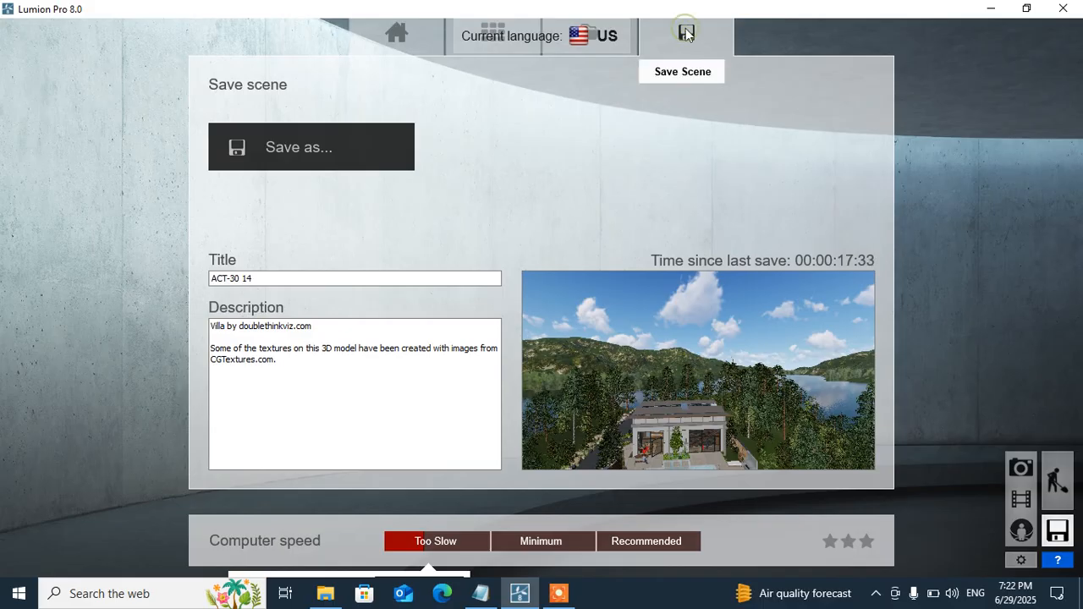
pyautogui.click(603, 59)
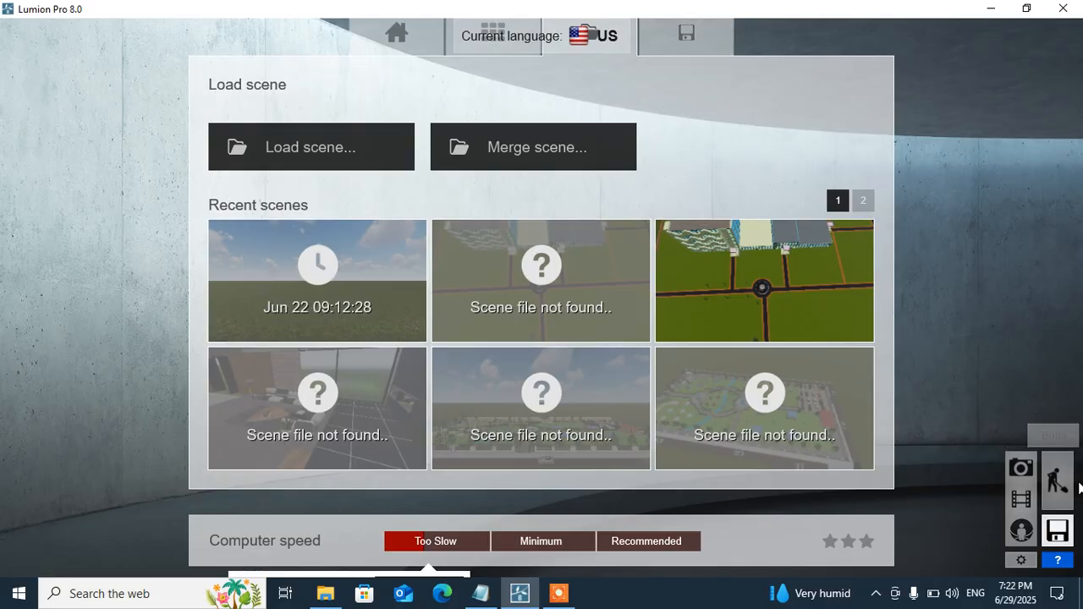
pyautogui.click(723, 282)
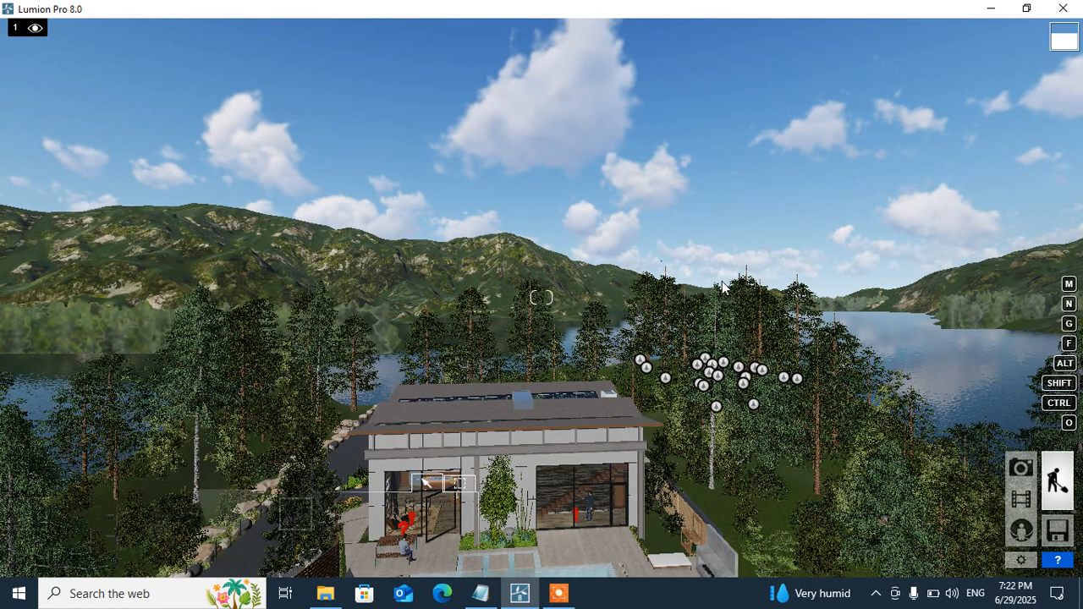
# - Open the Weather settings, swing the sun direction from south-southwest to just east of north, and look up at the sun
pyautogui.moveTo(196, 354)
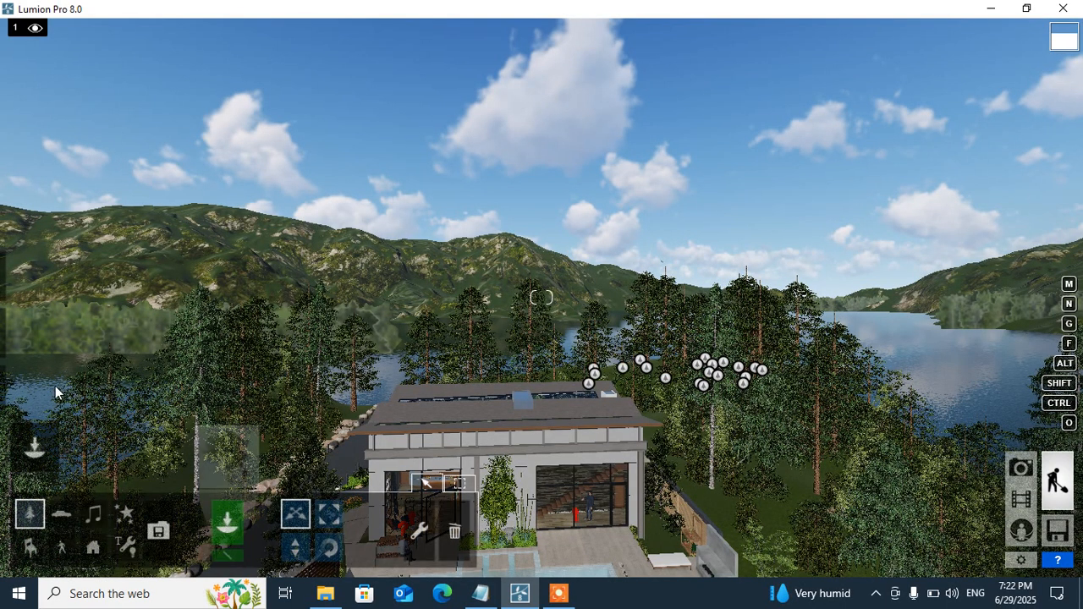
pyautogui.moveTo(46, 327)
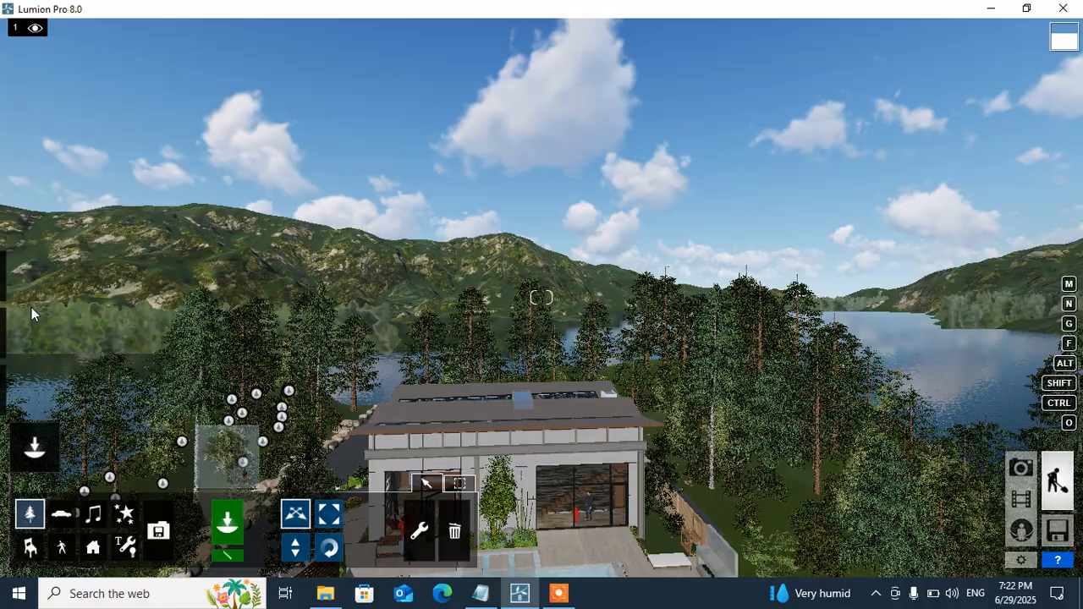
pyautogui.moveTo(12, 288)
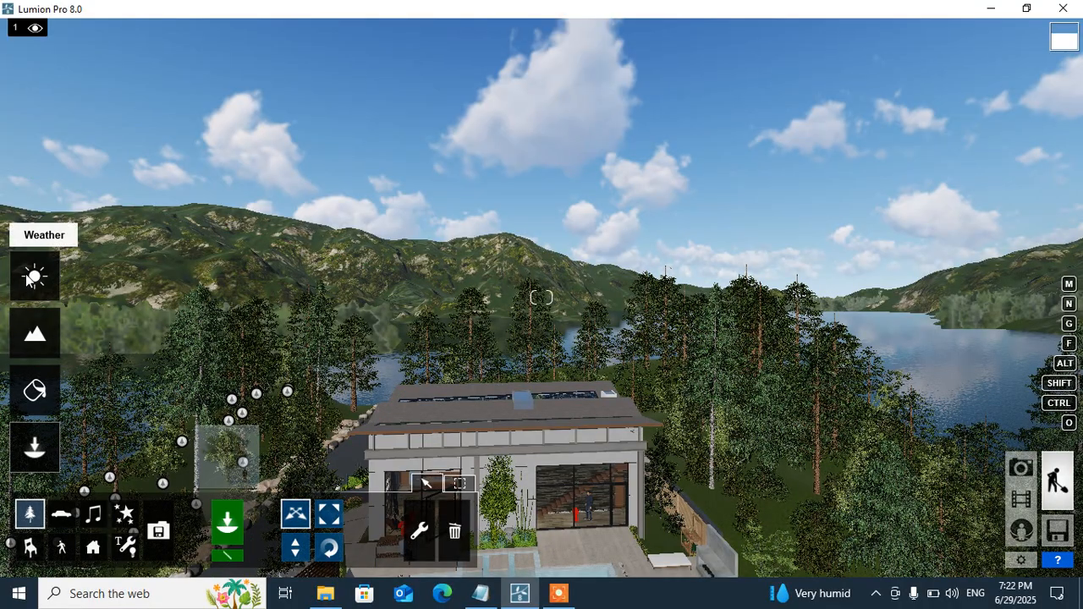
pyautogui.click(34, 275)
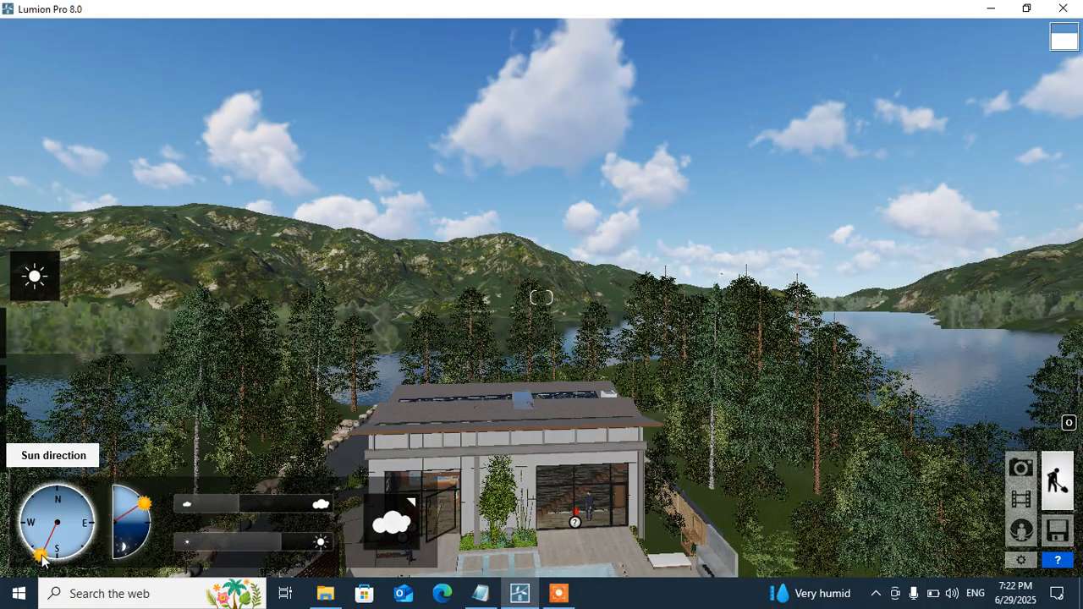
pyautogui.moveTo(34, 548)
pyautogui.mouseDown()
pyautogui.moveTo(30, 523)
pyautogui.moveTo(55, 501)
pyautogui.moveTo(75, 518)
pyautogui.moveTo(67, 499)
pyautogui.mouseUp()
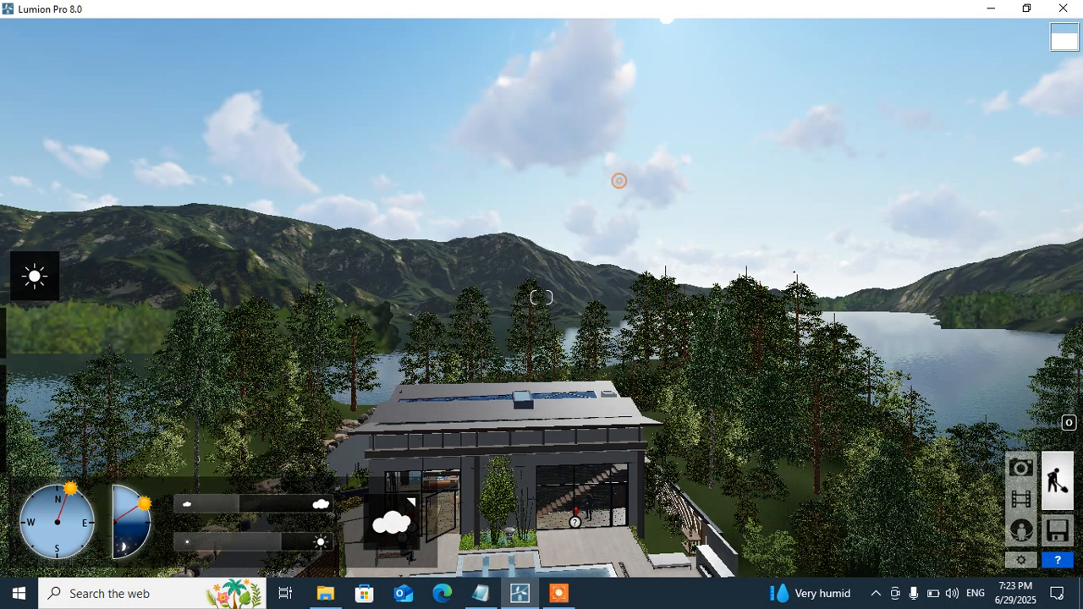
pyautogui.moveTo(620, 182); pyautogui.dragTo(593, 281, button='right')
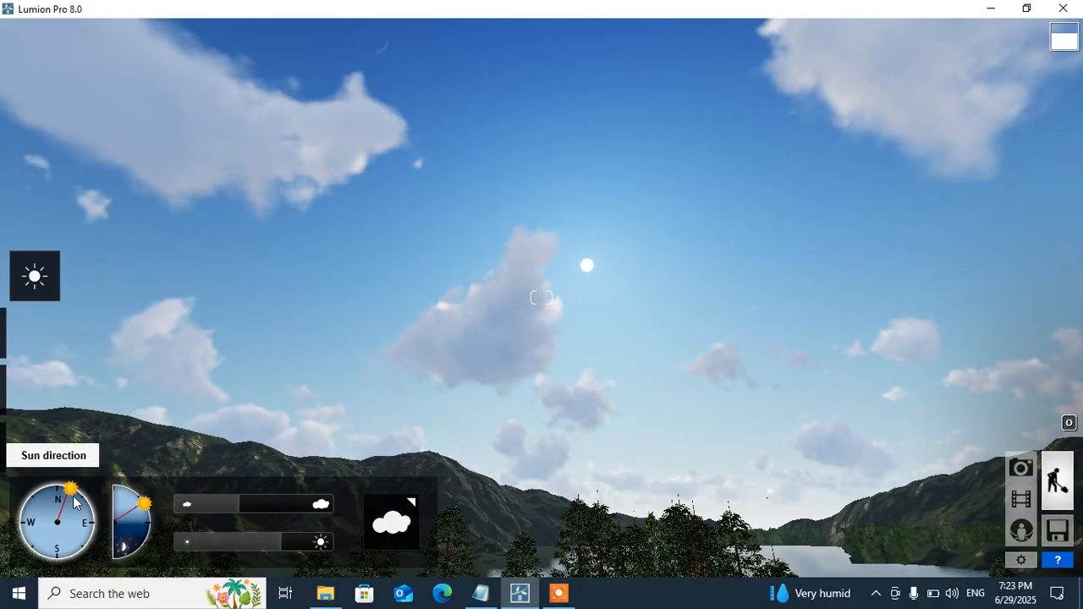
# - Try sun directions around north, east and southeast, and set the sun direction to the northeast
pyautogui.moveTo(70, 495)
pyautogui.mouseDown()
pyautogui.moveTo(85, 512)
pyautogui.moveTo(54, 481)
pyautogui.moveTo(73, 506)
pyautogui.mouseUp()
pyautogui.click(45, 496)
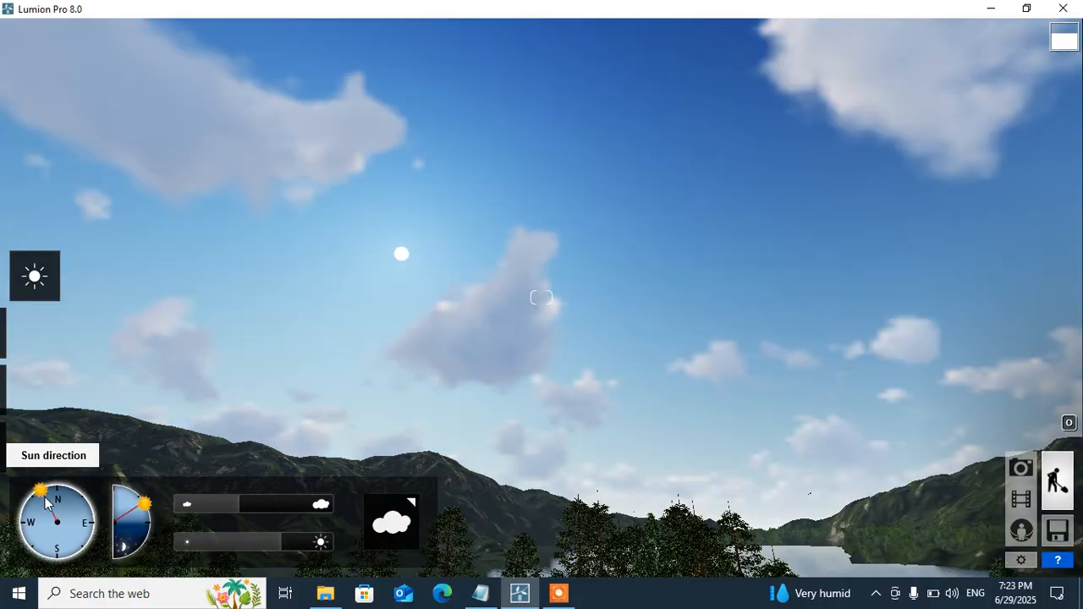
pyautogui.click(63, 499)
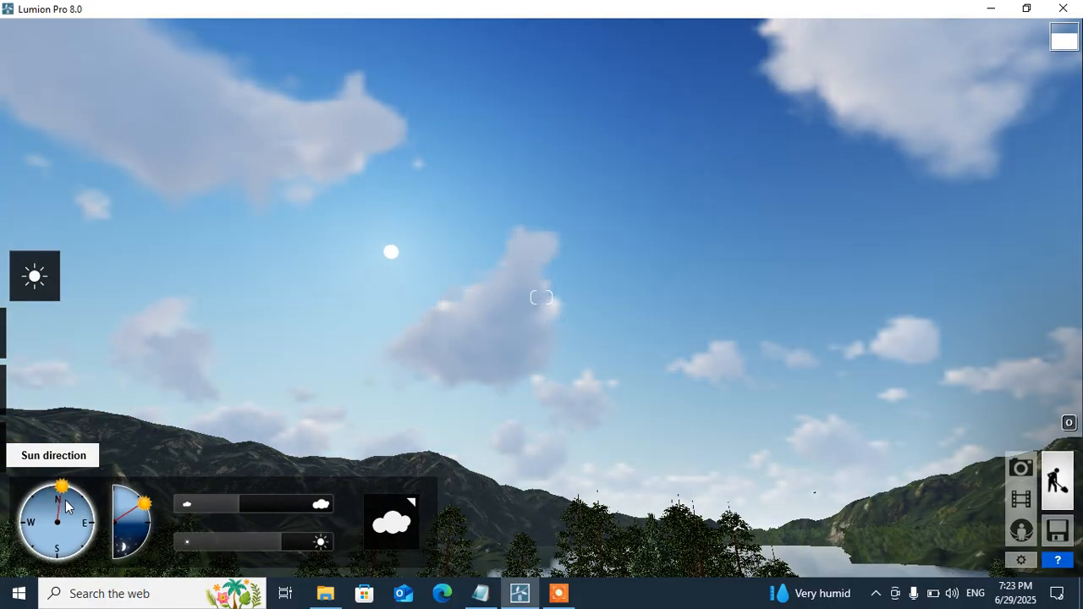
pyautogui.click(74, 526)
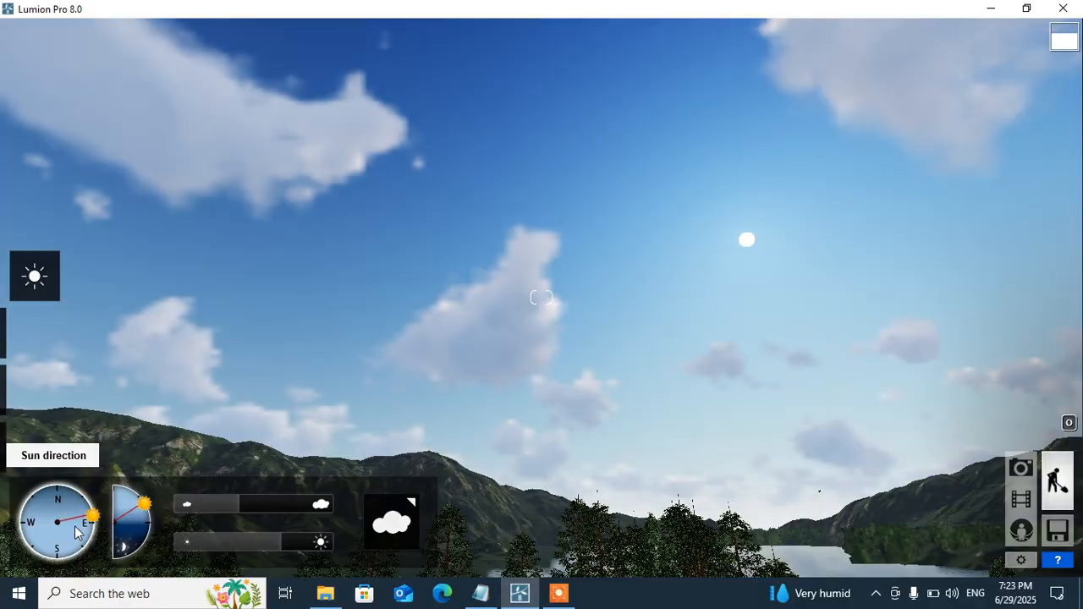
pyautogui.click(74, 550)
pyautogui.click(83, 535)
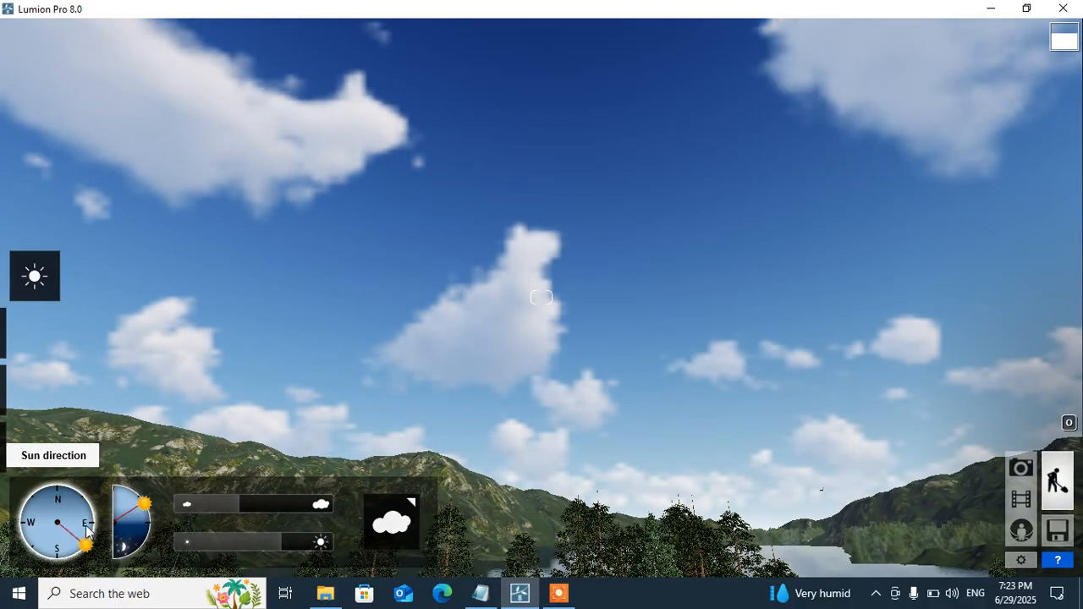
pyautogui.click(85, 522)
pyautogui.click(79, 508)
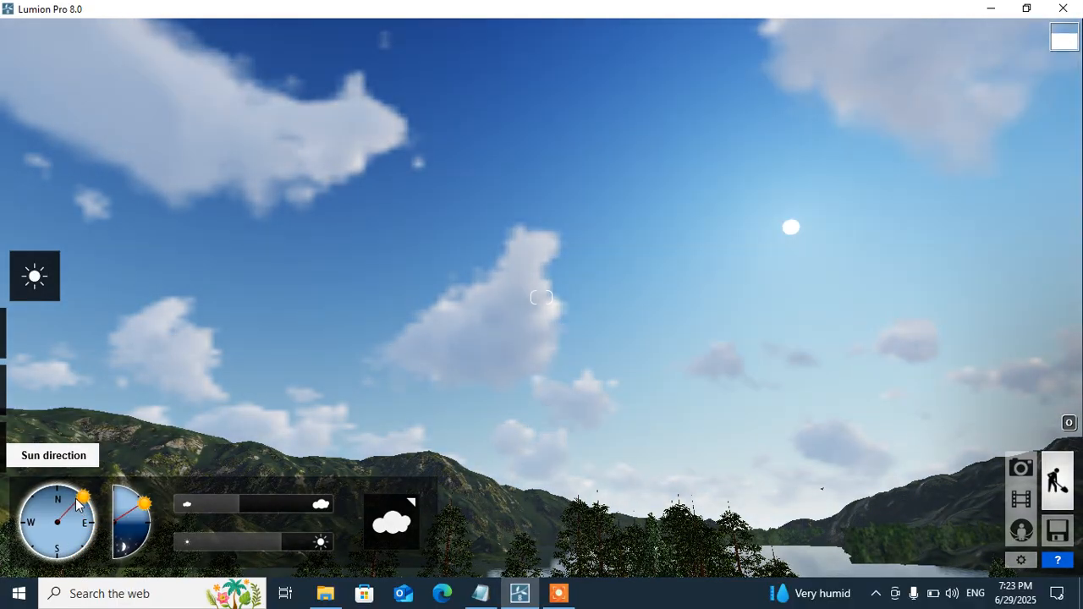
pyautogui.click(77, 506)
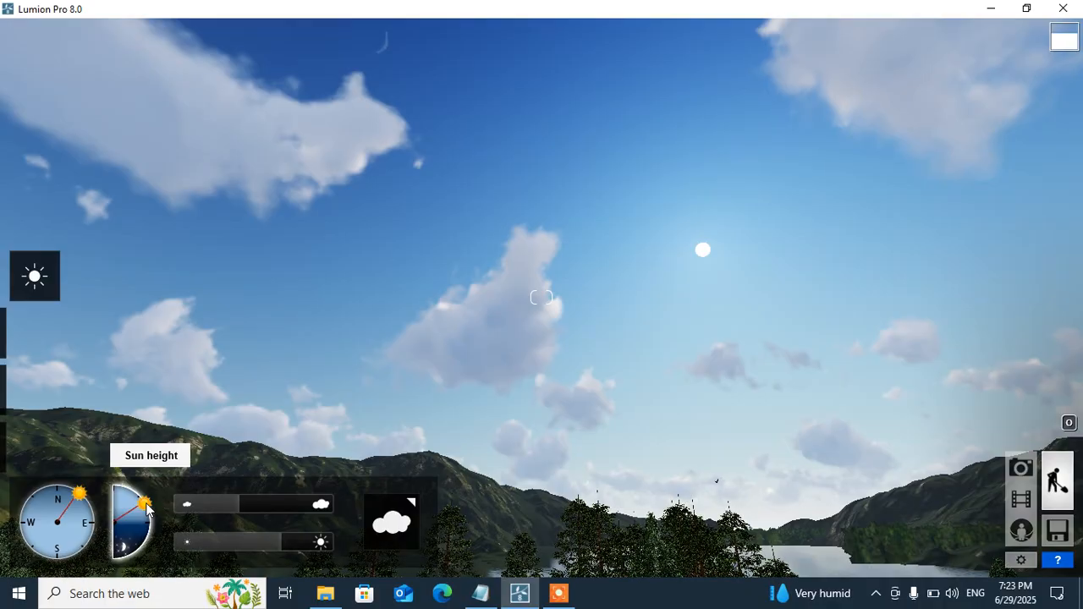
# - Try the sun height overhead, at the horizon and at full night, and set it slightly above the horizon for daylight
pyautogui.moveTo(146, 506); pyautogui.dragTo(103, 476)
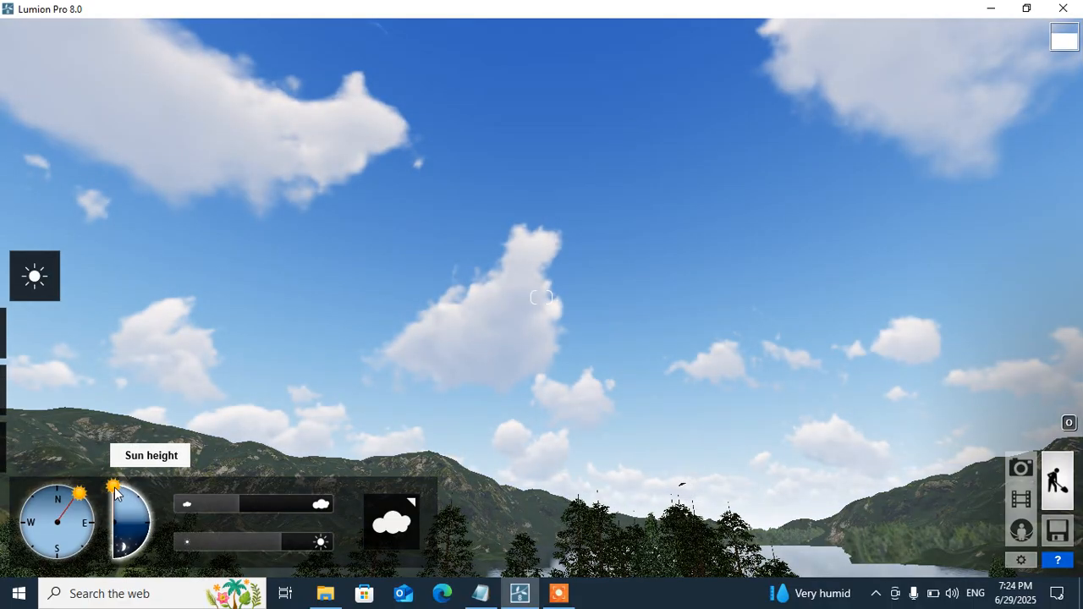
pyautogui.moveTo(124, 495); pyautogui.dragTo(139, 516)
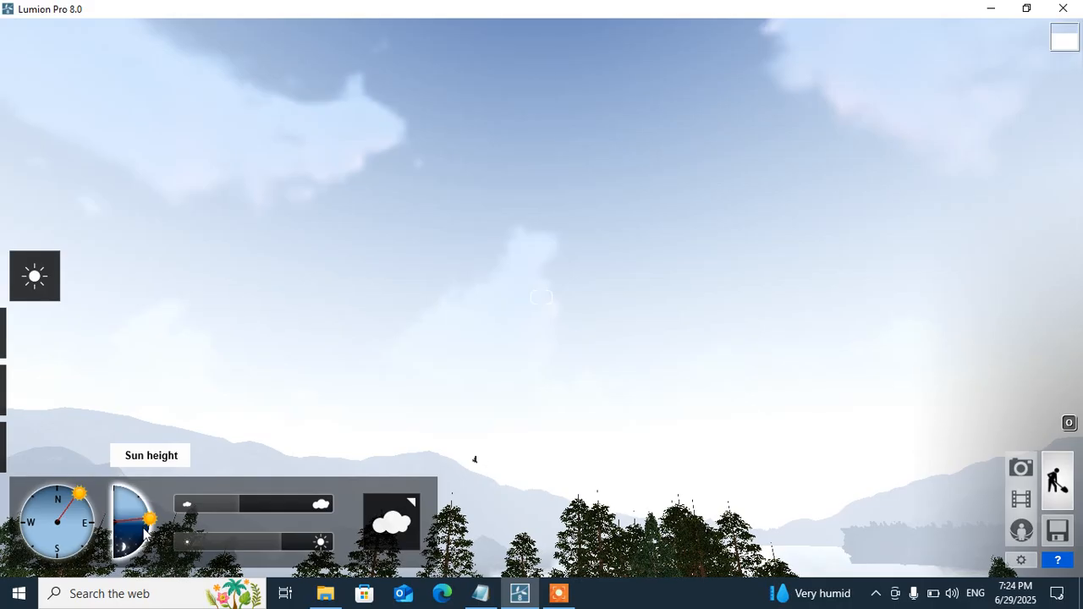
pyautogui.moveTo(146, 538); pyautogui.dragTo(116, 560)
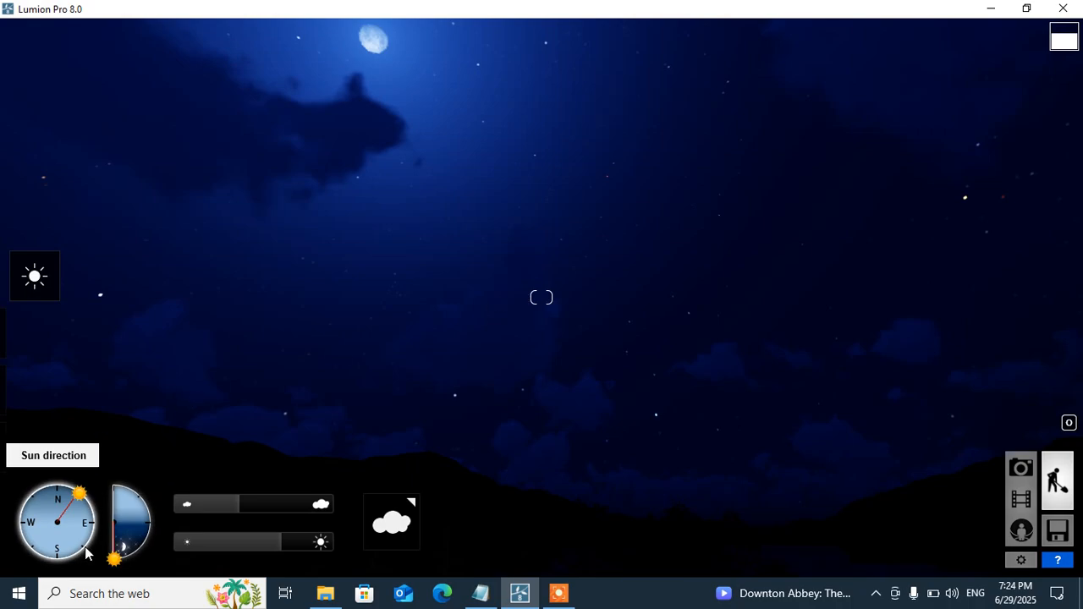
pyautogui.moveTo(115, 556); pyautogui.dragTo(154, 511)
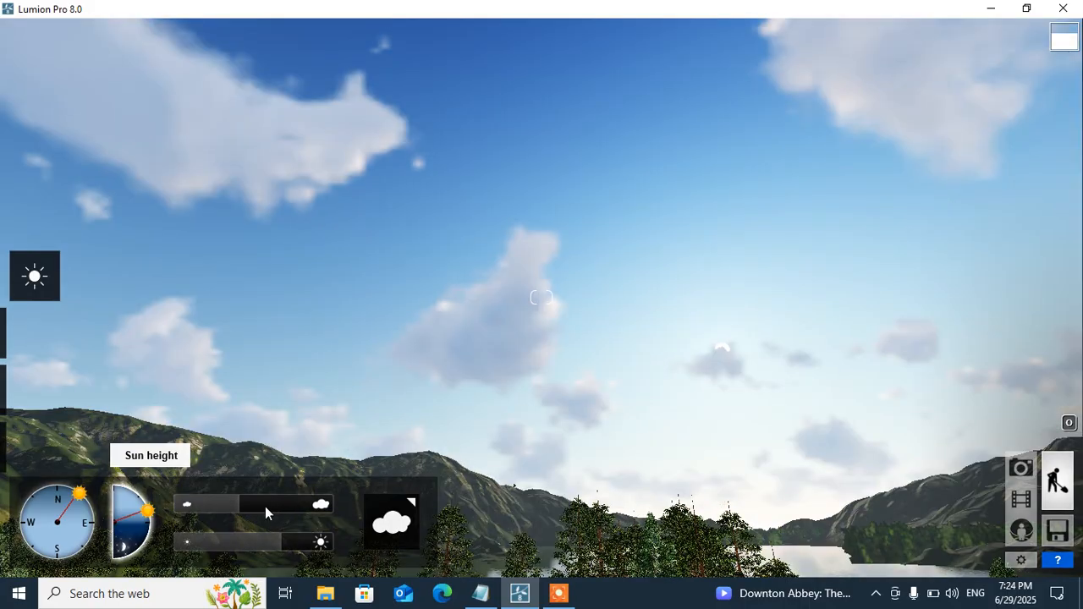
# - Try cloud amounts of 0.5, 0.8 and 1.9, and set the cloud amount to 1.0
pyautogui.moveTo(265, 506)
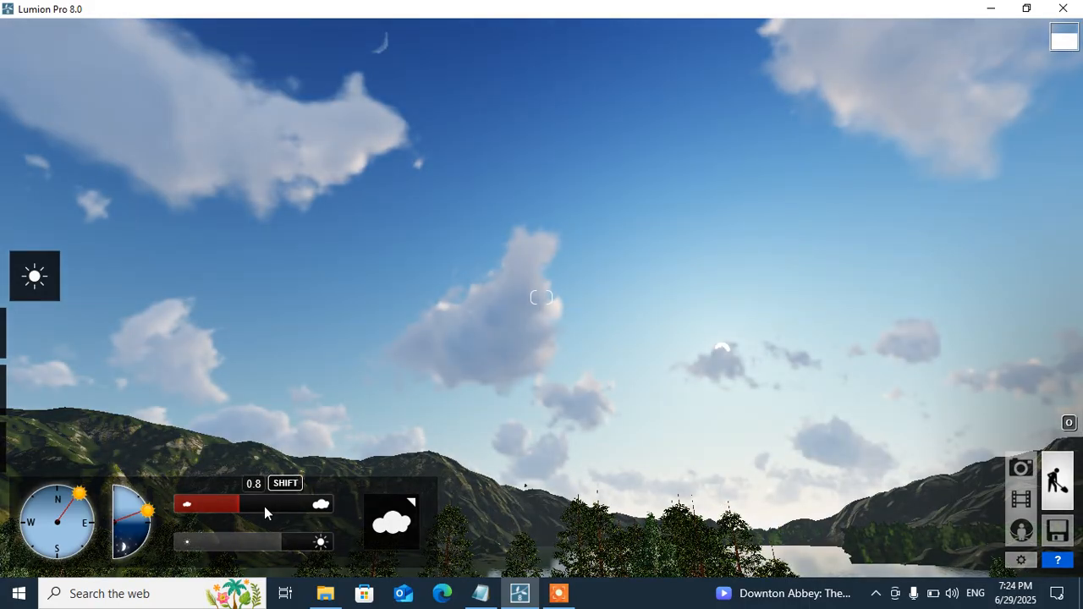
pyautogui.click(213, 505)
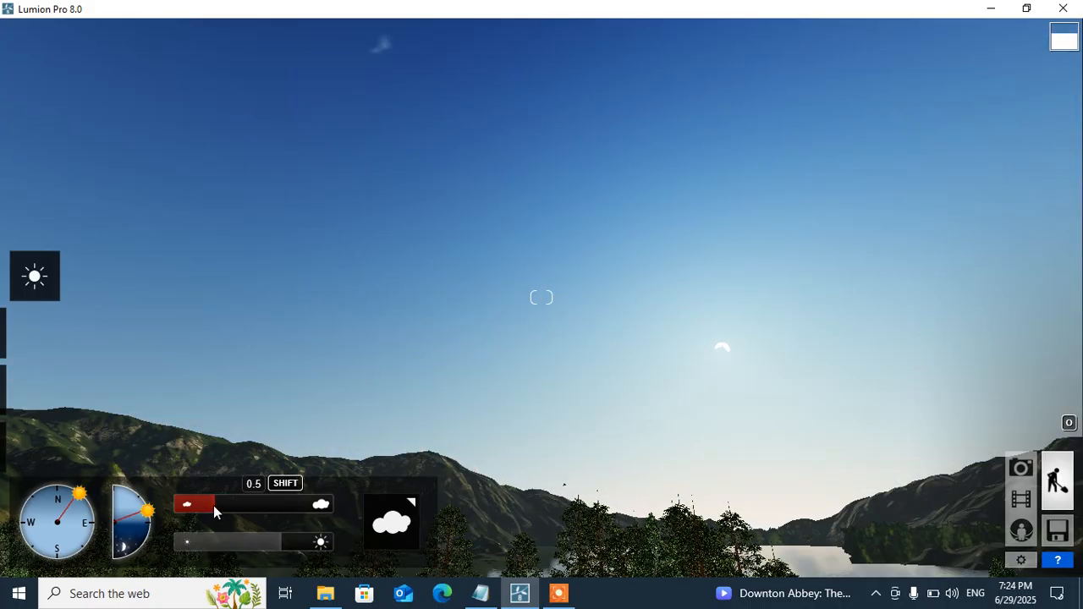
pyautogui.click(242, 504)
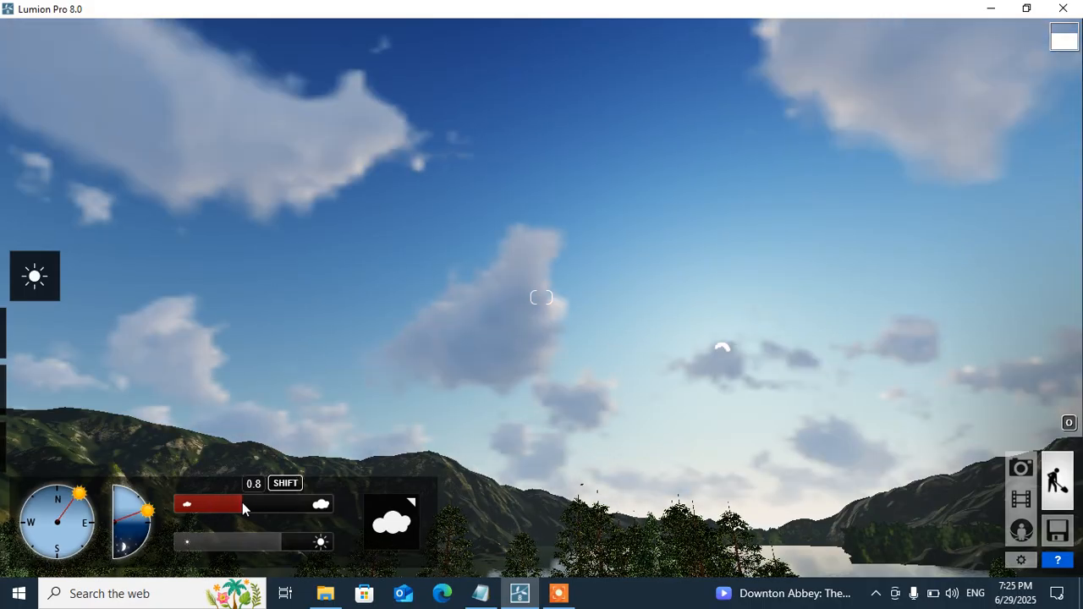
pyautogui.moveTo(268, 505); pyautogui.dragTo(332, 506)
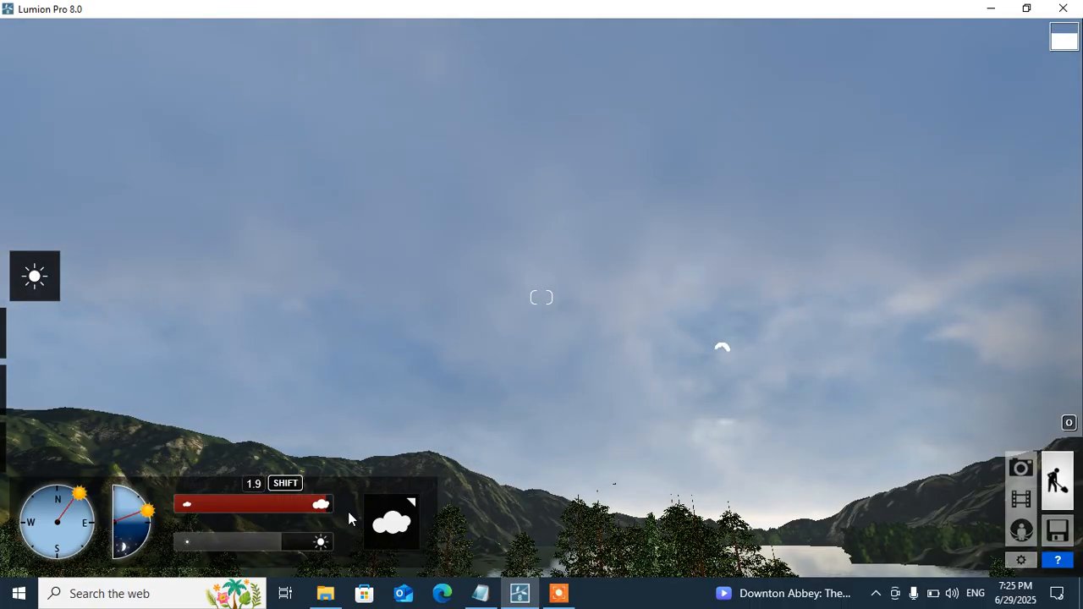
pyautogui.click(253, 521)
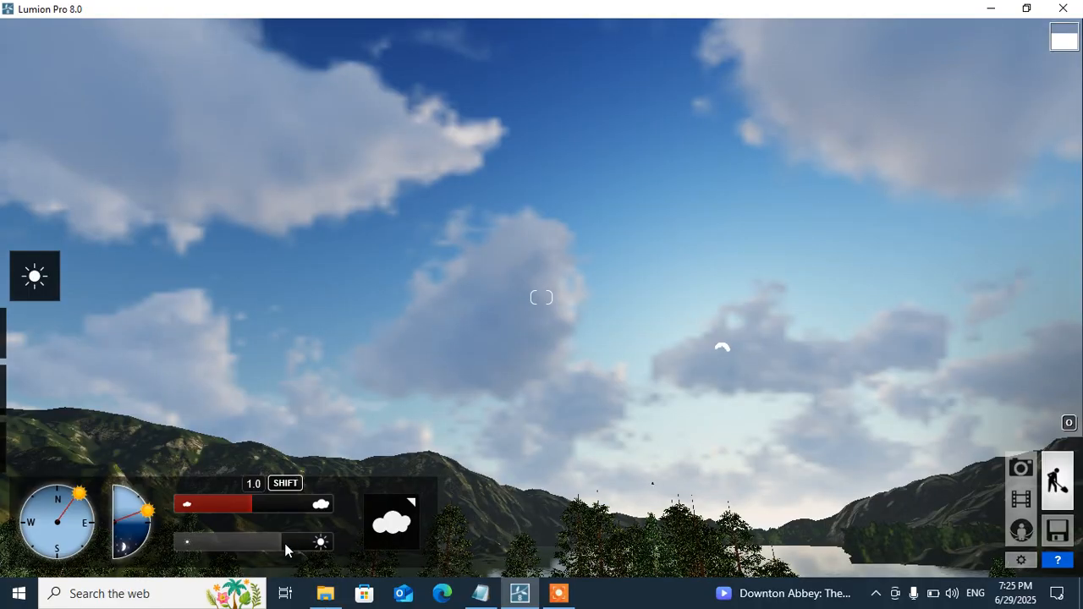
# - Set the sun brightness to 0.7
pyautogui.click(281, 541)
pyautogui.moveTo(304, 548); pyautogui.dragTo(216, 544)
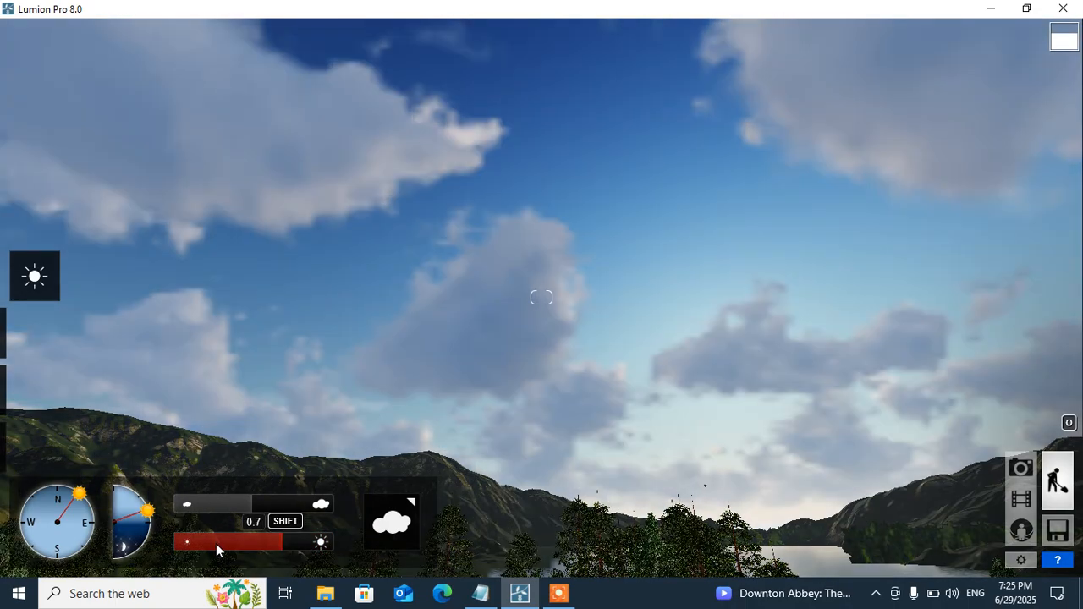
pyautogui.click(289, 539)
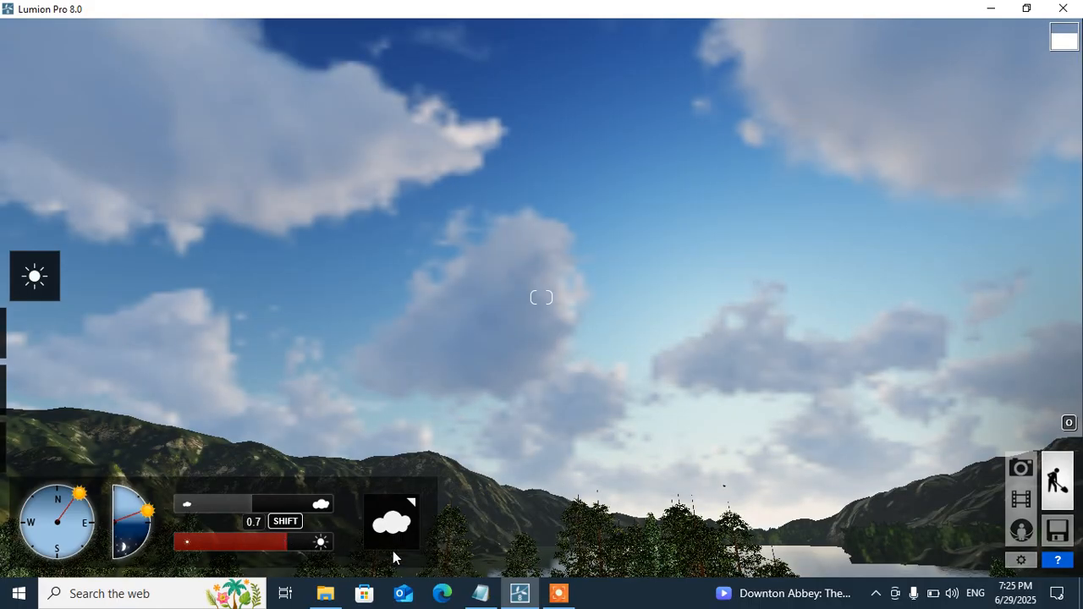
# - Try the overcast cloud preset first in the second row, and apply the wispy cloud preset first in the third row
pyautogui.click(397, 521)
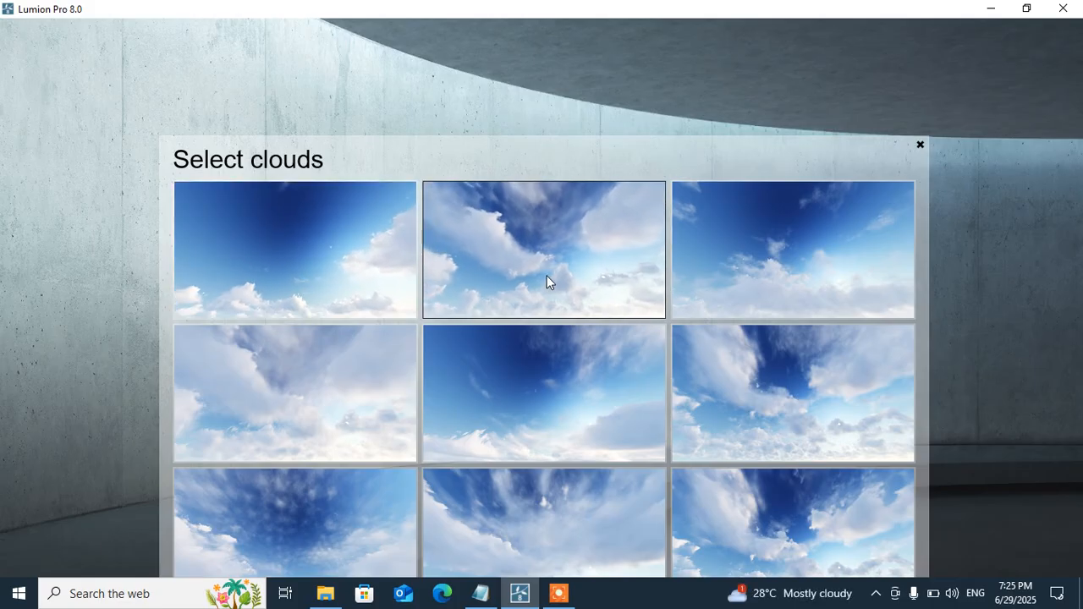
pyautogui.click(264, 381)
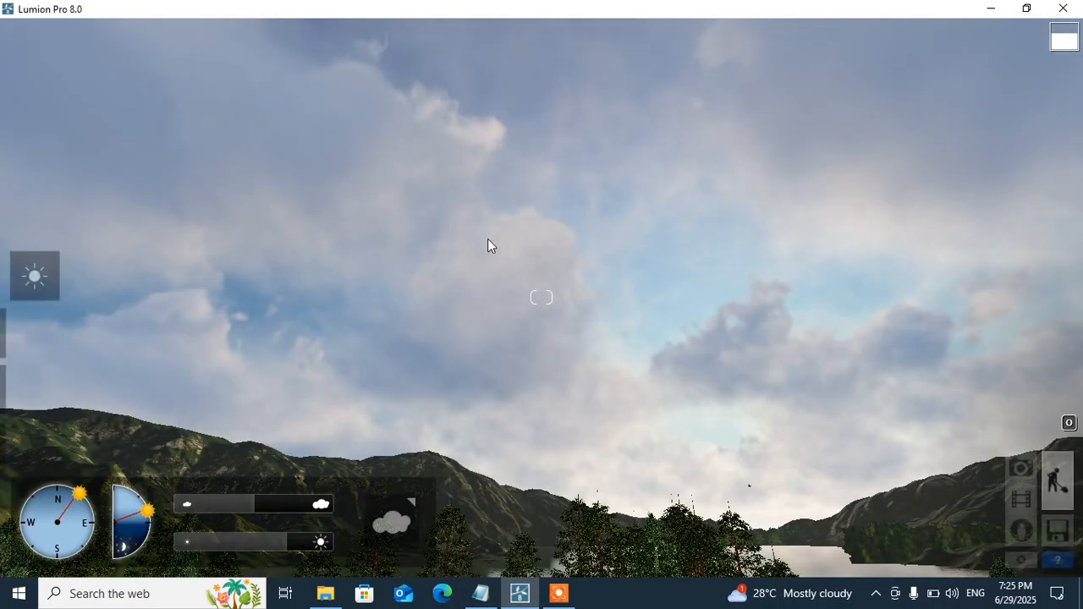
pyautogui.click(391, 509)
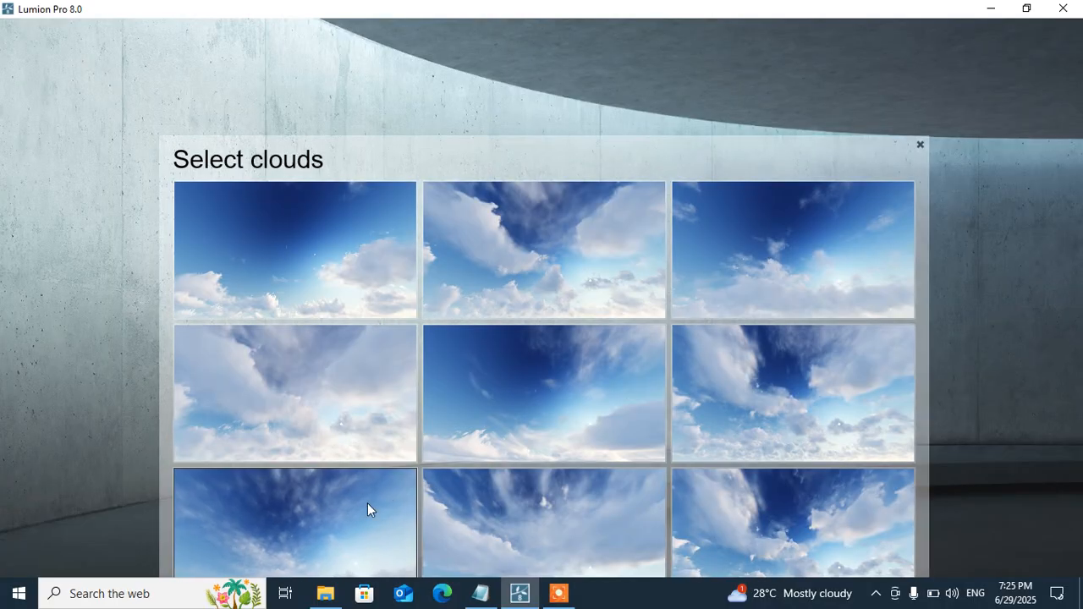
pyautogui.click(291, 514)
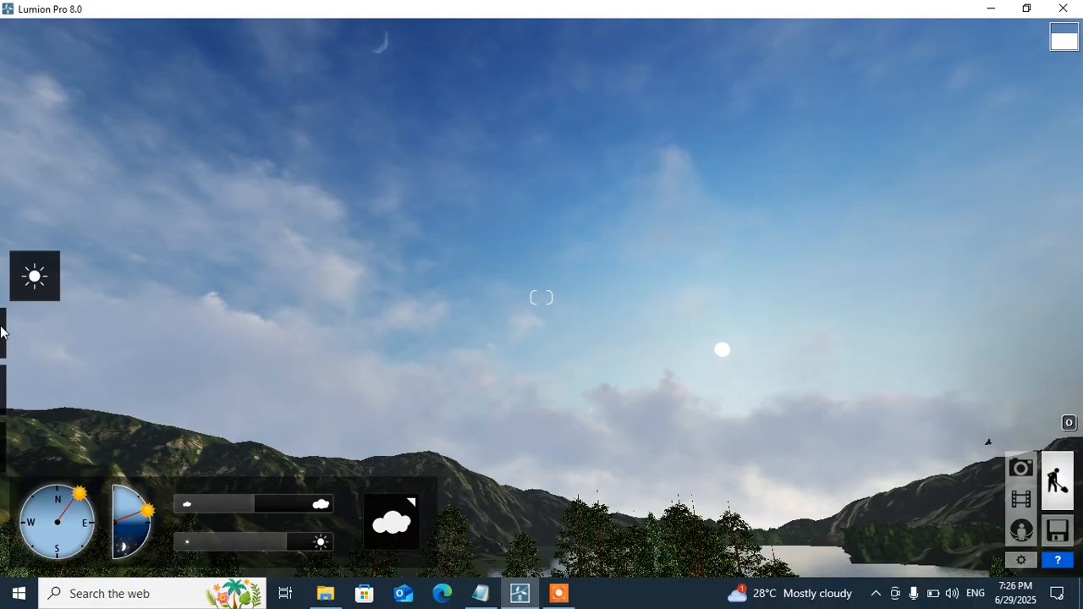
pyautogui.moveTo(3, 397)
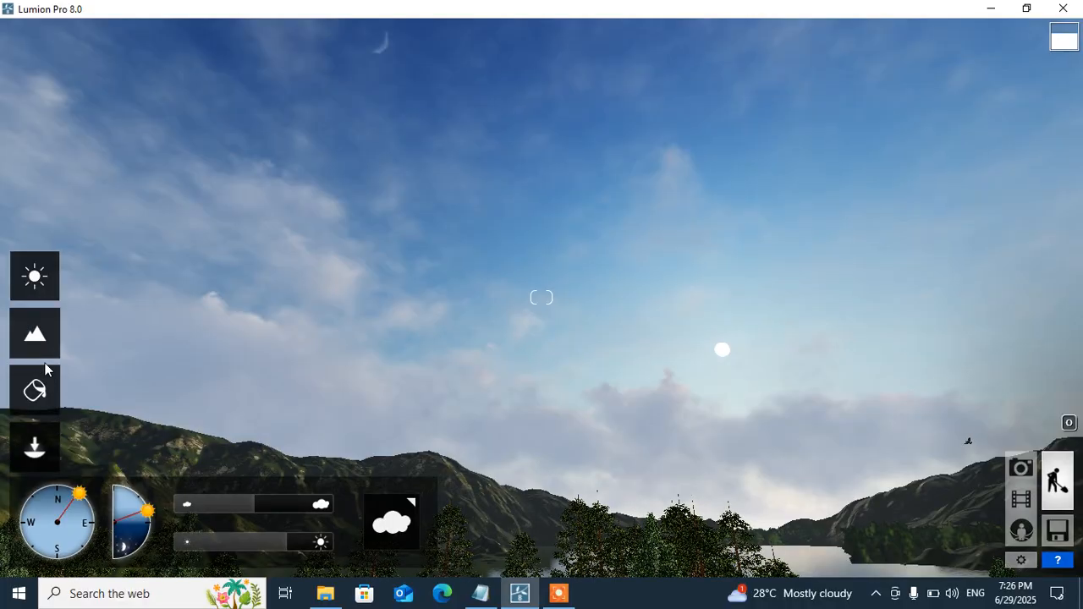